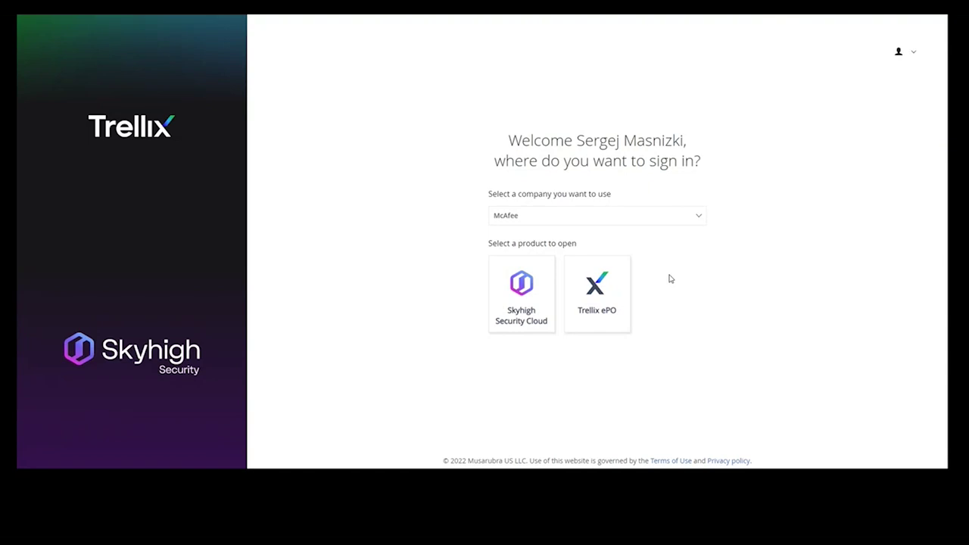
- Open Skyhigh Security Cloud for the selected company and go to its web policy page
left_click(522, 305)
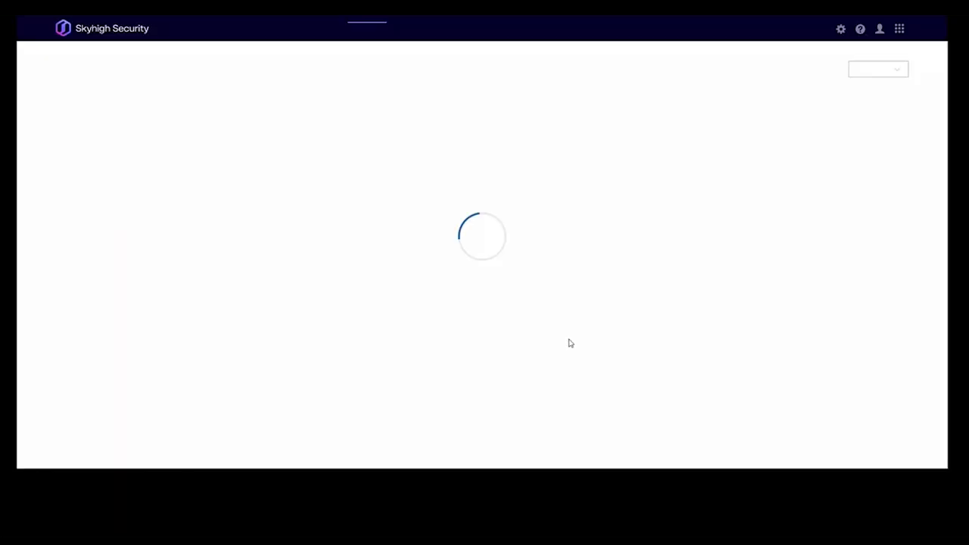
mouse_move(545, 31)
mouse_move(598, 66)
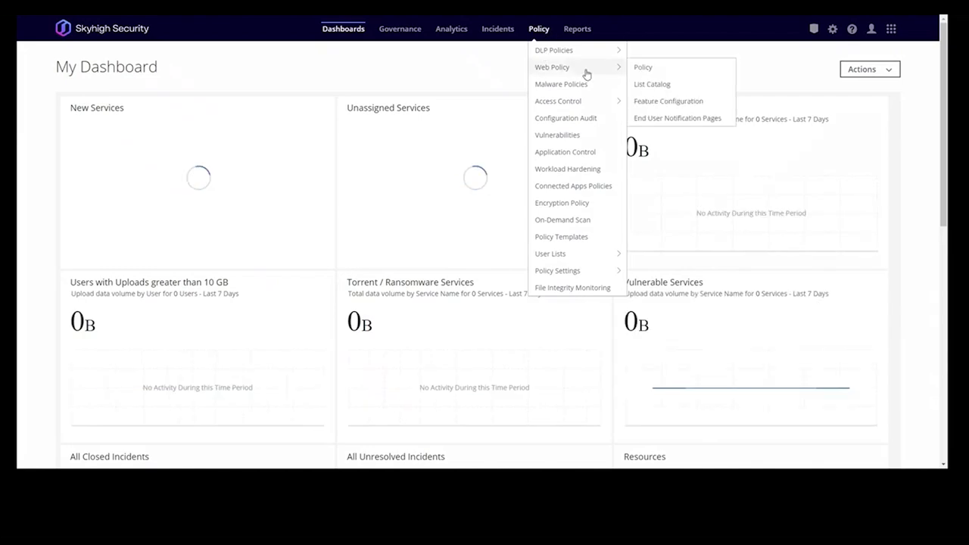
left_click(643, 67)
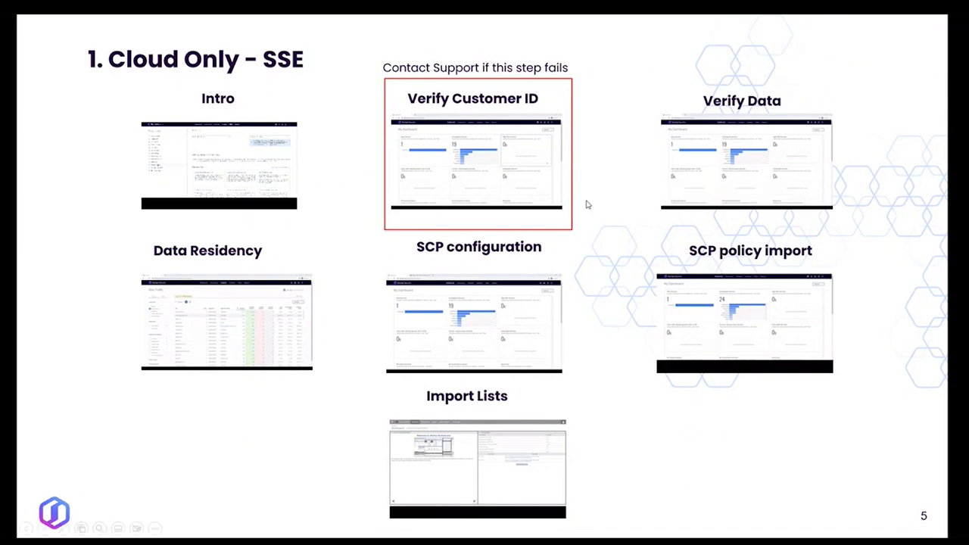
- Play the Verify Customer ID demo and view Tenant Authentication in the SCP global configuration
mouse_move(479, 177)
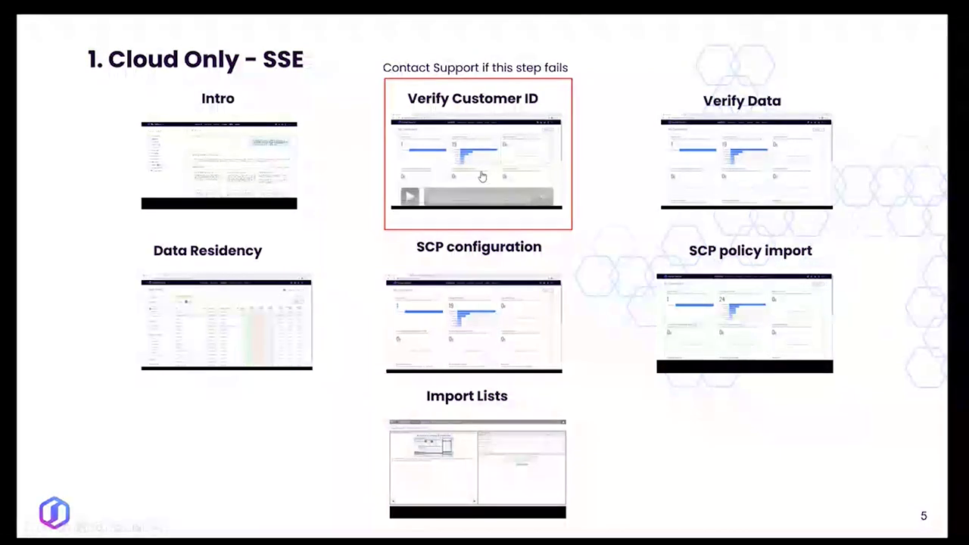
left_click(409, 197)
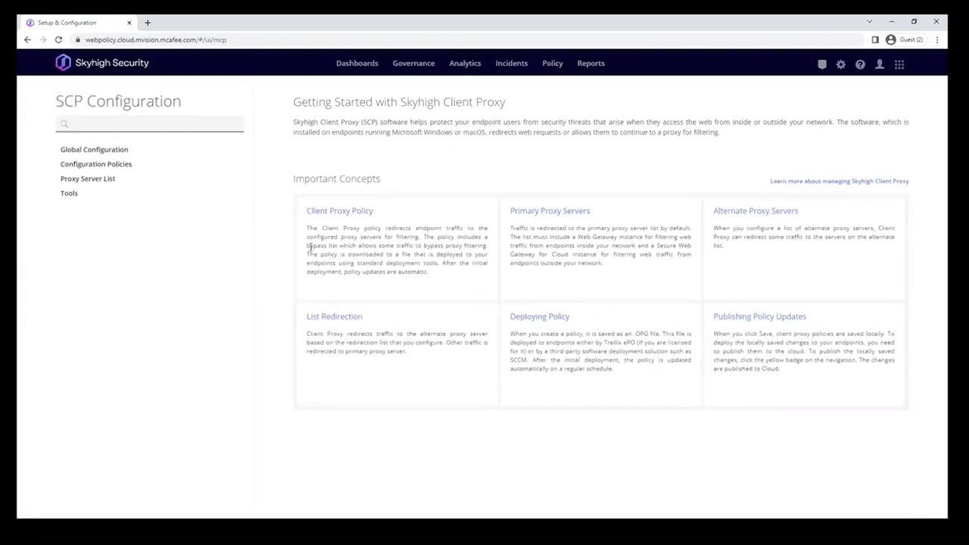
left_click(110, 151)
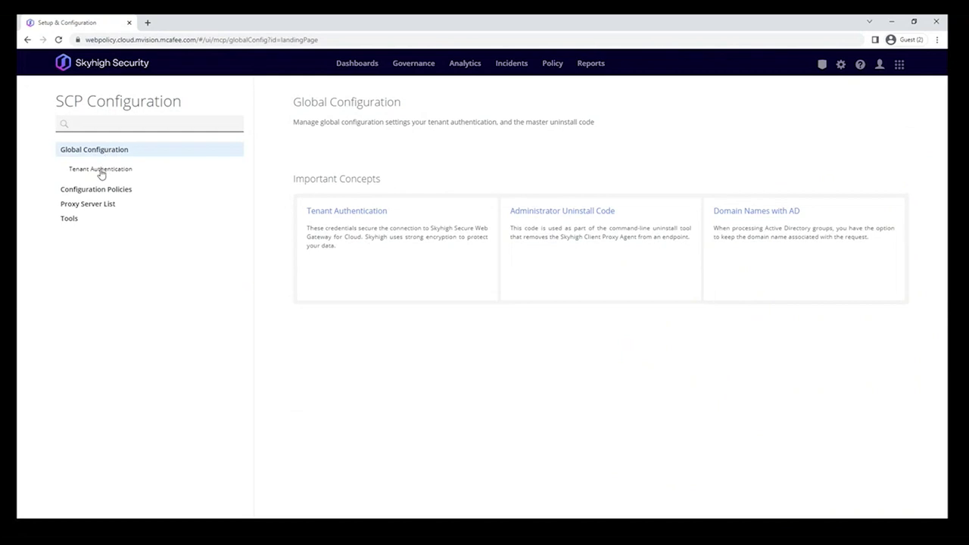
left_click(100, 171)
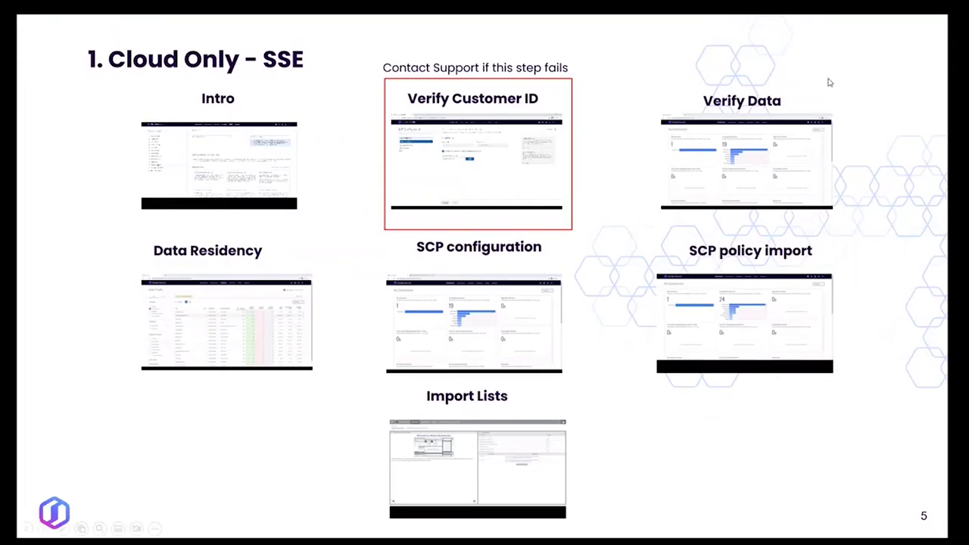
- Play the Verify Data demo and view the Web Traffic analytics
mouse_move(738, 176)
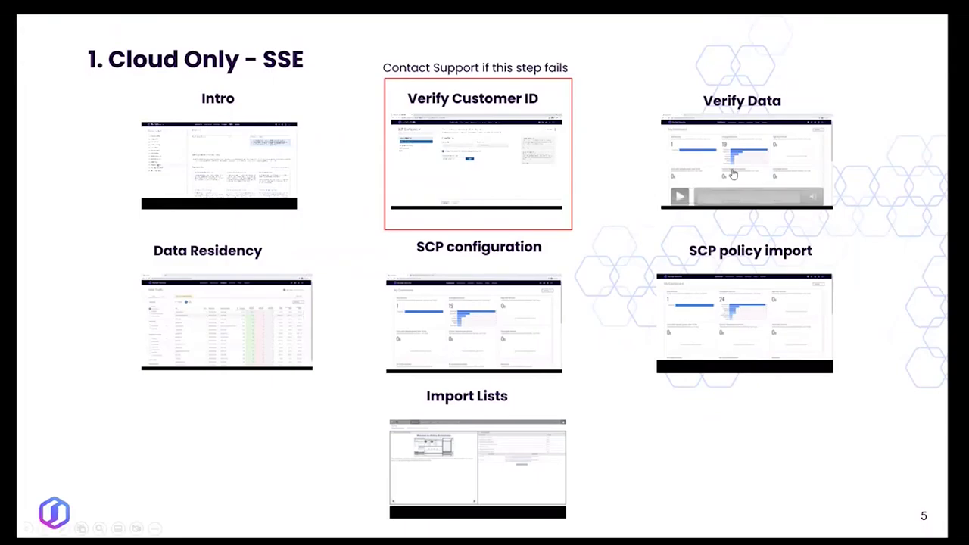
left_click(677, 198)
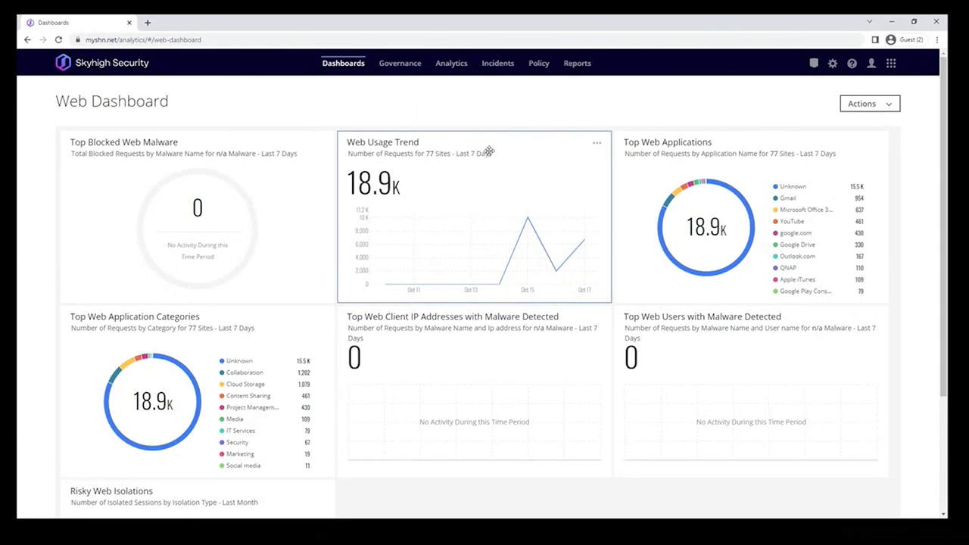
mouse_move(451, 66)
mouse_move(455, 121)
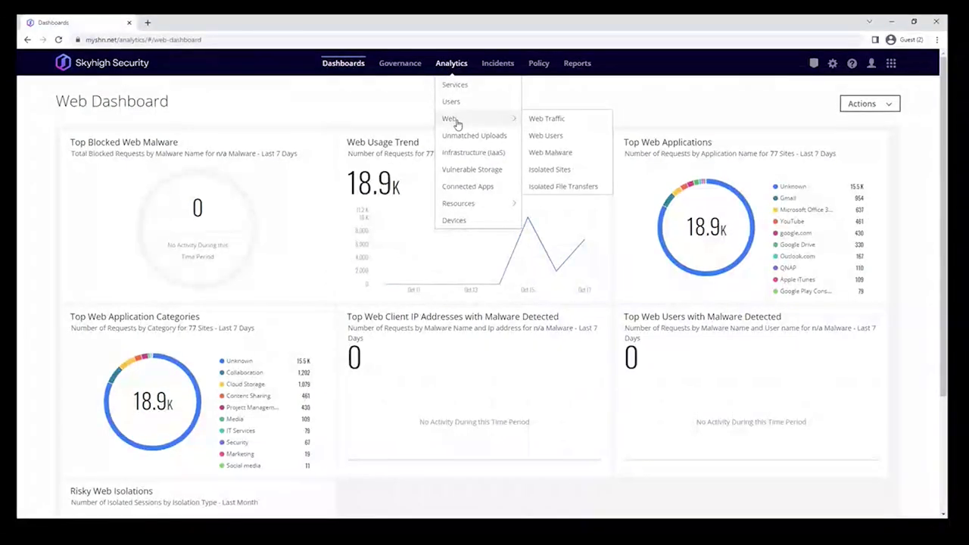
left_click(542, 119)
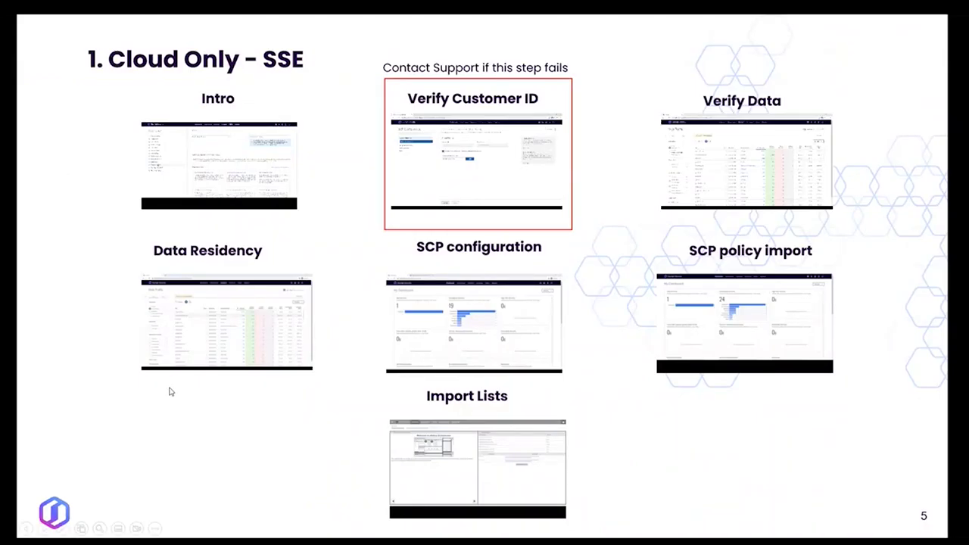
- Play the Data Residency demo, change the storage region for Europe's log data and save the log data settings
mouse_move(168, 359)
left_click(159, 358)
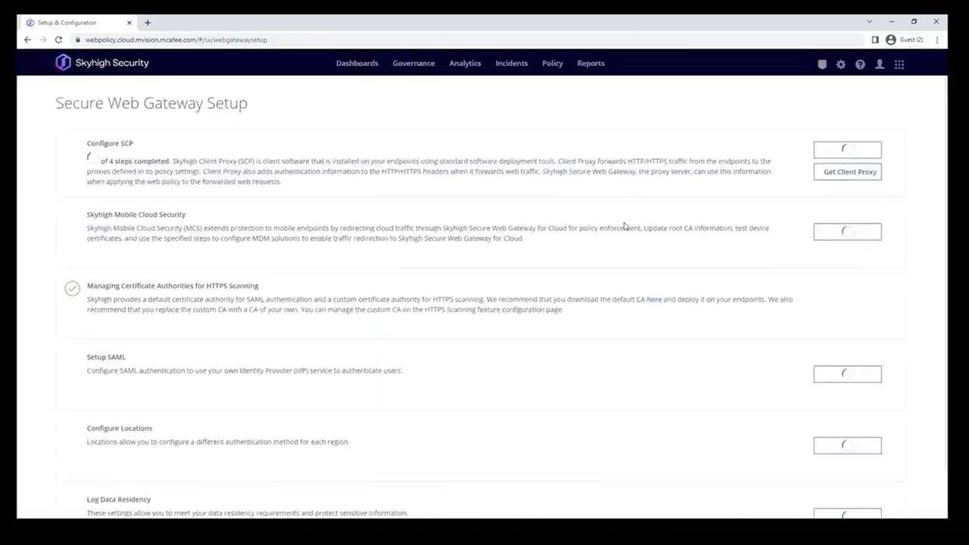
scroll(598, 242, "down", 2)
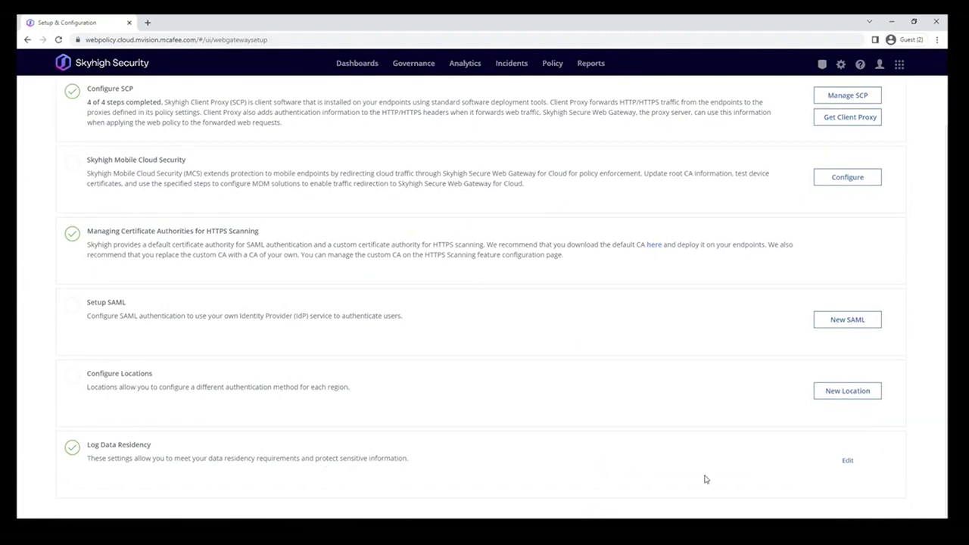
left_click(847, 462)
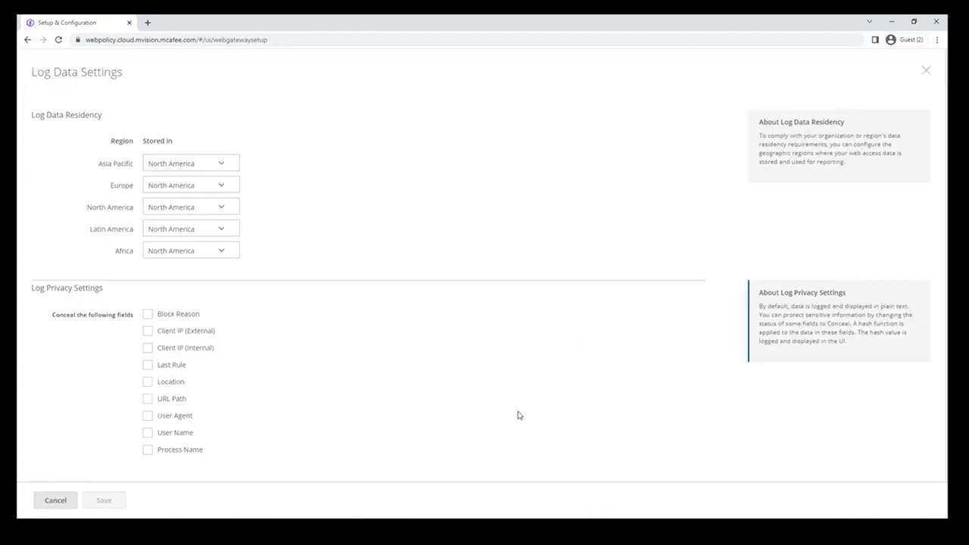
left_click(228, 187)
left_click(177, 224)
left_click(106, 502)
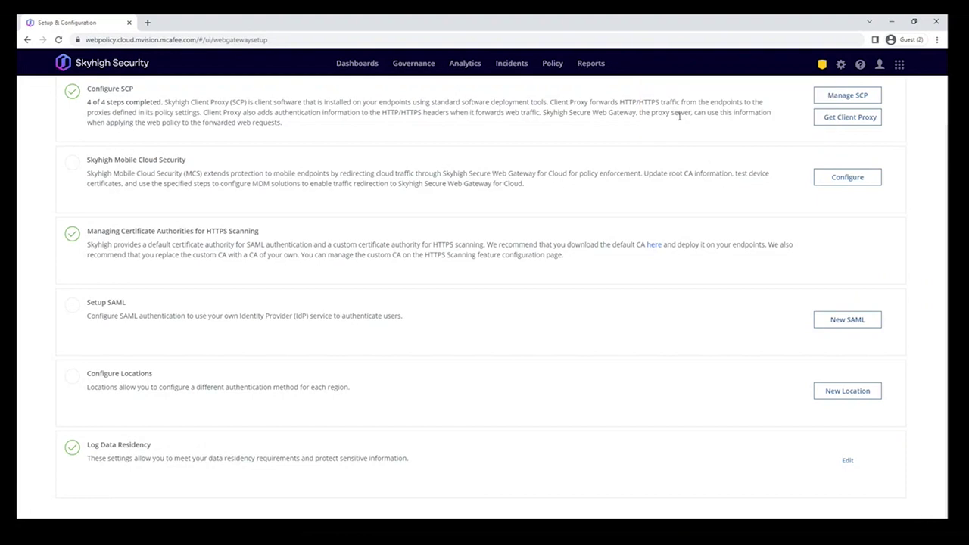
- Publish the pending web policy changes and close the confirmation
left_click(821, 65)
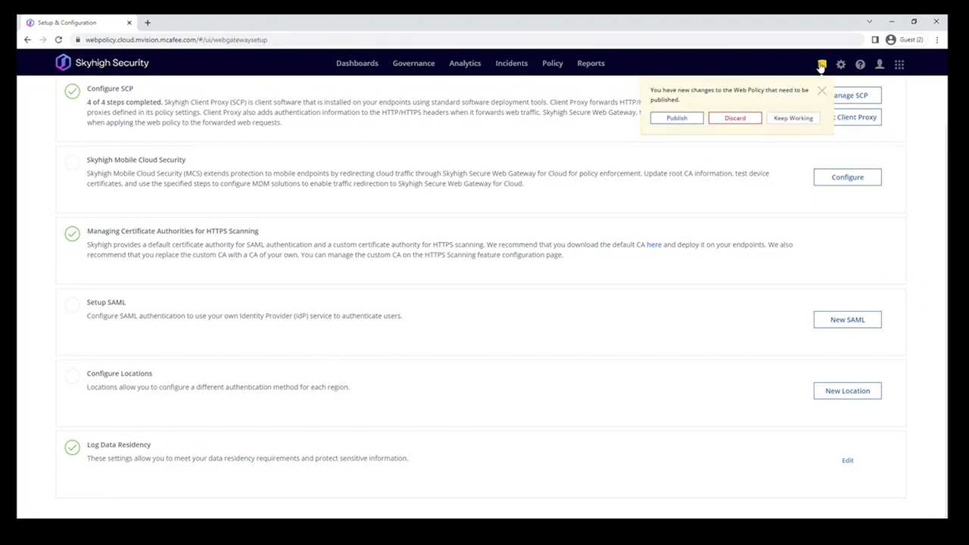
left_click(677, 118)
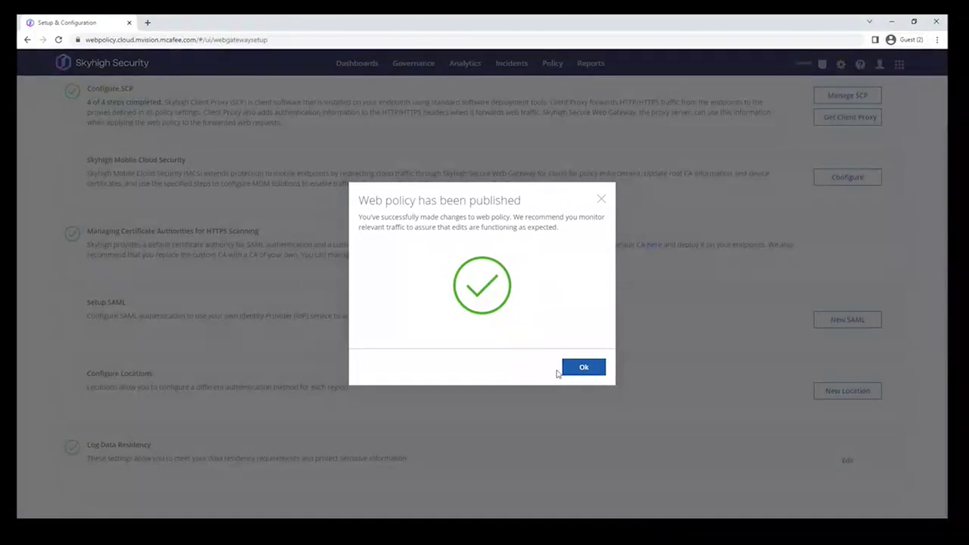
left_click(588, 374)
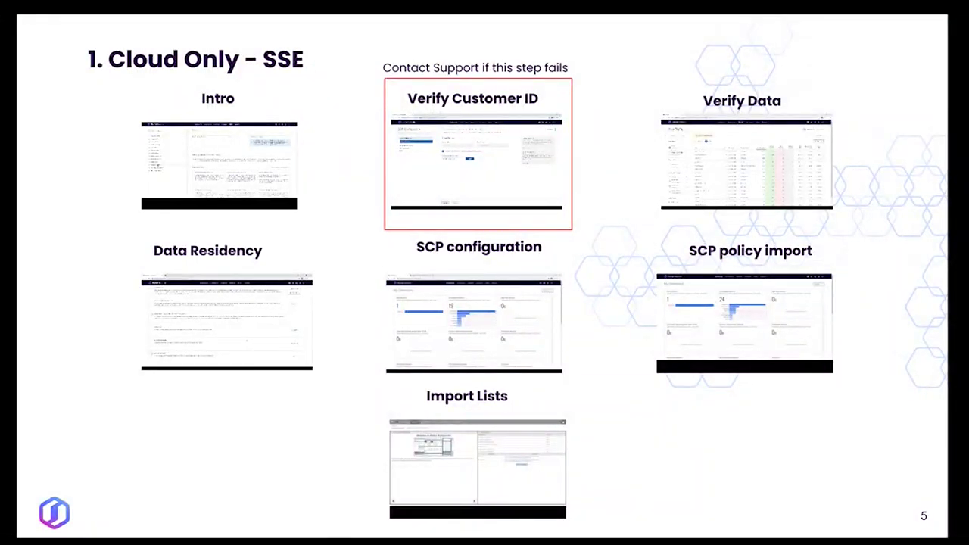
- Play the SCP configuration demo and export the tenant authentication credentials from the SCP global configuration
mouse_move(405, 362)
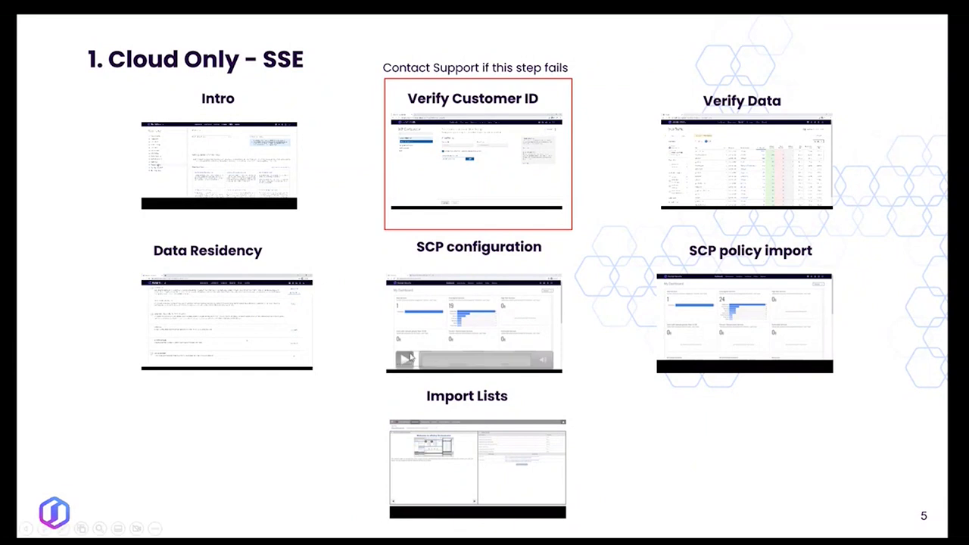
left_click(405, 362)
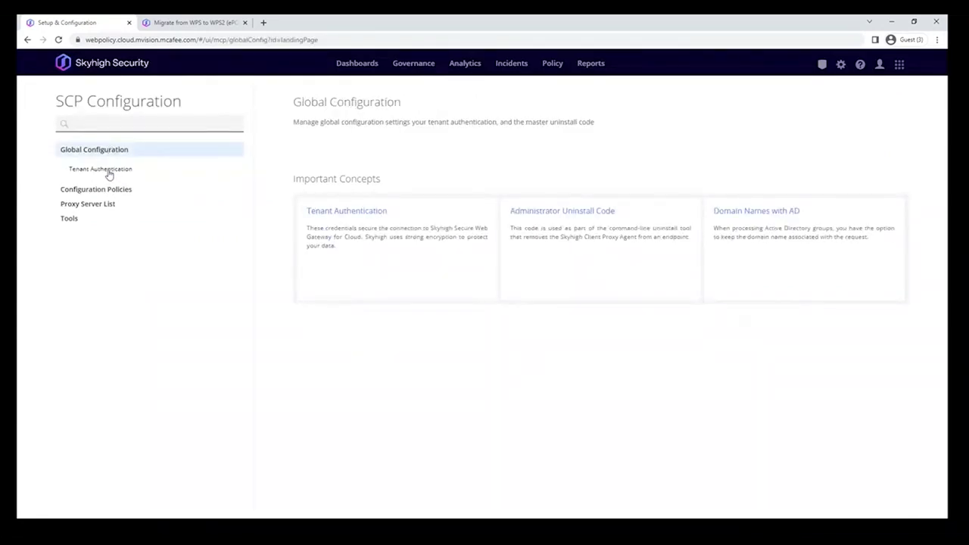
left_click(110, 171)
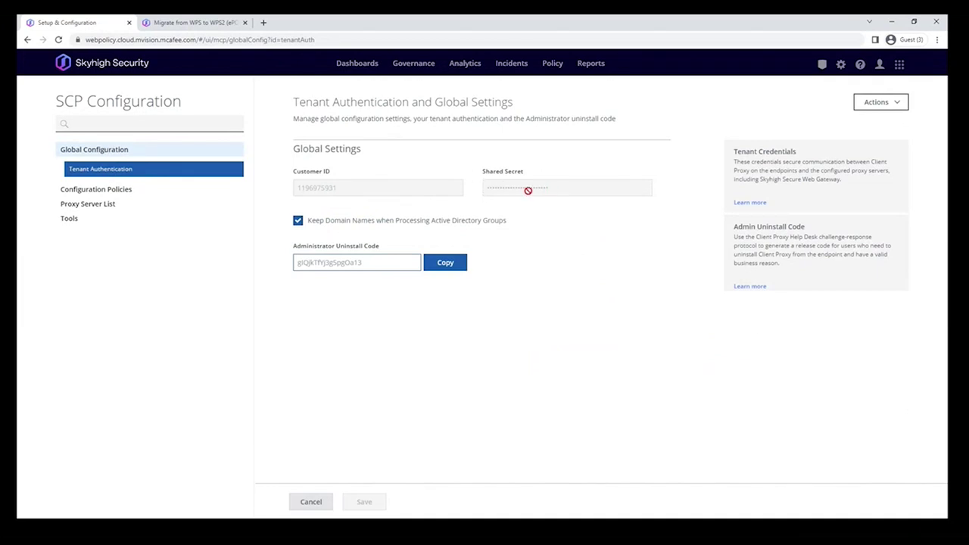
left_click(891, 111)
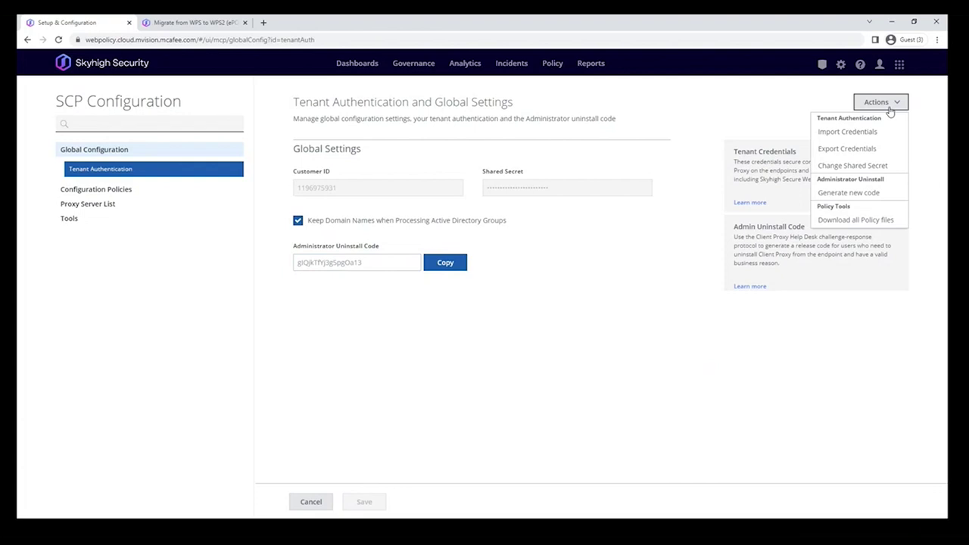
left_click(860, 152)
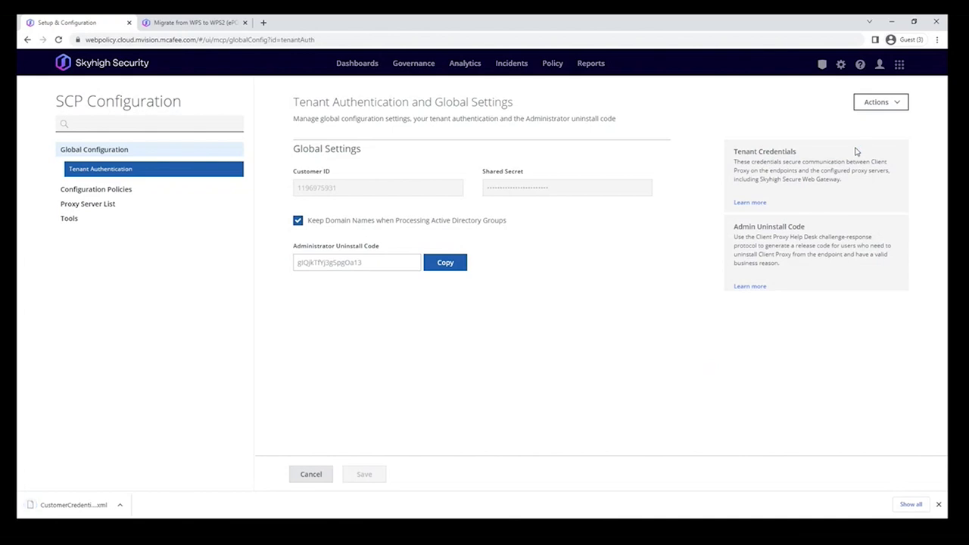
- Locate the downloaded customer credentials XML file and open a new browser tab for viewing it
left_click(121, 506)
left_click(162, 395)
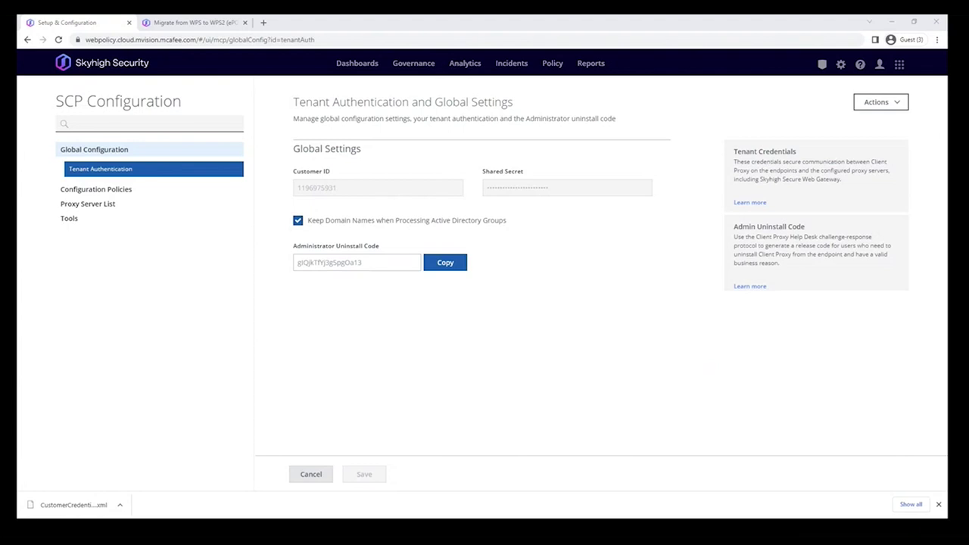
left_click(264, 22)
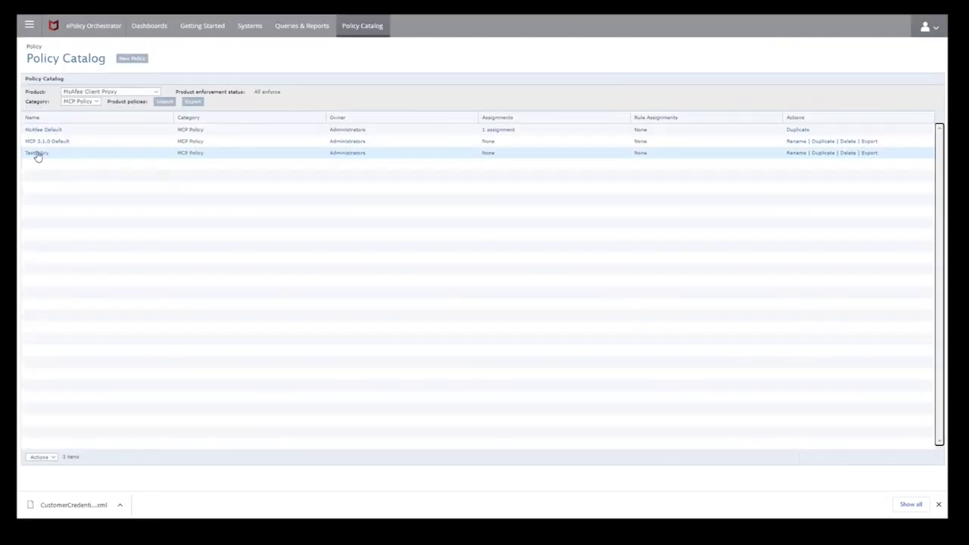
- Export the customer credentials from the client configuration of TestPolicy under McAfee Client Proxy in the ePolicy Orchestrator policy catalog
left_click(89, 92)
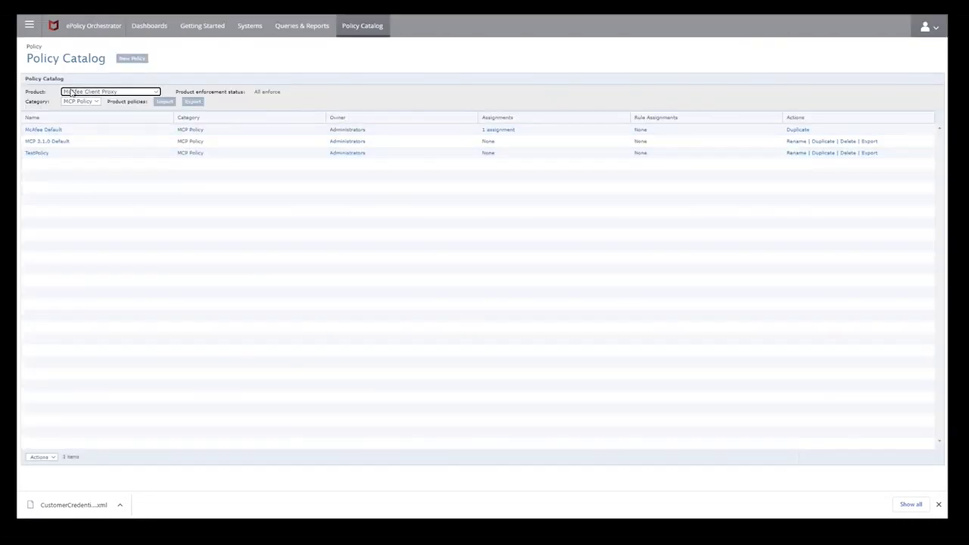
left_click(53, 189)
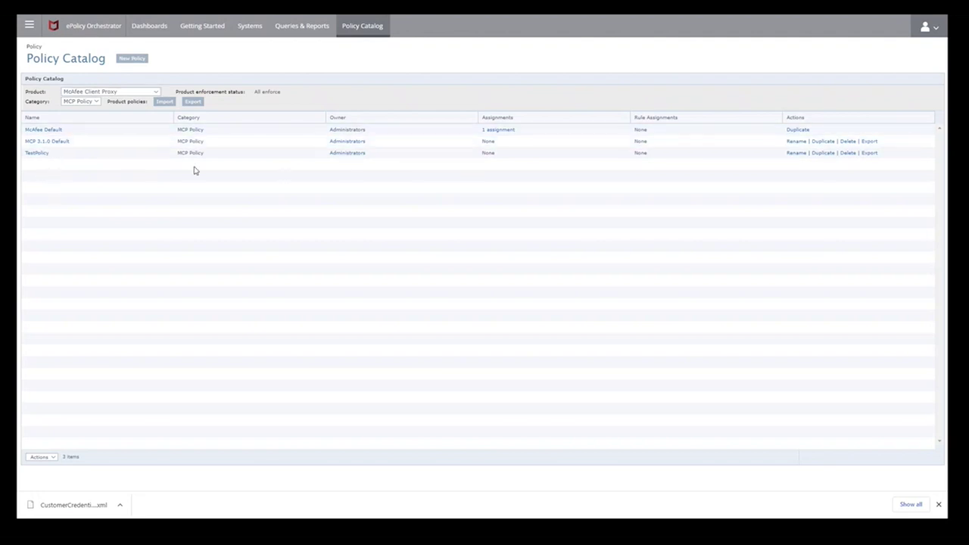
left_click(36, 154)
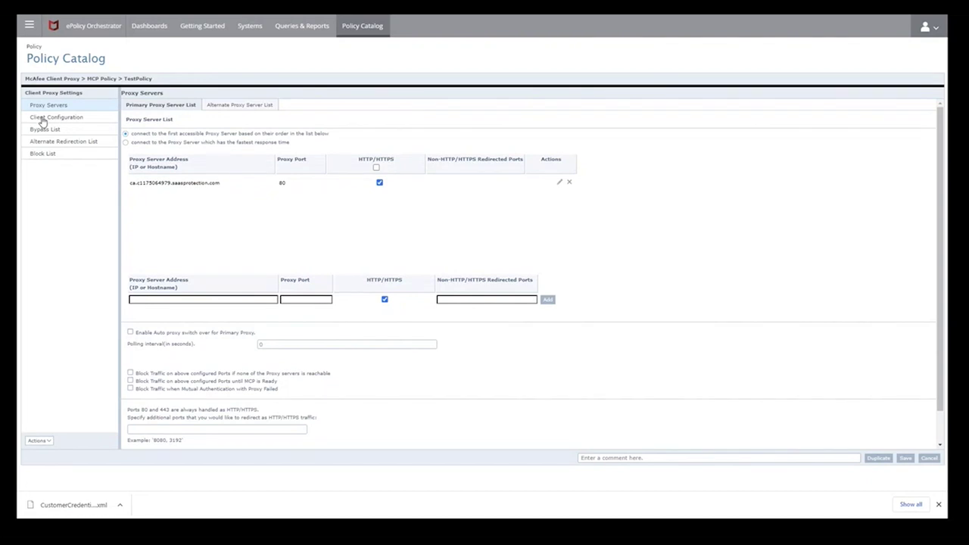
left_click(38, 118)
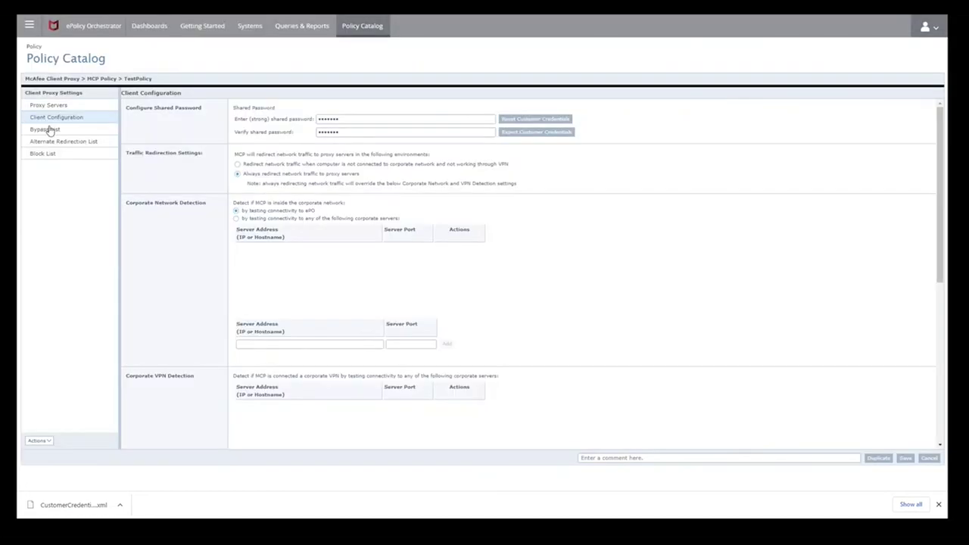
left_click(559, 133)
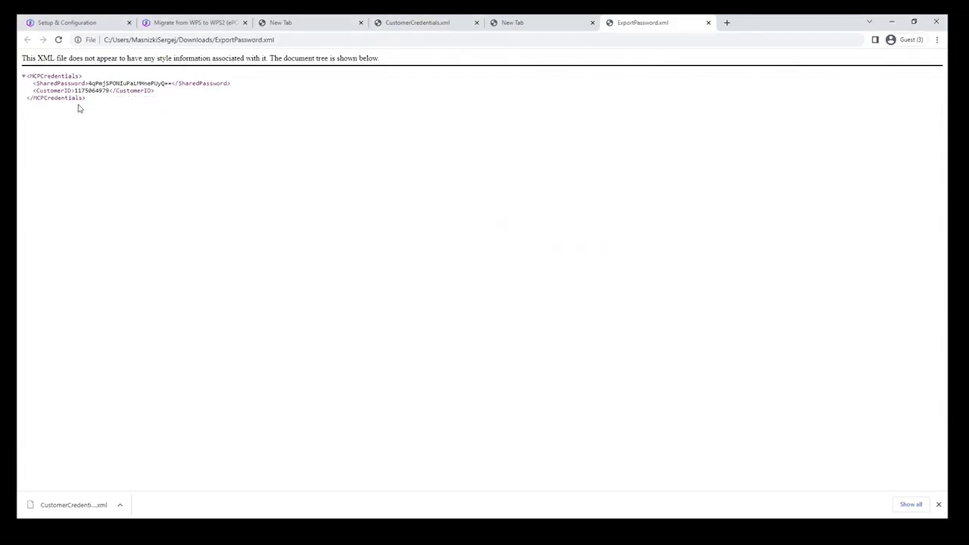
- Close the blank browser tabs and compare the credentials in CustomerCredentials.xml with those in ExportPassword.xml
left_click(360, 23)
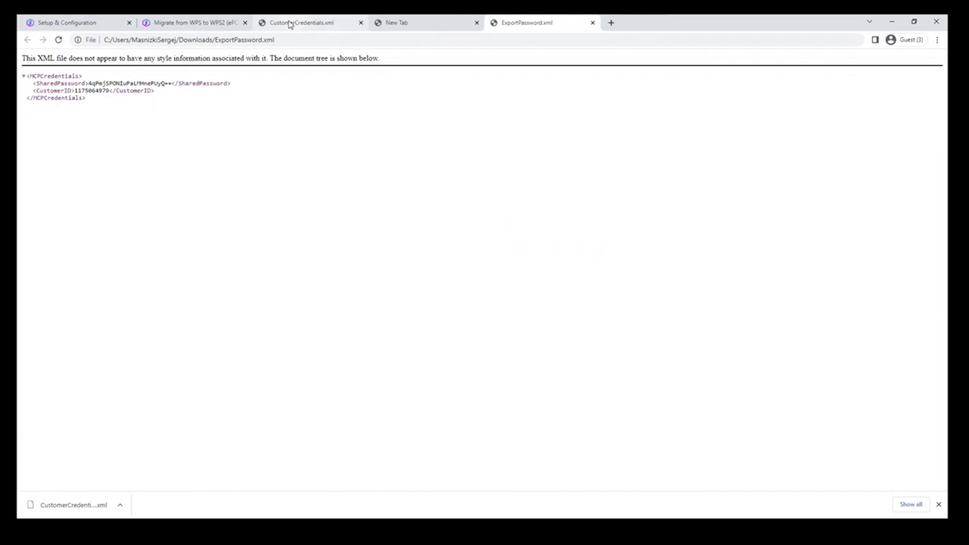
left_click(476, 23)
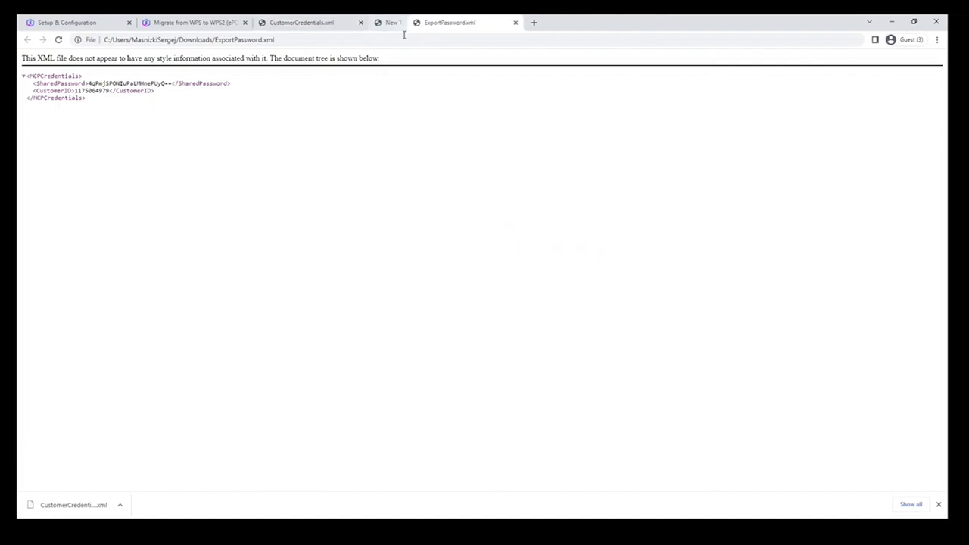
left_click(293, 24)
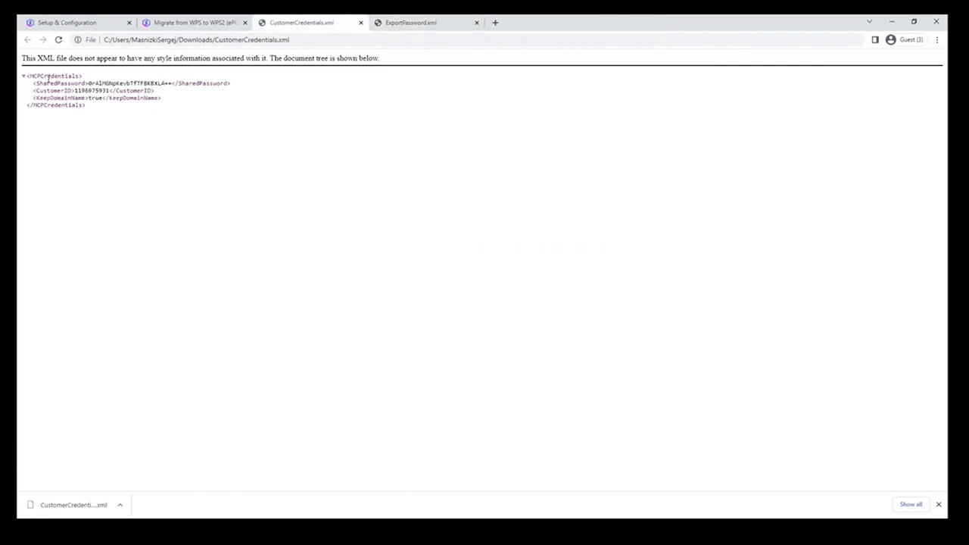
left_click_drag(40, 76, 172, 113)
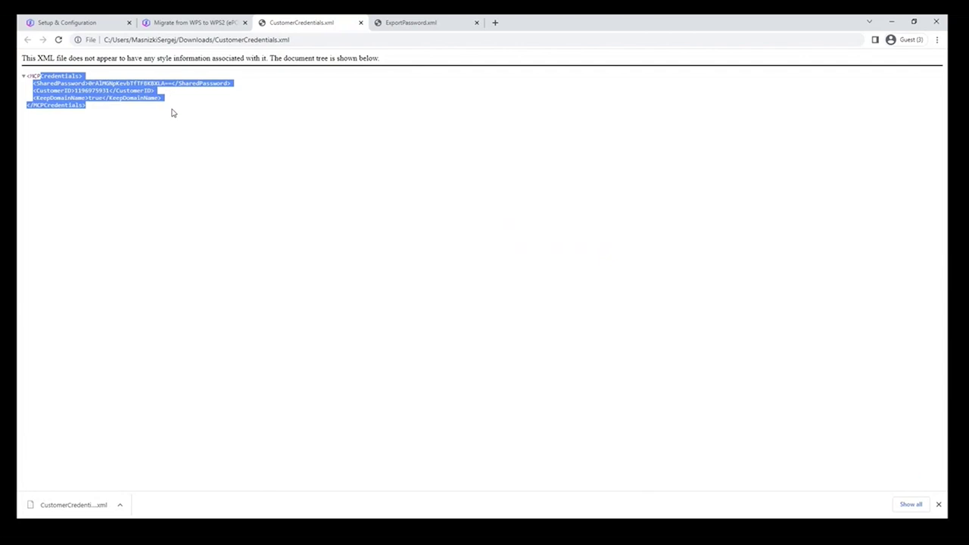
left_click(420, 24)
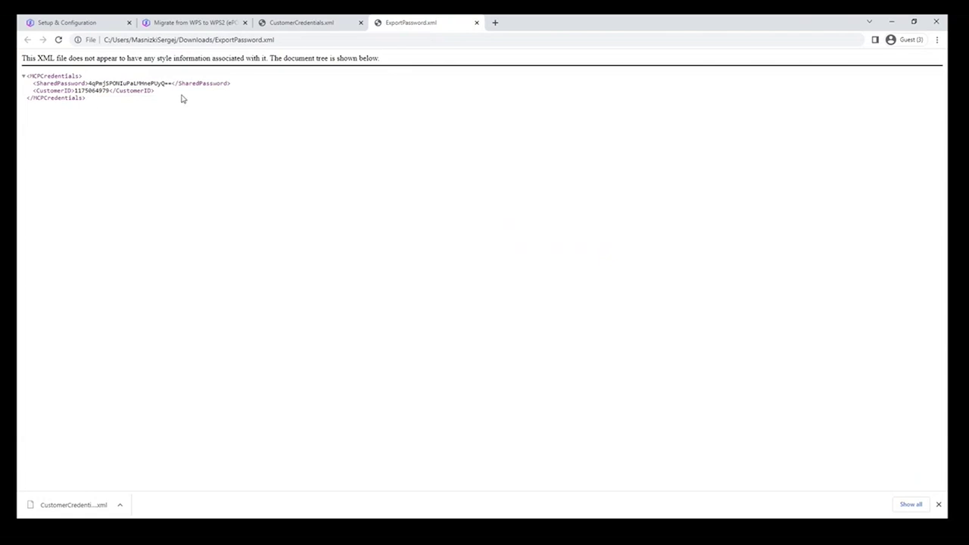
- Compare the CustomerID entries in ExportPassword.xml and CustomerCredentials.xml, and examine the KeepDomainName entry in CustomerCredentials.xml
left_click_drag(154, 91, 32, 92)
left_click(312, 24)
left_click(34, 91)
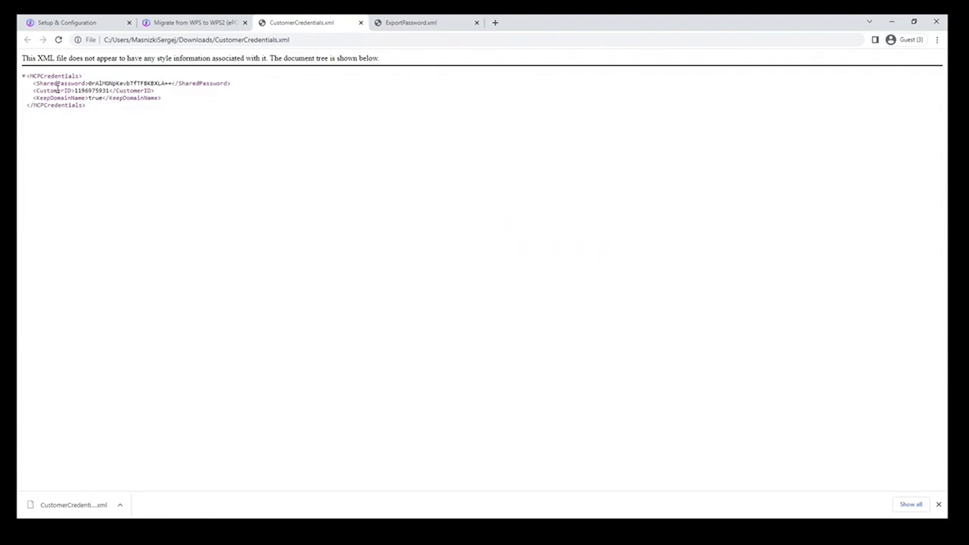
left_click_drag(32, 91, 160, 95)
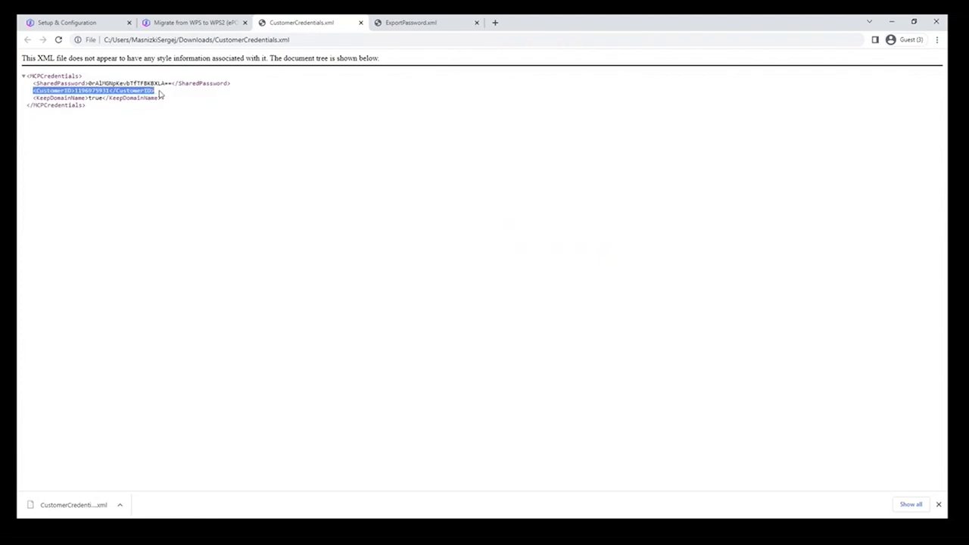
left_click(409, 25)
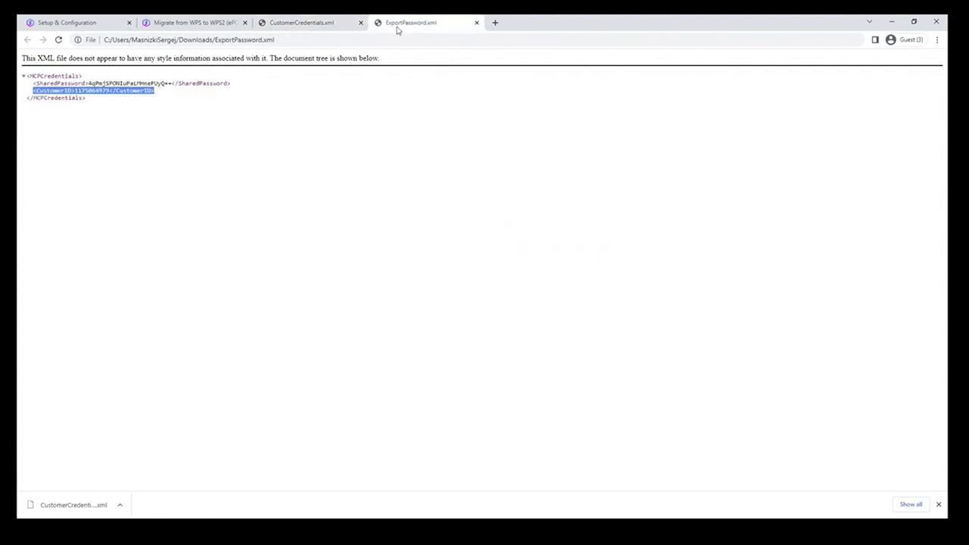
left_click(320, 26)
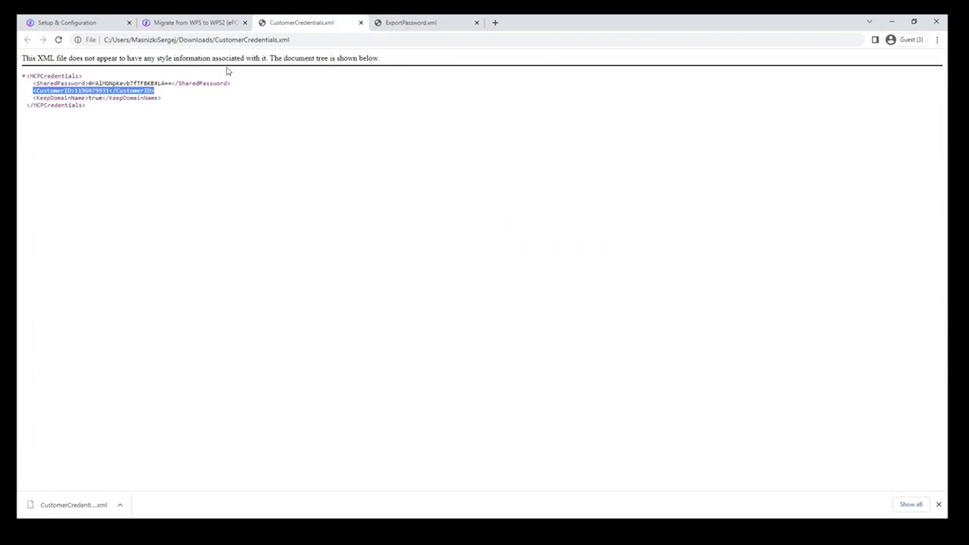
left_click(426, 25)
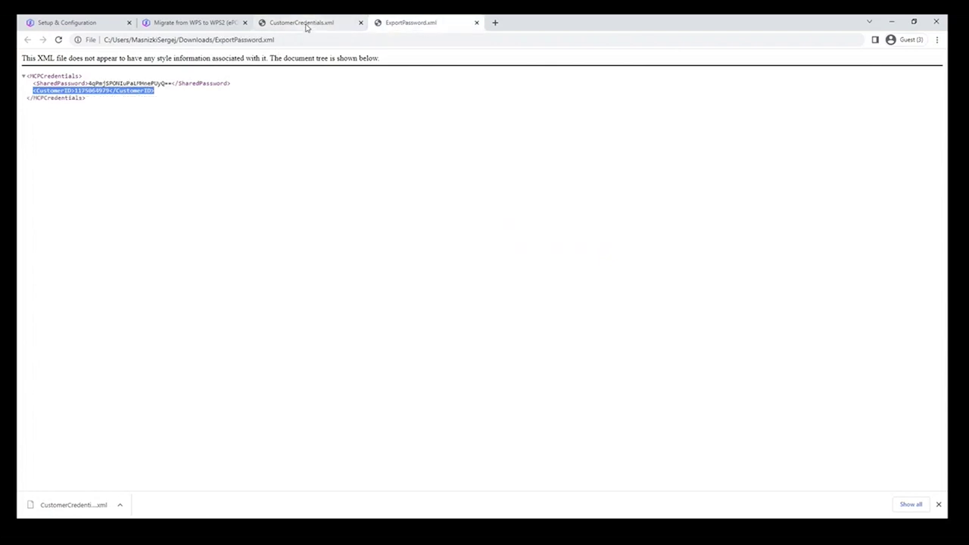
left_click(307, 26)
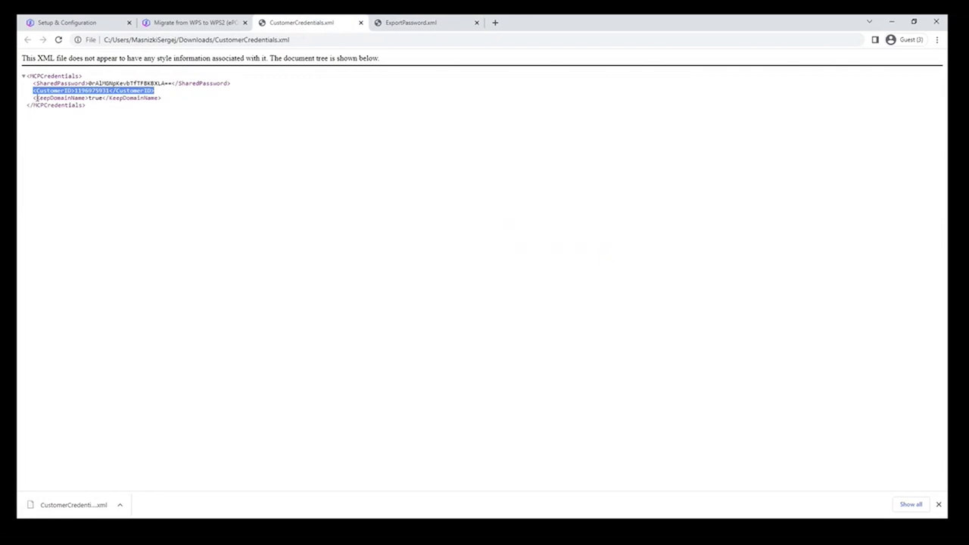
left_click_drag(35, 98, 163, 102)
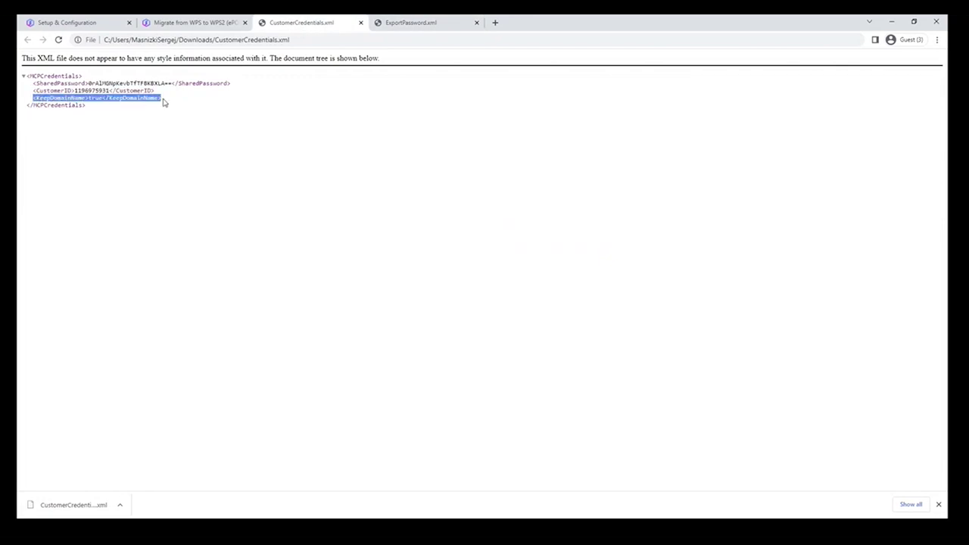
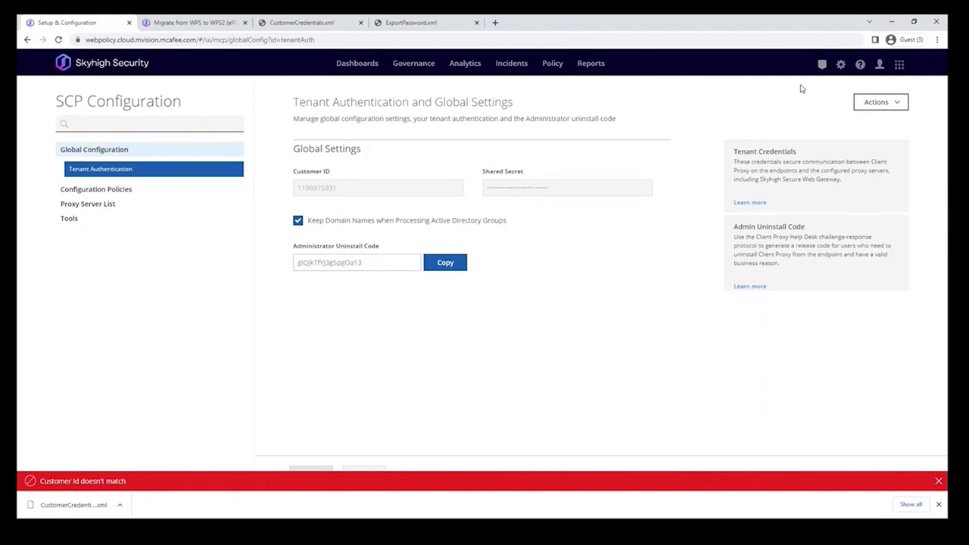
- Play the SCP policy import demo and open the options for Configuration Policies in SCP Configuration
left_click(821, 68)
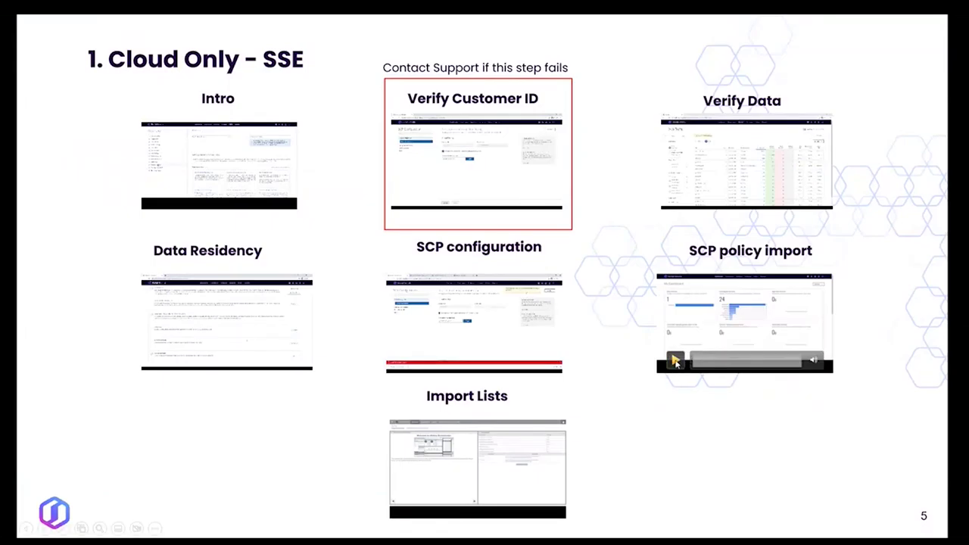
left_click(674, 361)
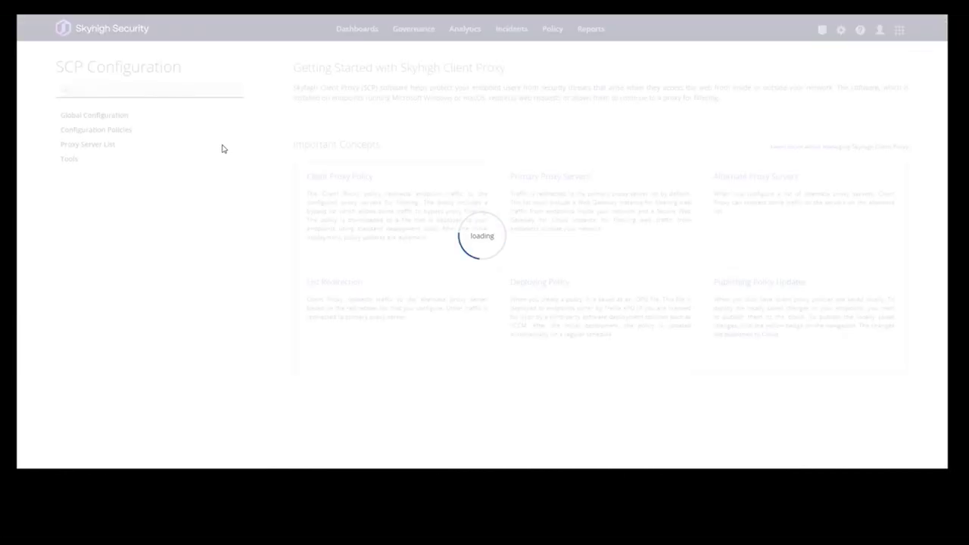
left_click(89, 131)
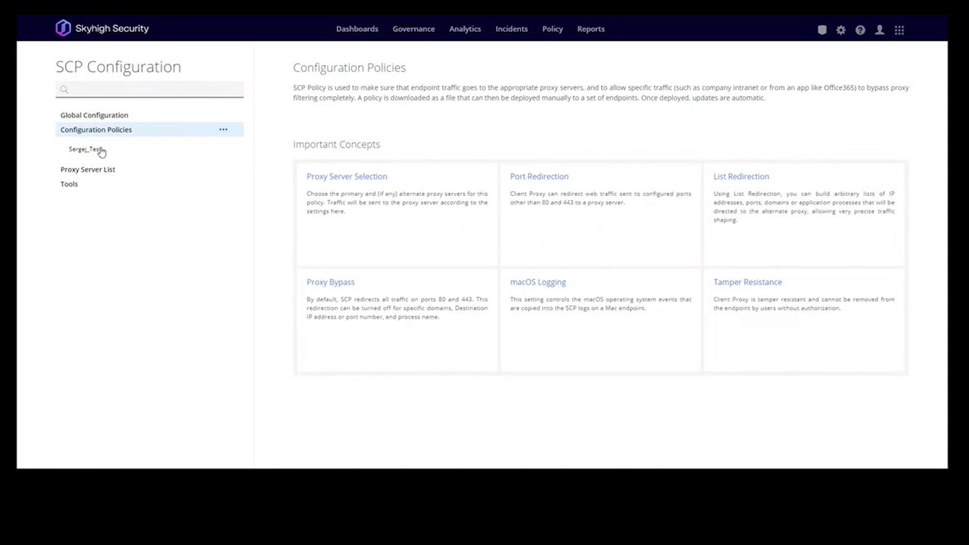
left_click(223, 132)
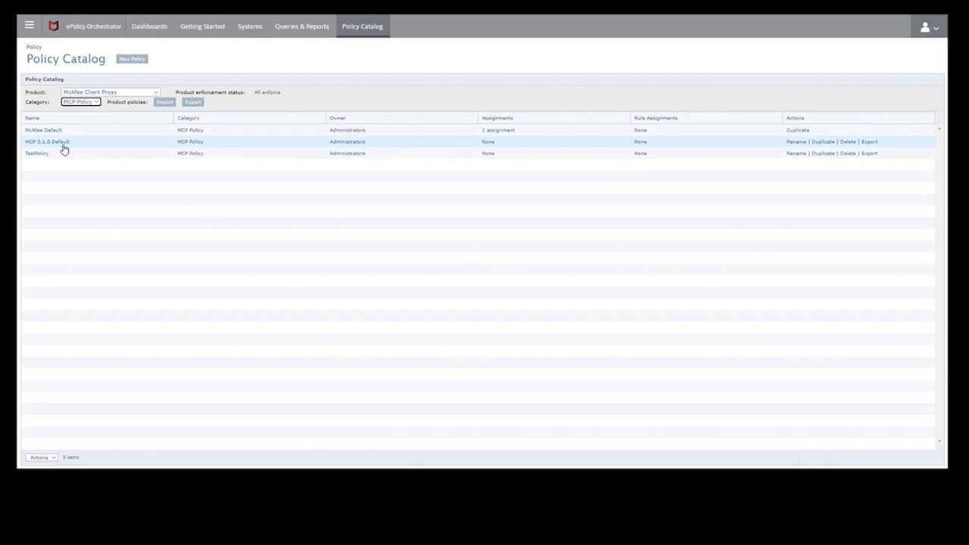
- In the ePolicy Orchestrator policy catalog, export TestPolicy to file and download the McAfee Client Proxy Policy Client File
left_click(42, 156)
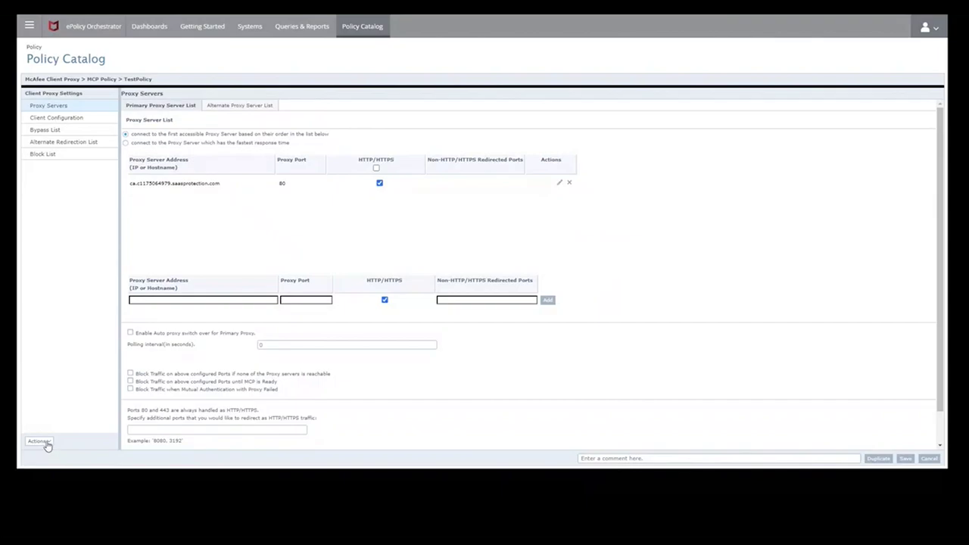
left_click(44, 442)
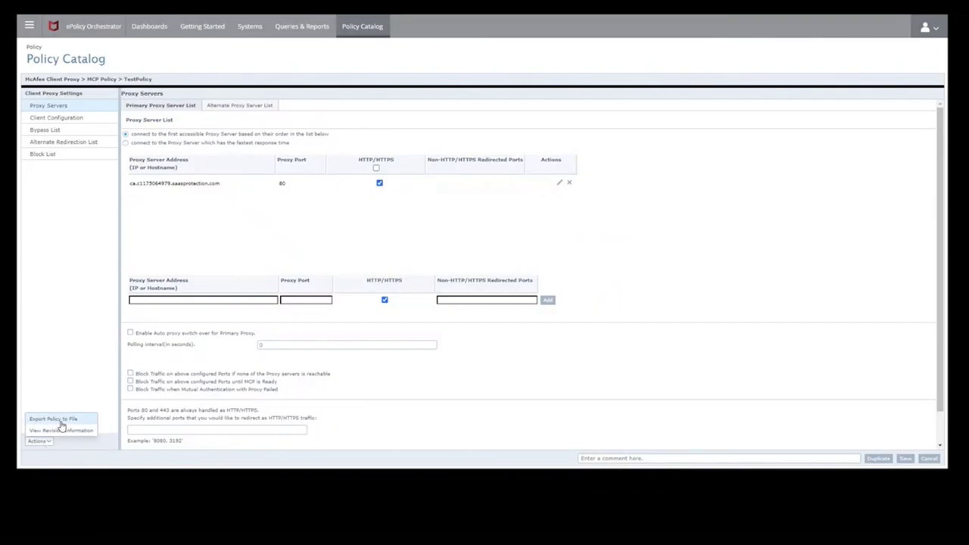
left_click(66, 419)
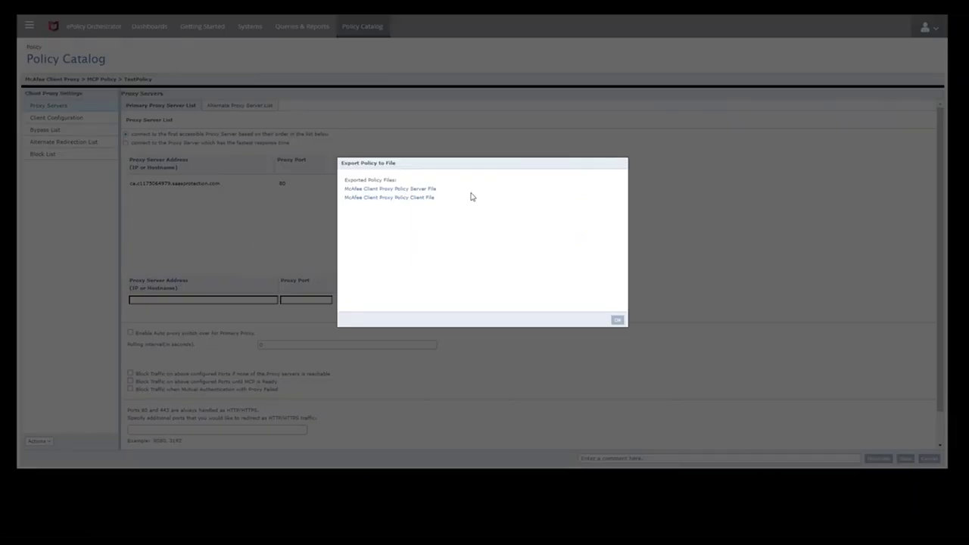
left_click(421, 198)
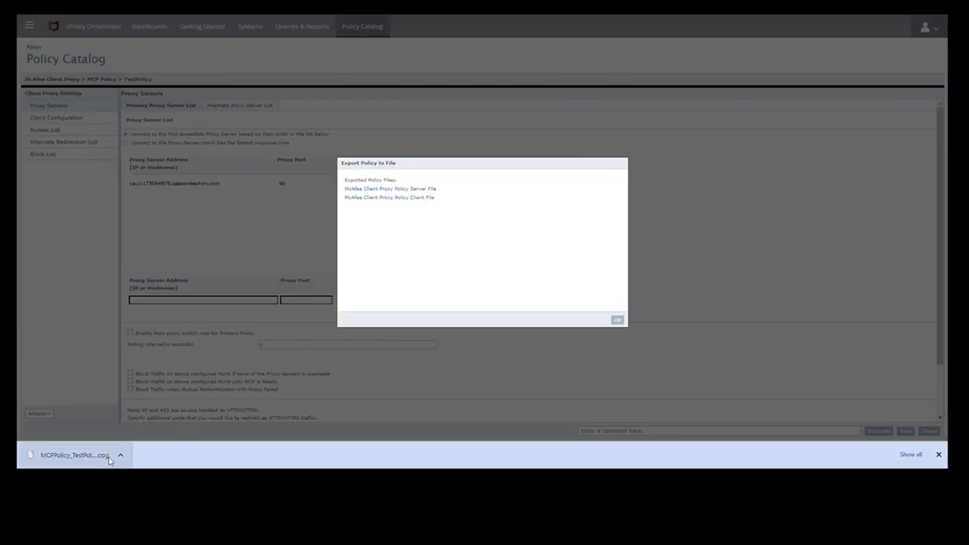
left_click(938, 454)
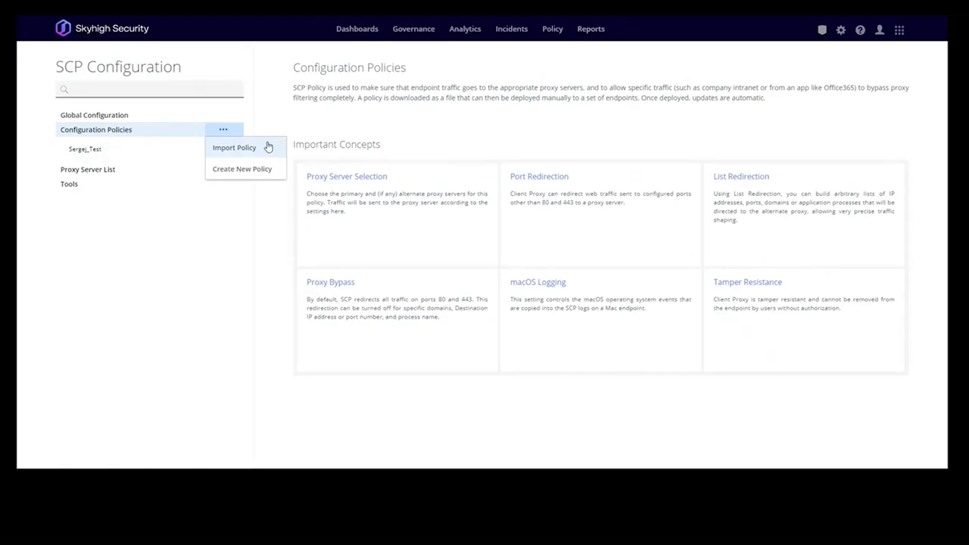
- Import the exported TestPolicy into the SCP configuration policies and review its primary and alternate proxy server choices
left_click(257, 149)
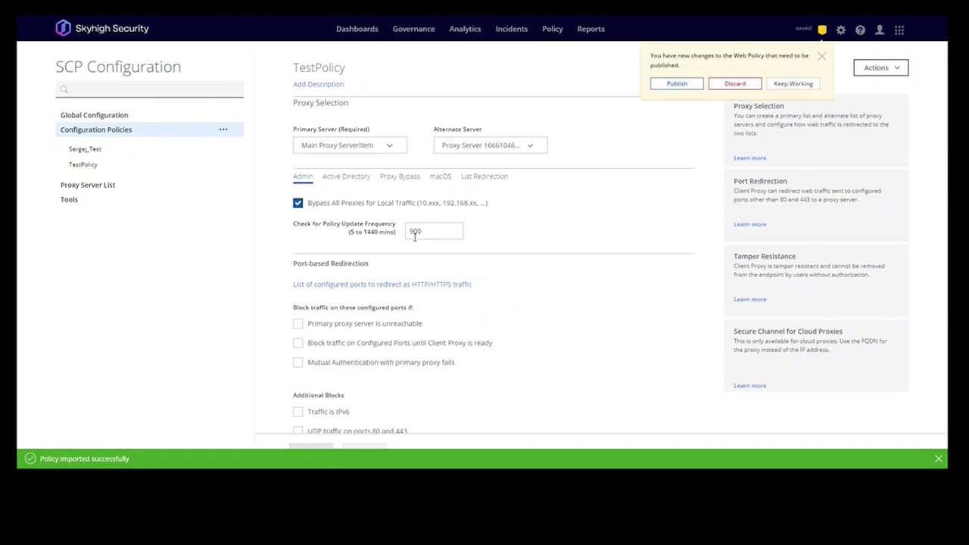
left_click(101, 187)
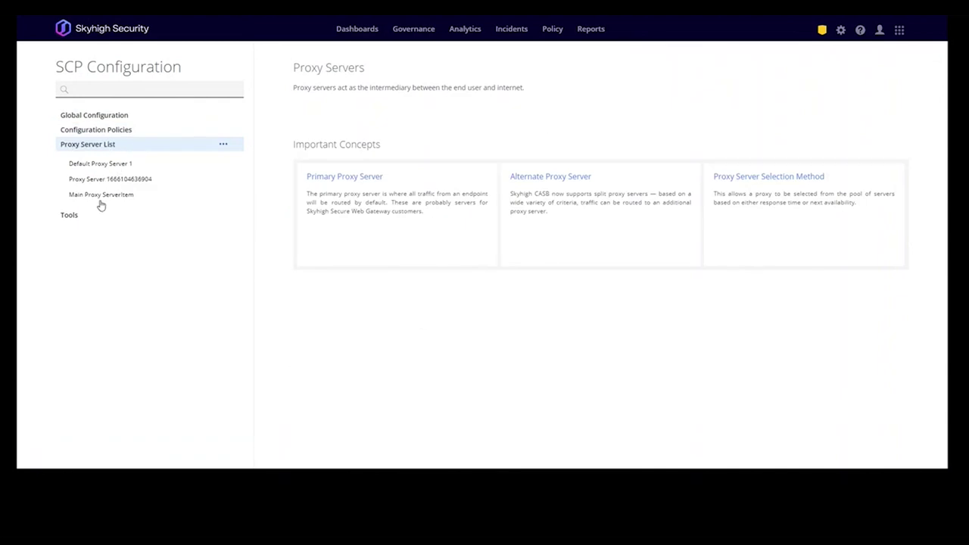
left_click(96, 130)
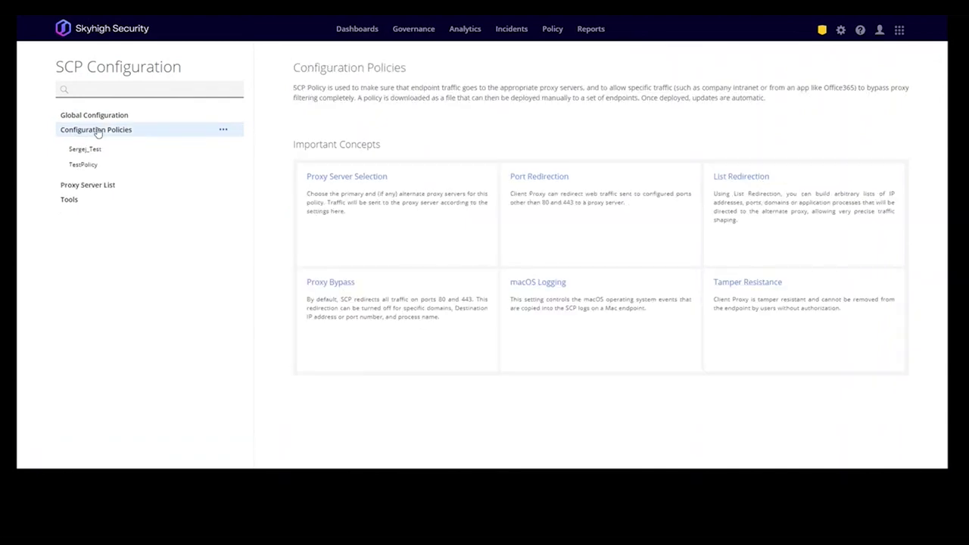
left_click(85, 167)
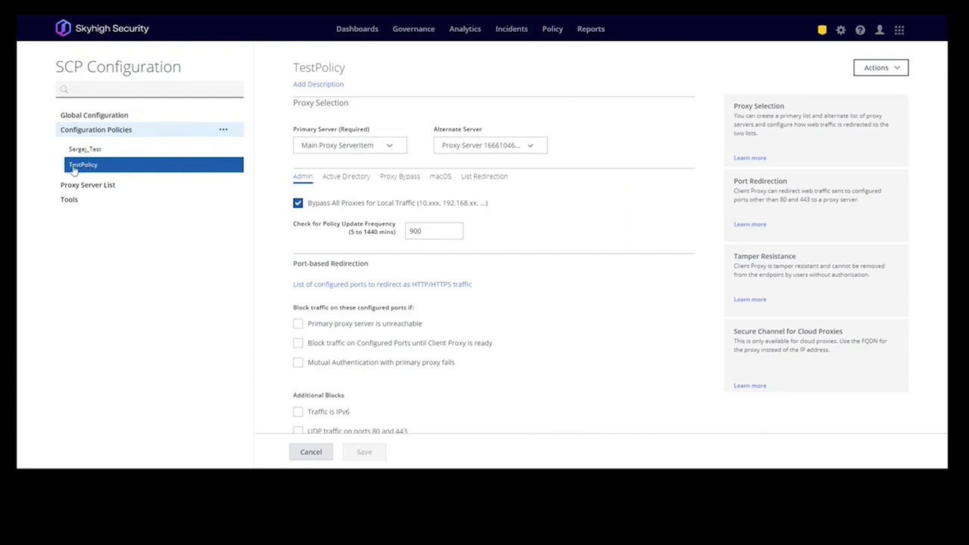
left_click(375, 147)
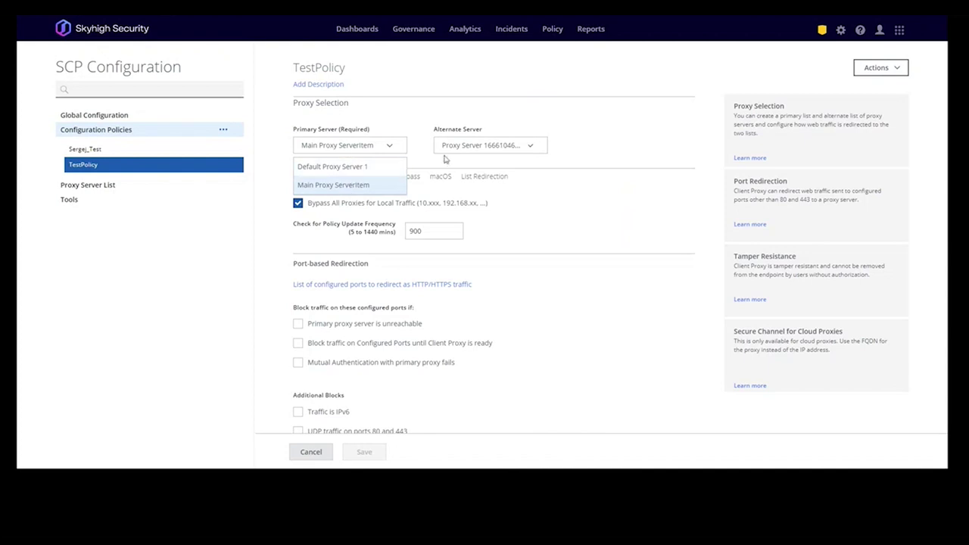
left_click(488, 145)
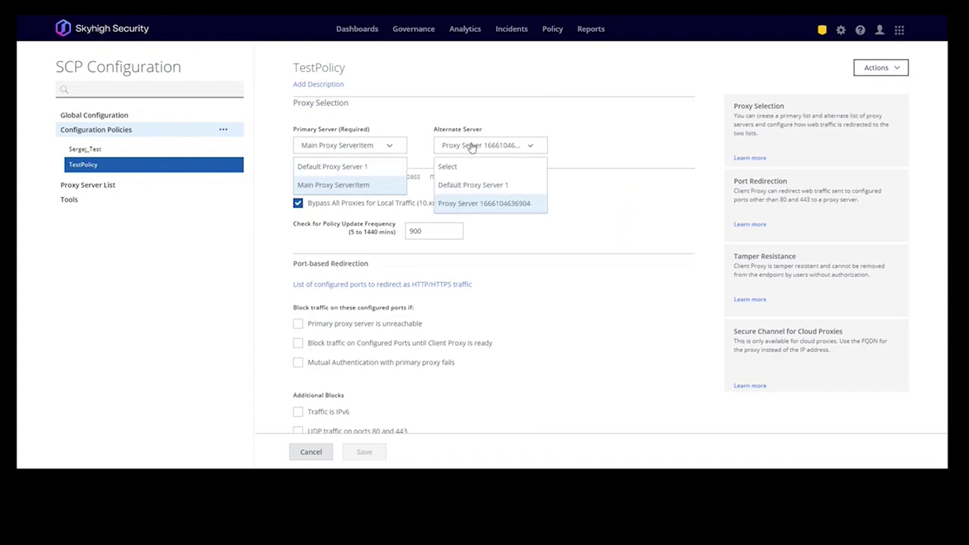
- Change the hostname domain of TestPolicy's alternate proxy server to skyhigh.cloud after the wgcs prefix, then save and publish the changes
left_click(103, 186)
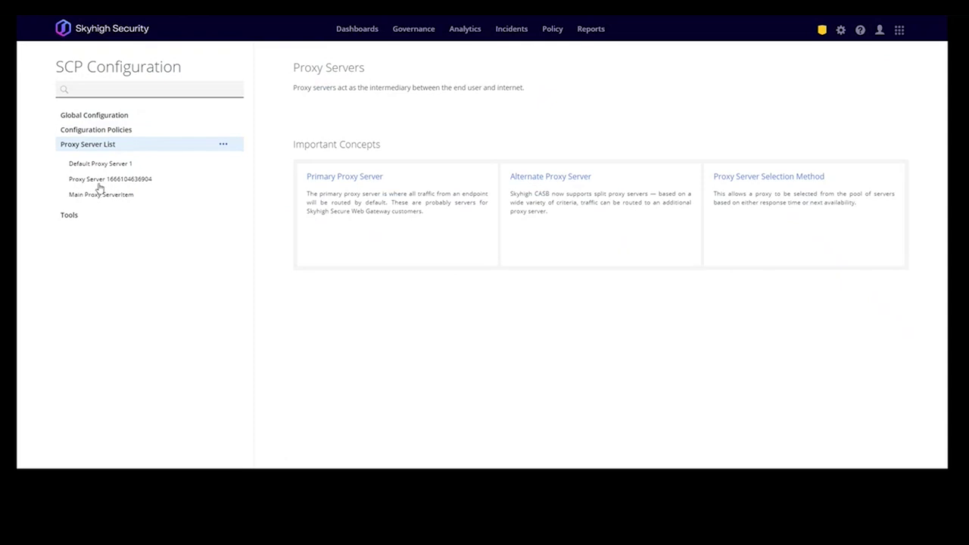
left_click(94, 183)
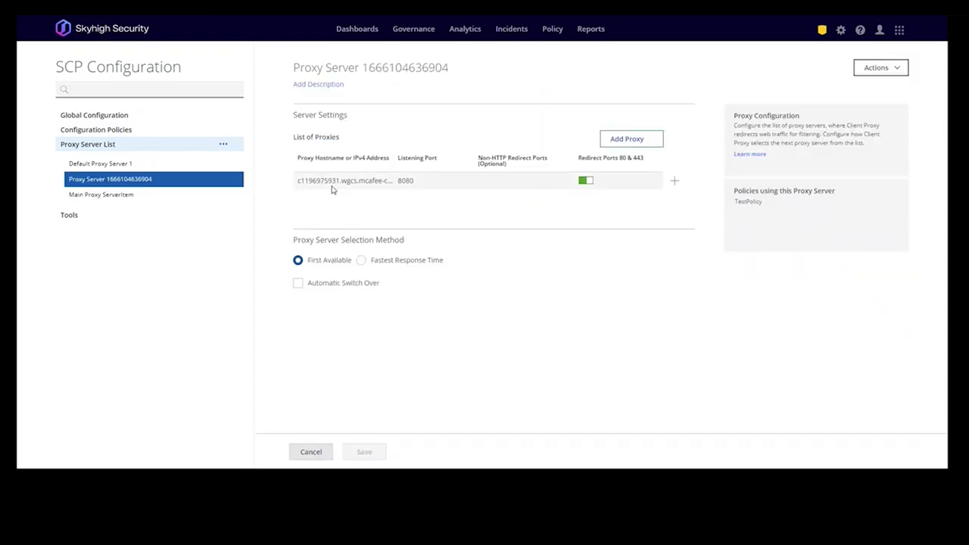
left_click_drag(359, 181, 394, 184)
left_click(361, 181)
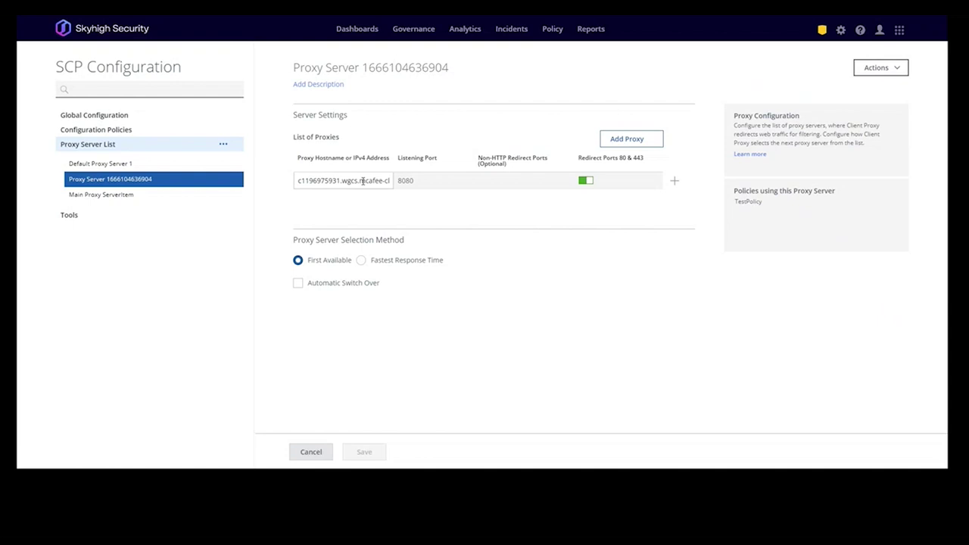
left_click_drag(361, 181, 415, 186)
type("skyhigh.cloud")
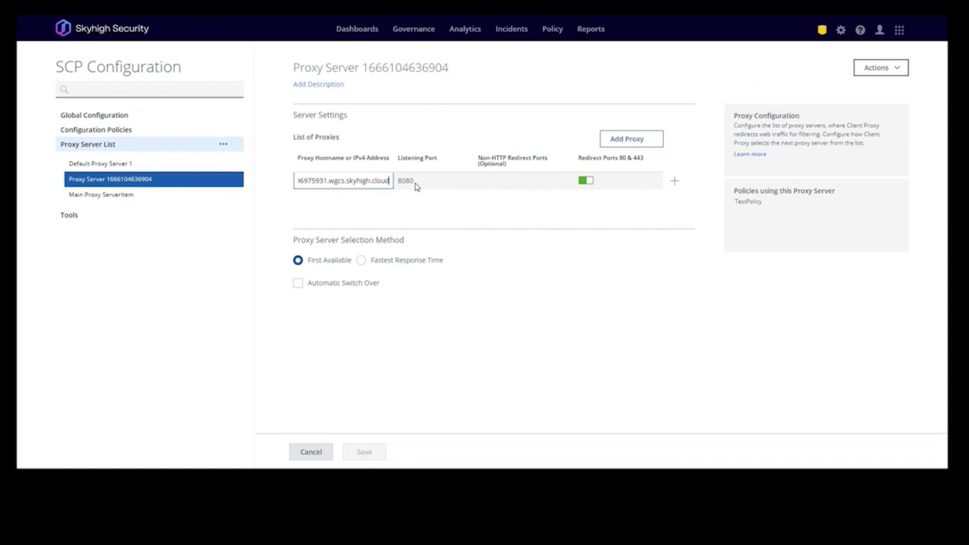
left_click(414, 186)
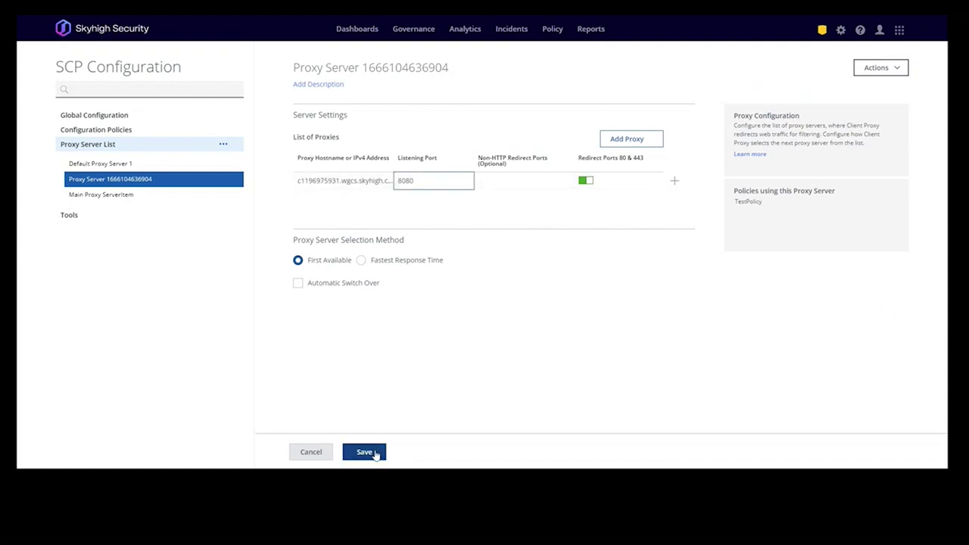
left_click(364, 452)
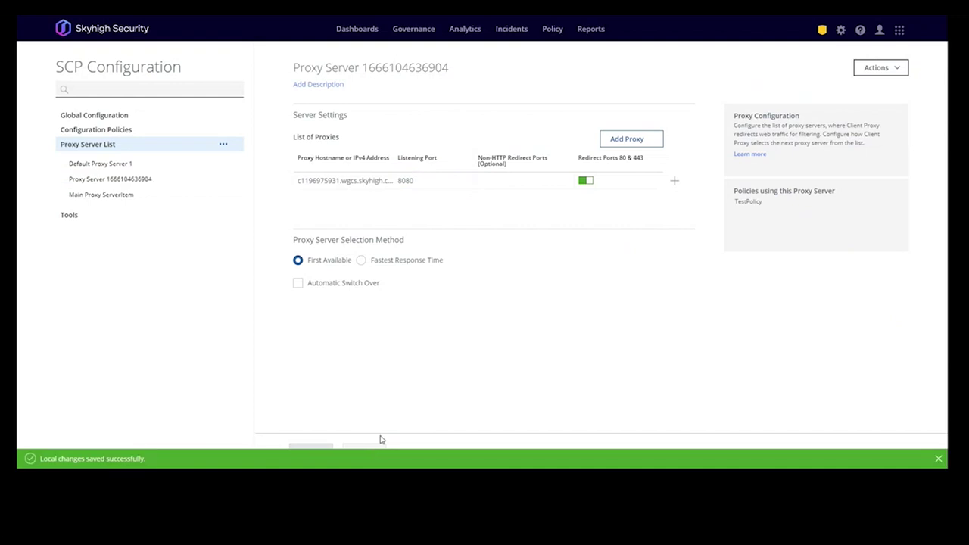
left_click(822, 31)
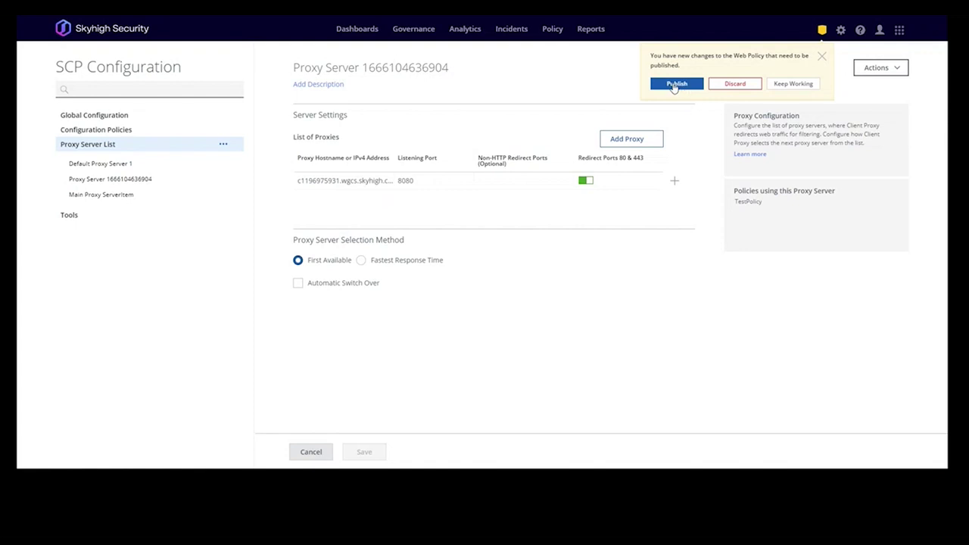
left_click(671, 87)
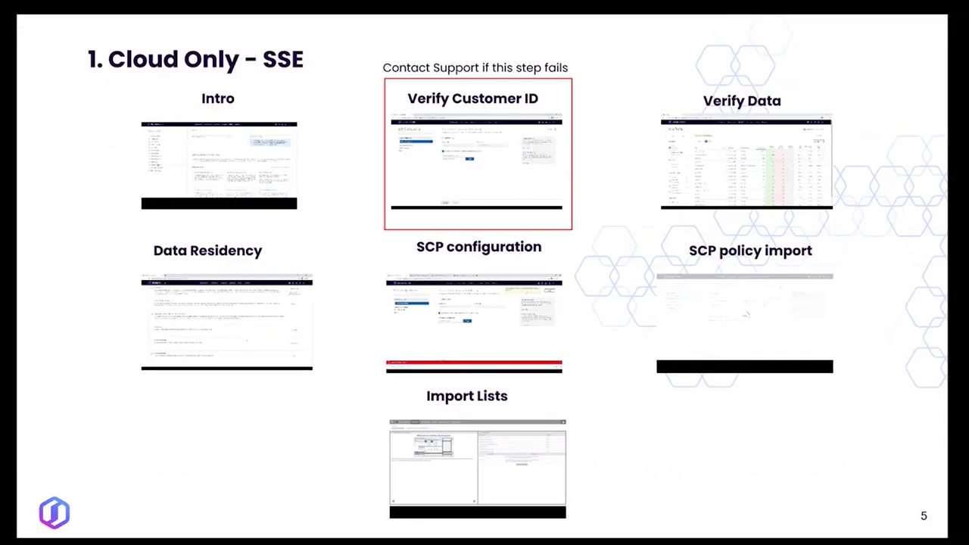
- Play the Import Lists demo and open the Web Policy page in ePolicy Orchestrator
mouse_move(444, 461)
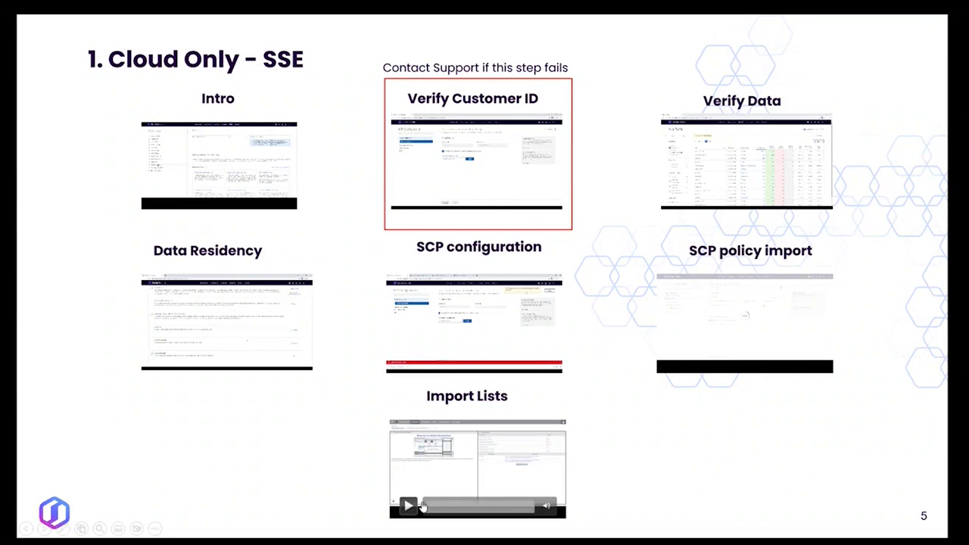
left_click(407, 505)
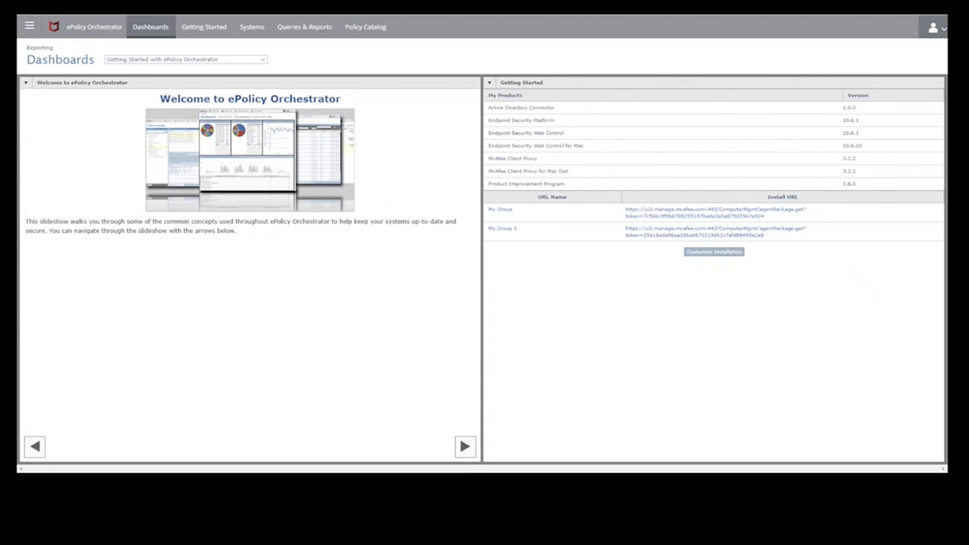
left_click(29, 26)
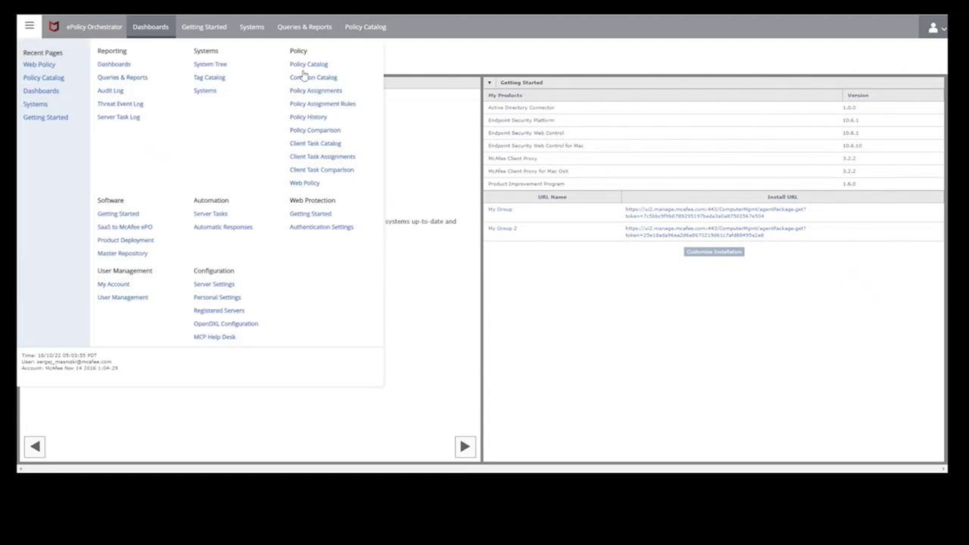
left_click(315, 184)
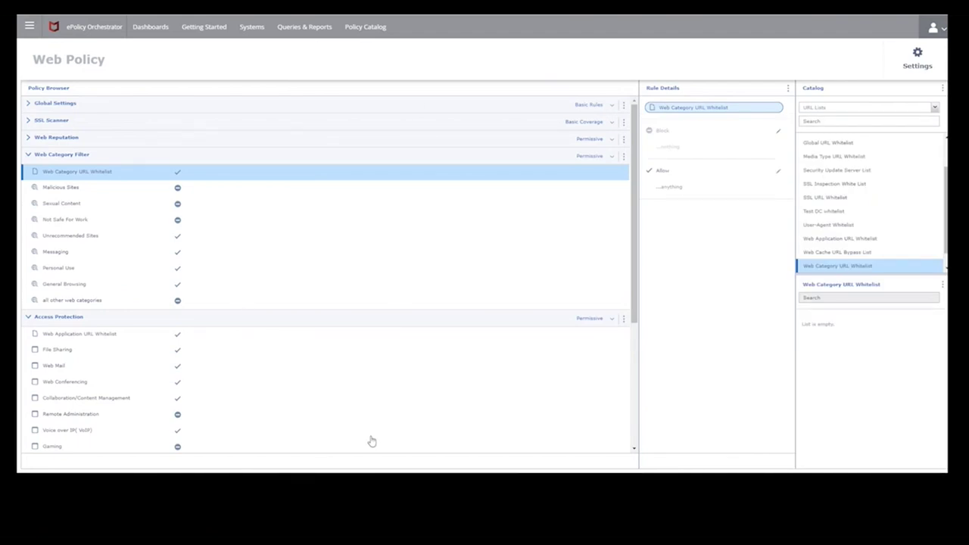
- Export the Global URL Whitelist from the Global Settings rules in the ePolicy Orchestrator Web Policy
left_click(30, 105)
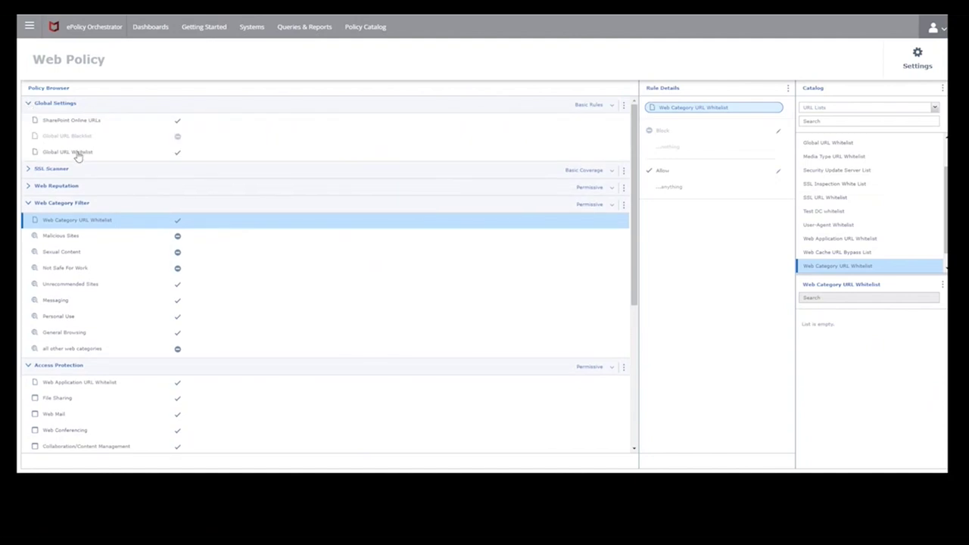
left_click(80, 155)
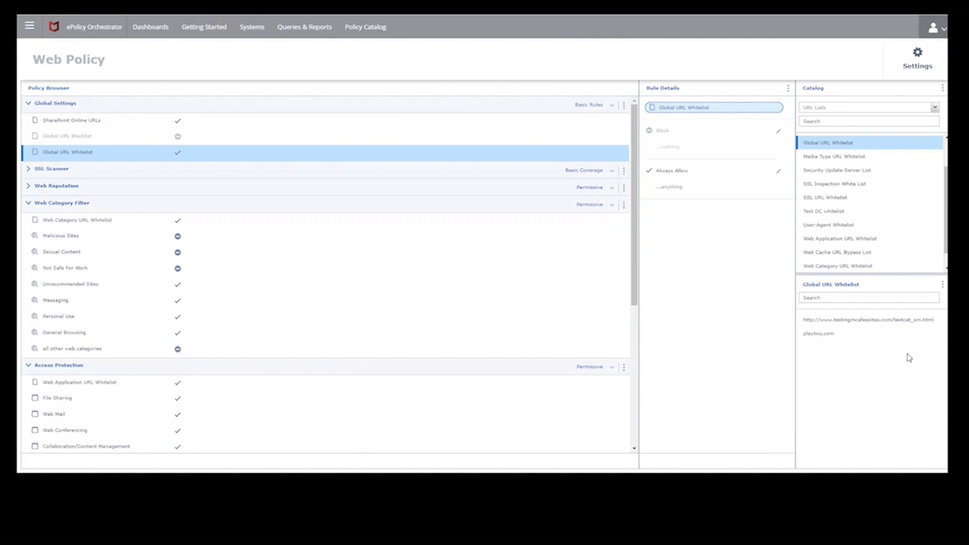
left_click(942, 287)
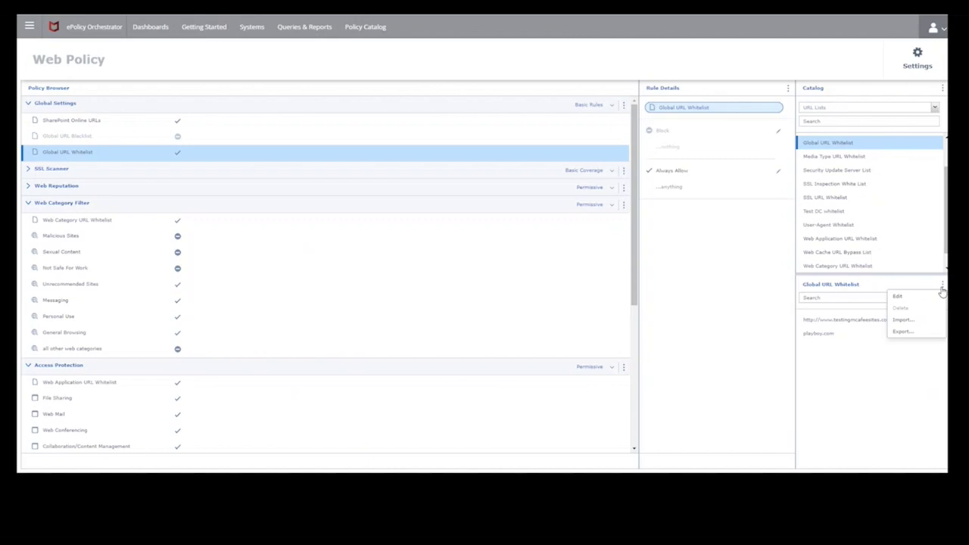
left_click(913, 333)
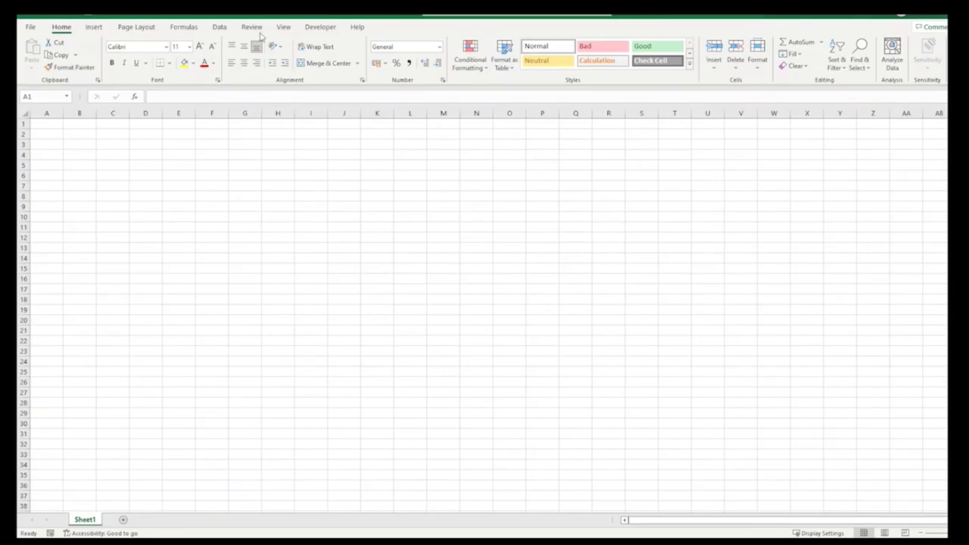
- Load Global URL Whitelist.csv into a blank Excel workbook as comma-delimited data
left_click(221, 28)
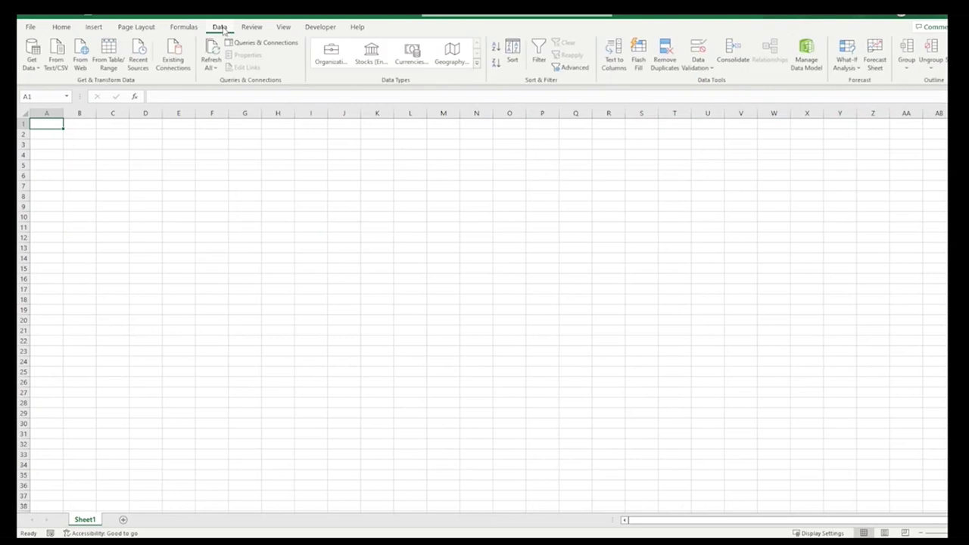
left_click(56, 64)
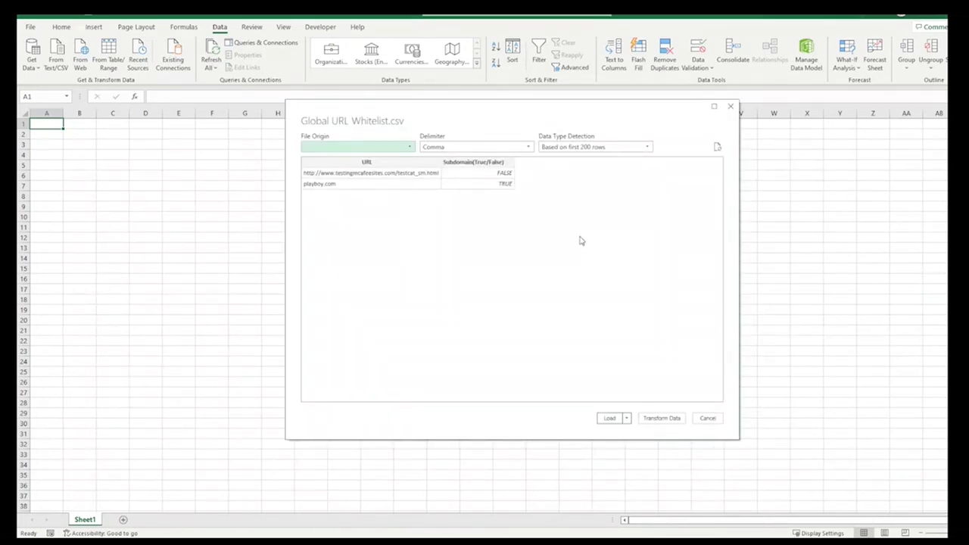
left_click(611, 418)
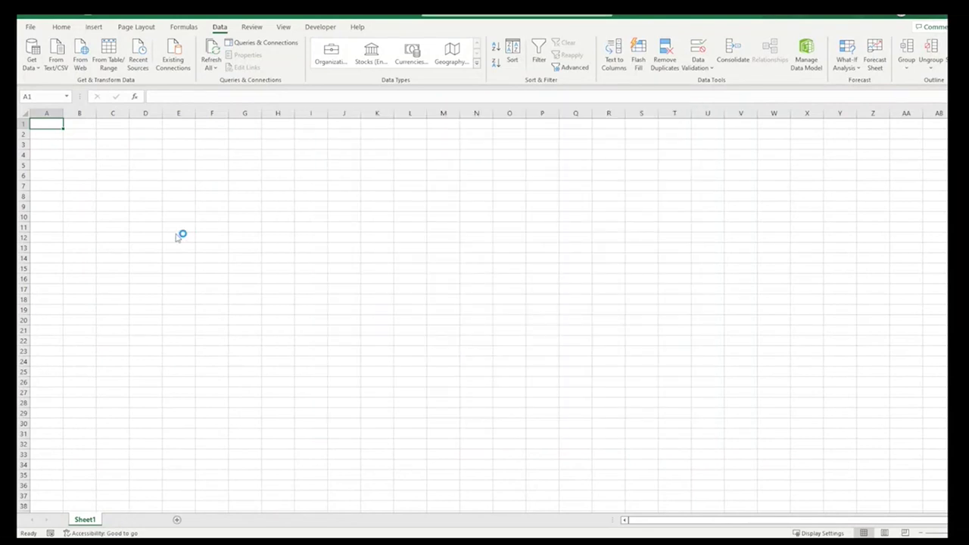
- Delete the Subdomain(True/False) column from the whitelist table and bring up the workbook's file commands
left_click(258, 110)
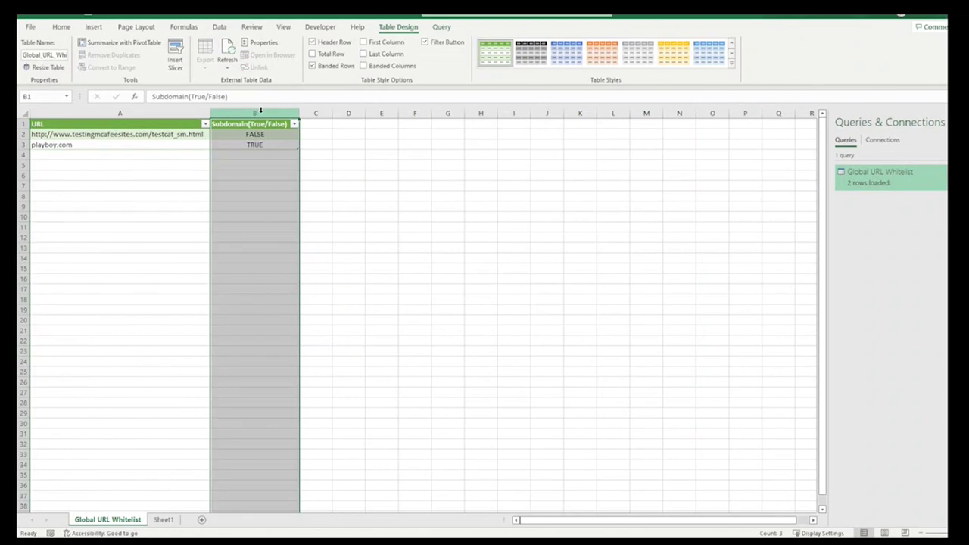
right_click(261, 111)
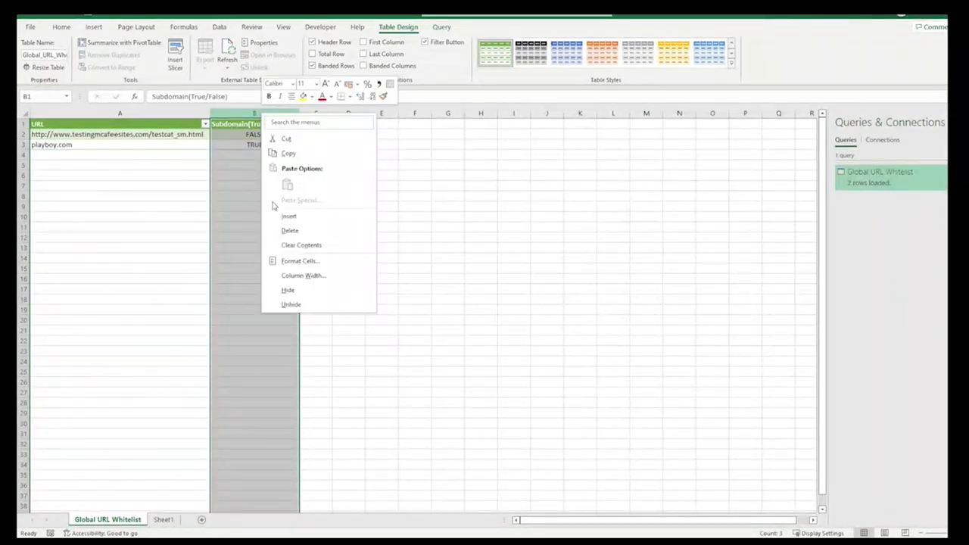
left_click(290, 230)
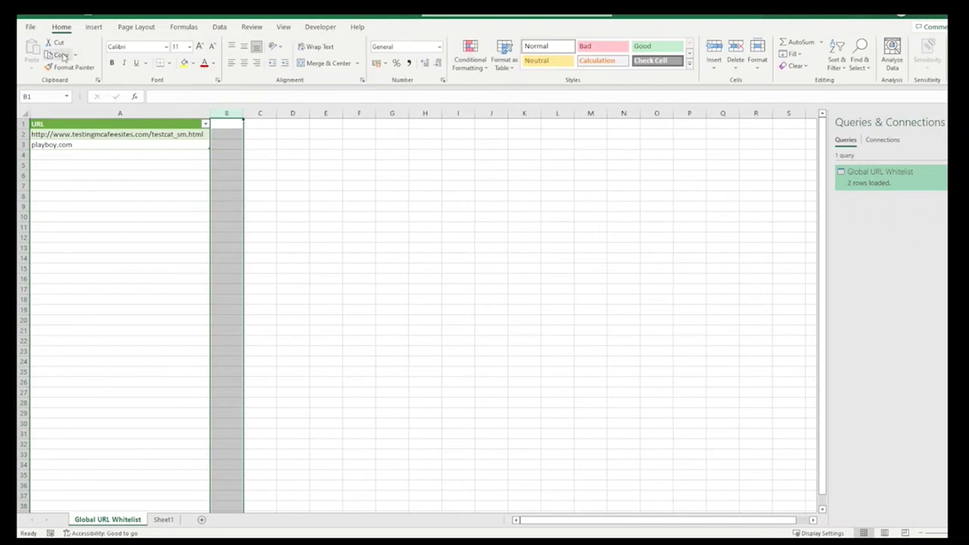
left_click(33, 28)
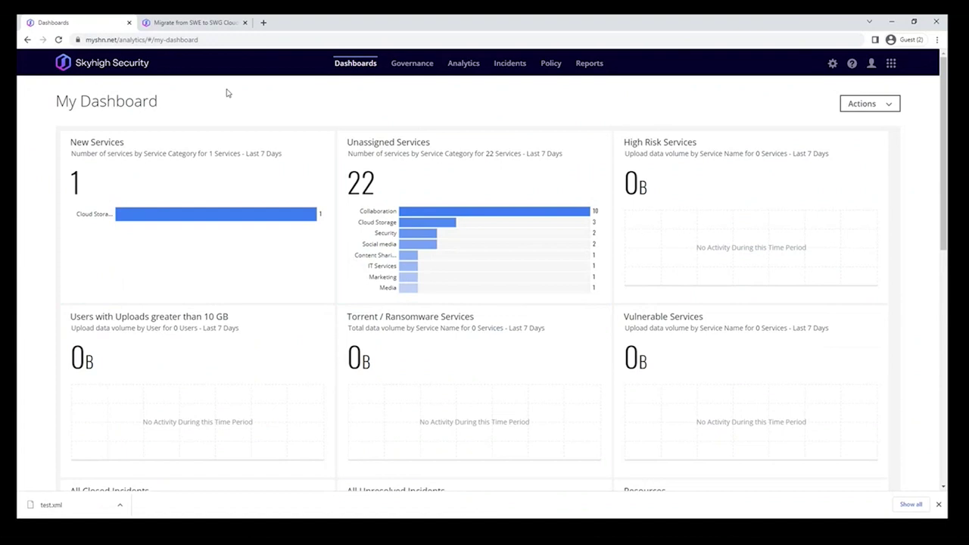
- In Skyhigh Security's Web Policy, open the Domains Bypass list of the Global Bypass Lists rule set for editing
left_click(546, 66)
mouse_move(555, 101)
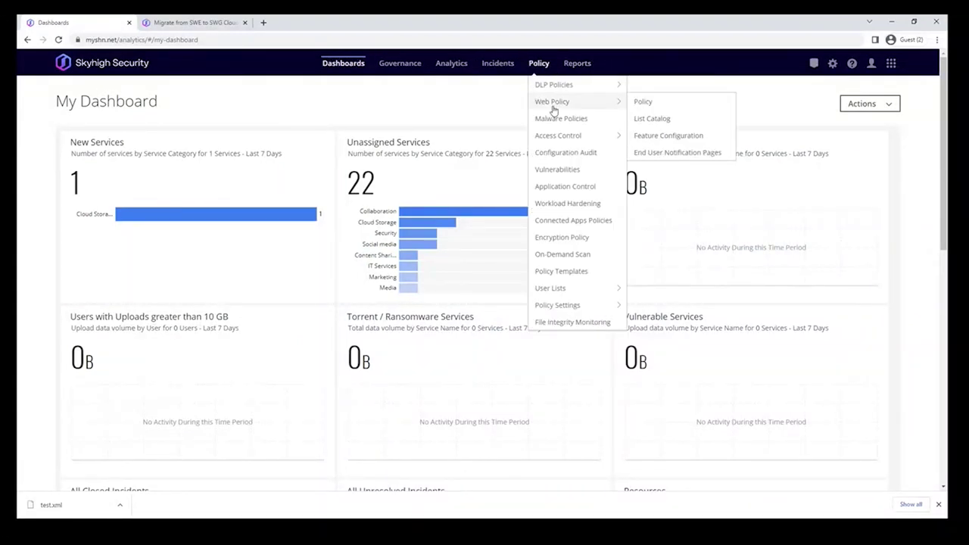
left_click(671, 108)
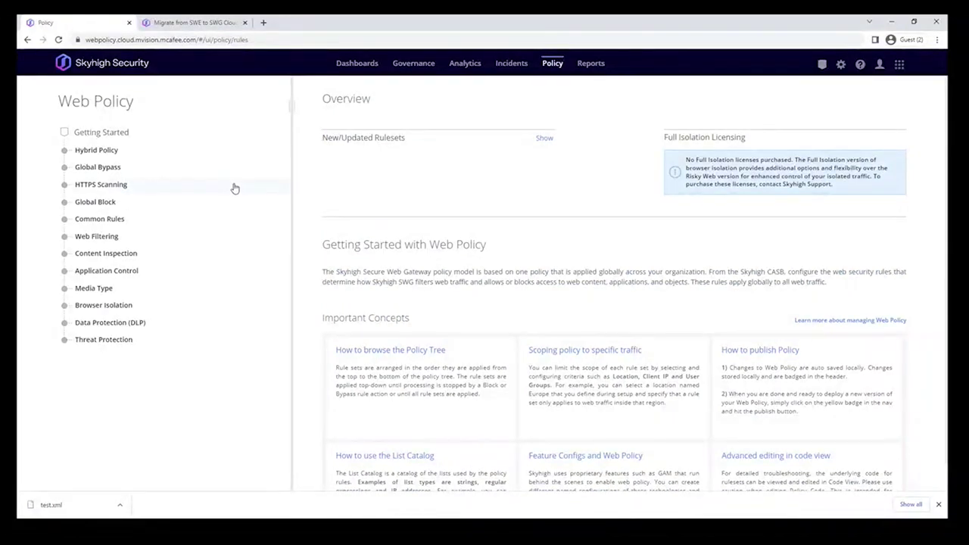
left_click(85, 167)
left_click(111, 186)
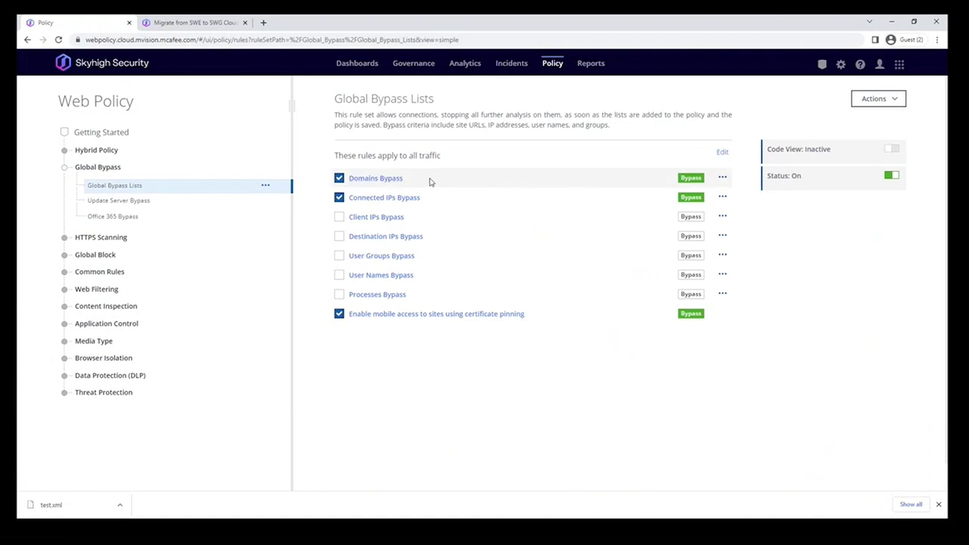
left_click(723, 180)
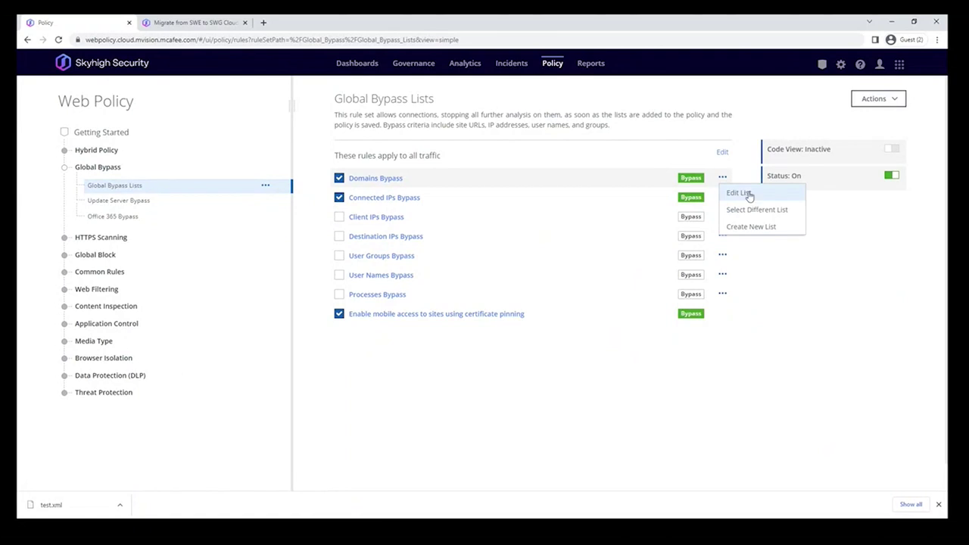
left_click(748, 194)
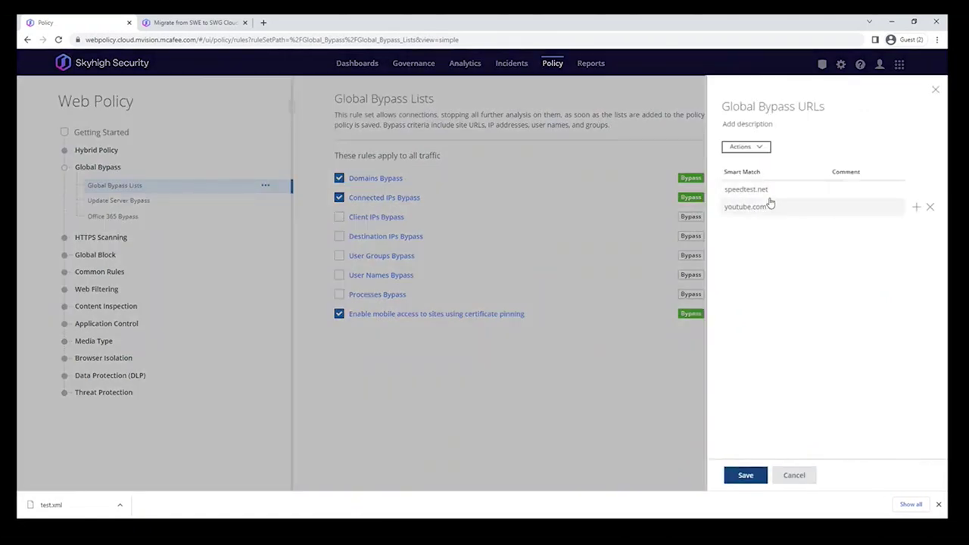
- Append the whitelist CSV entries to the Global Bypass URLs list, with a comma separator, UTF-8 charset and first line as column headers
left_click(761, 148)
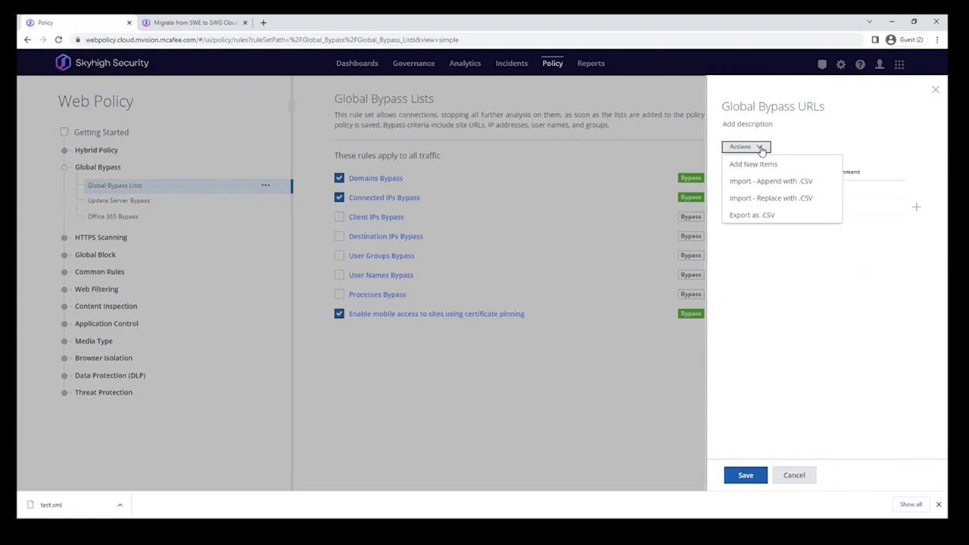
left_click(801, 188)
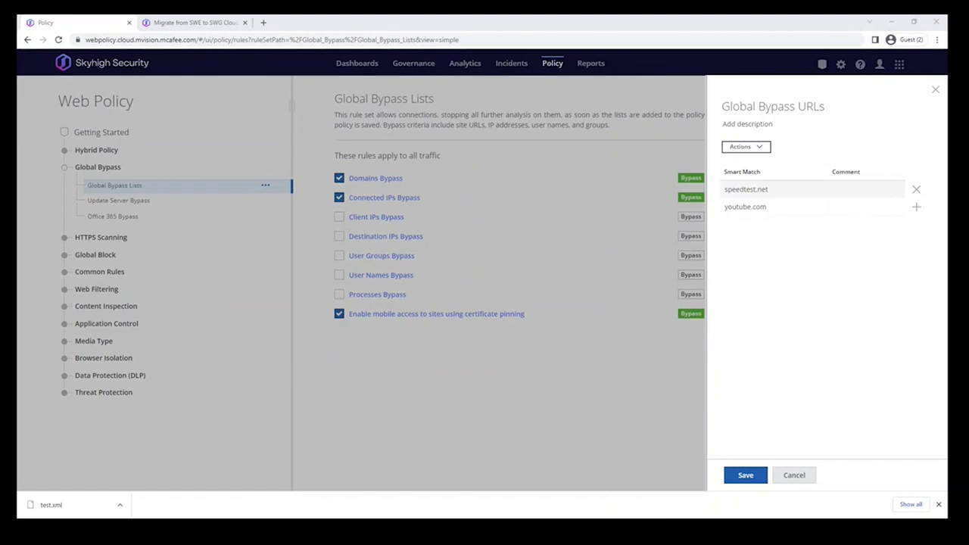
key("Return")
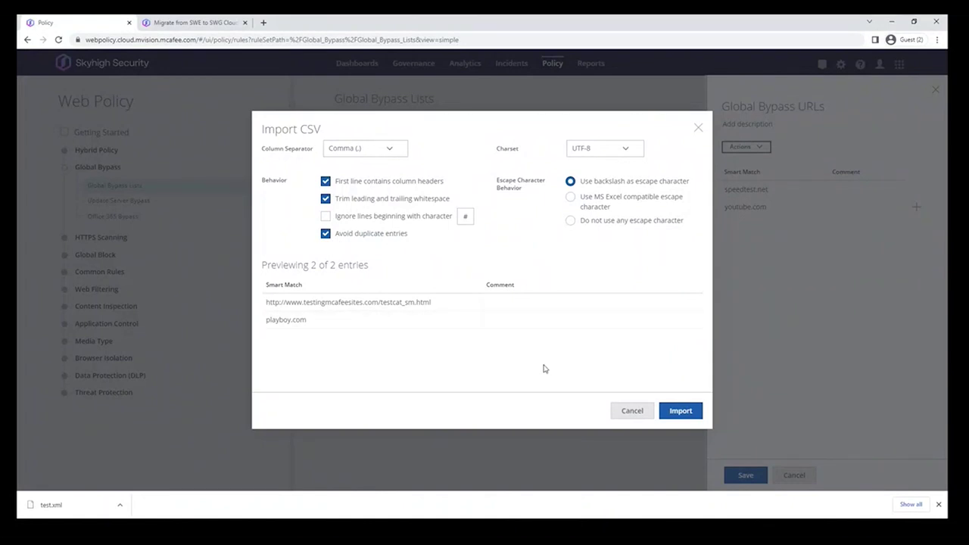
left_click(687, 411)
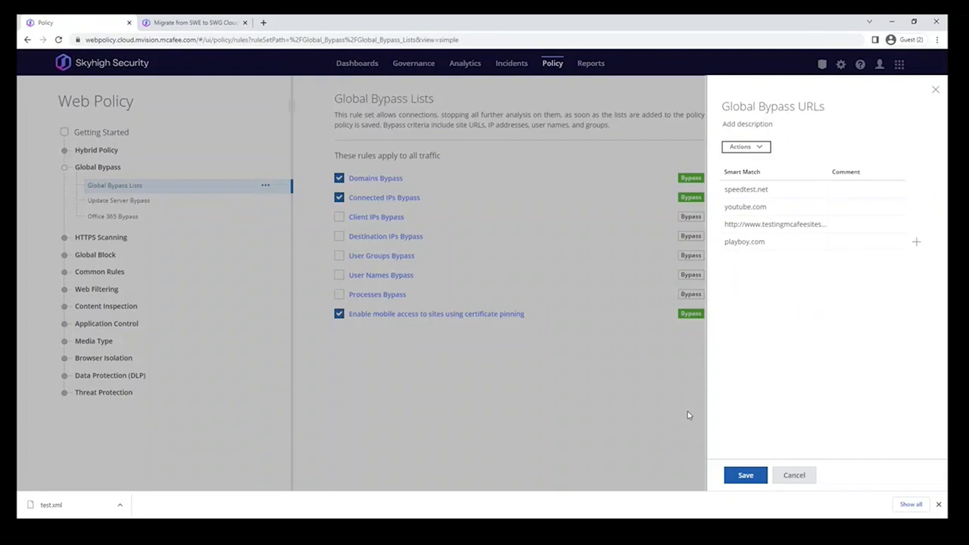
- Save the Global Bypass URLs list and publish the Web Policy changes
left_click(745, 475)
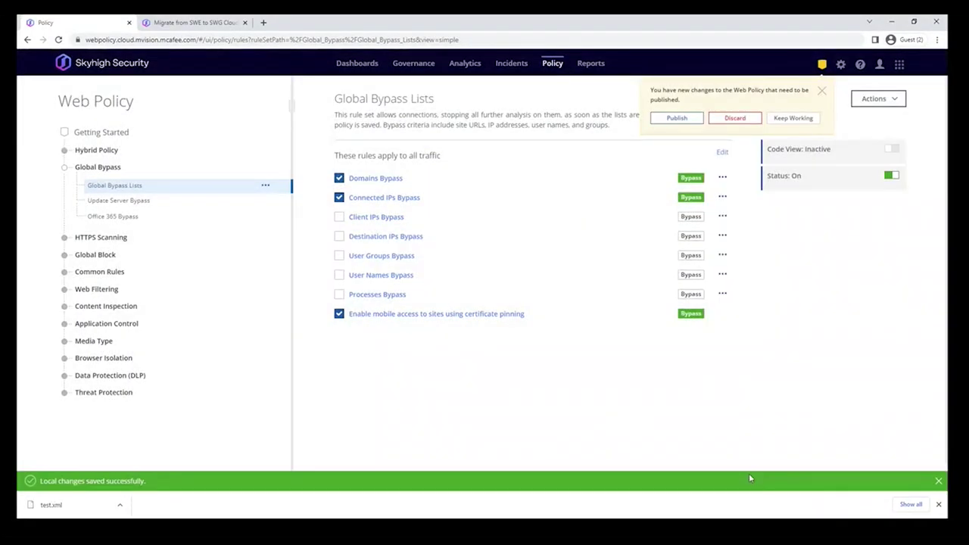
left_click(690, 121)
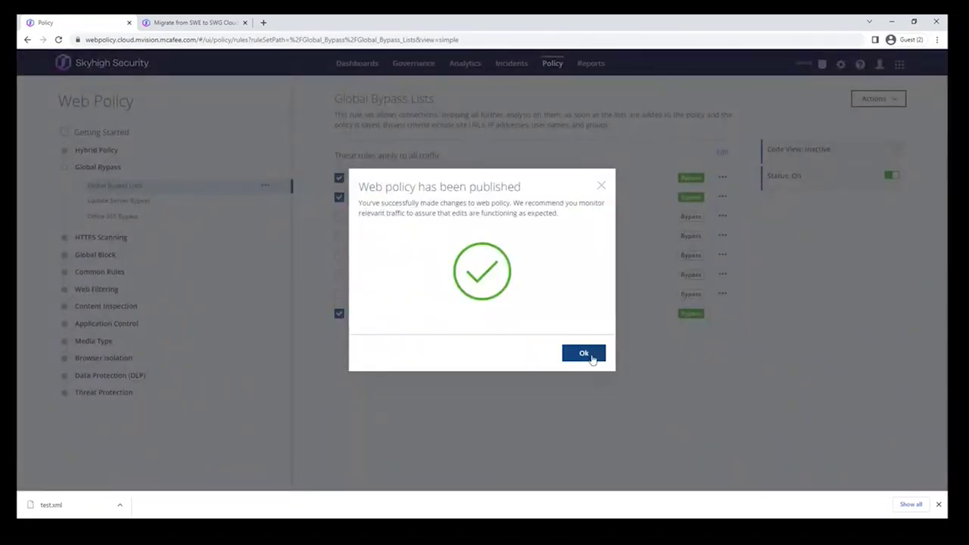
left_click(589, 355)
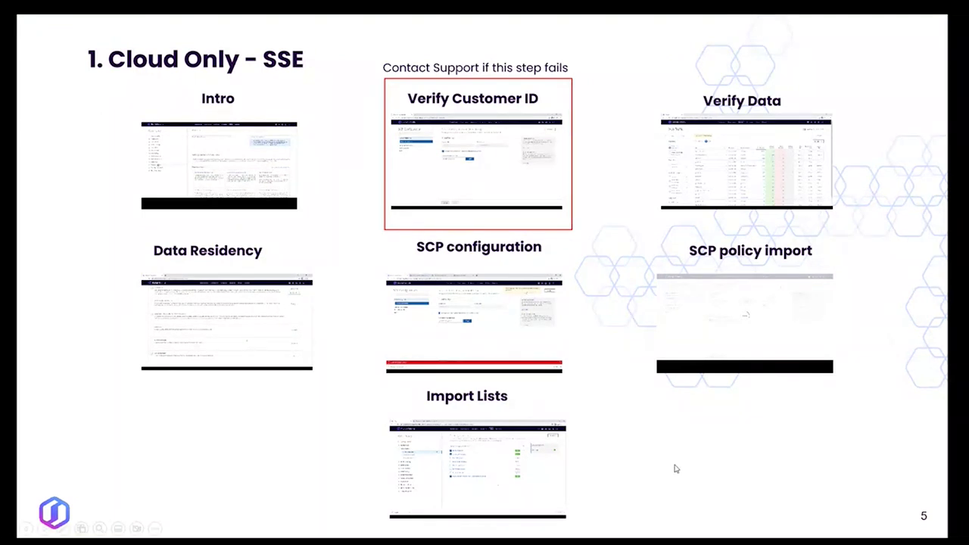
- Go to the "Cloud only - Trellix ePO" slide, play its Intro demo and choose Trellix ePO as the product to open
key("Right")
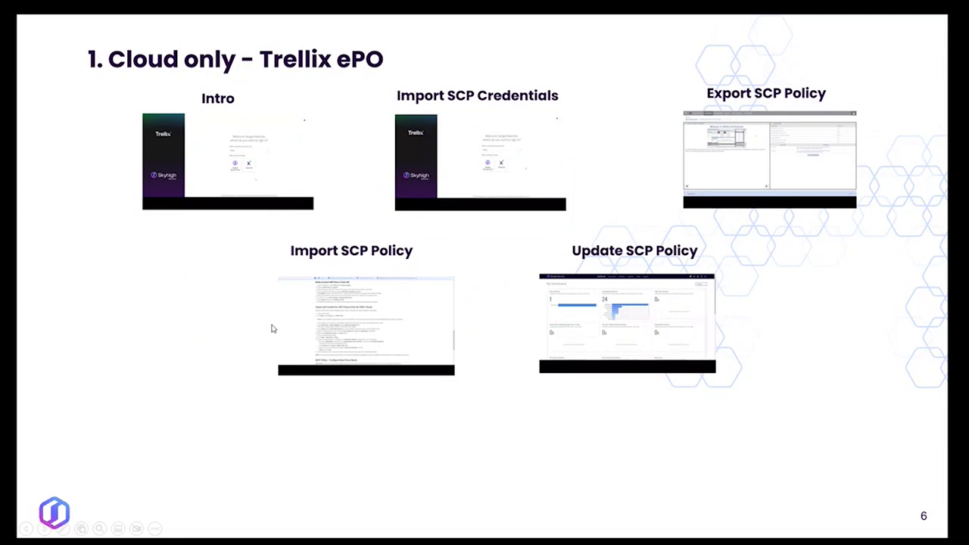
mouse_move(158, 198)
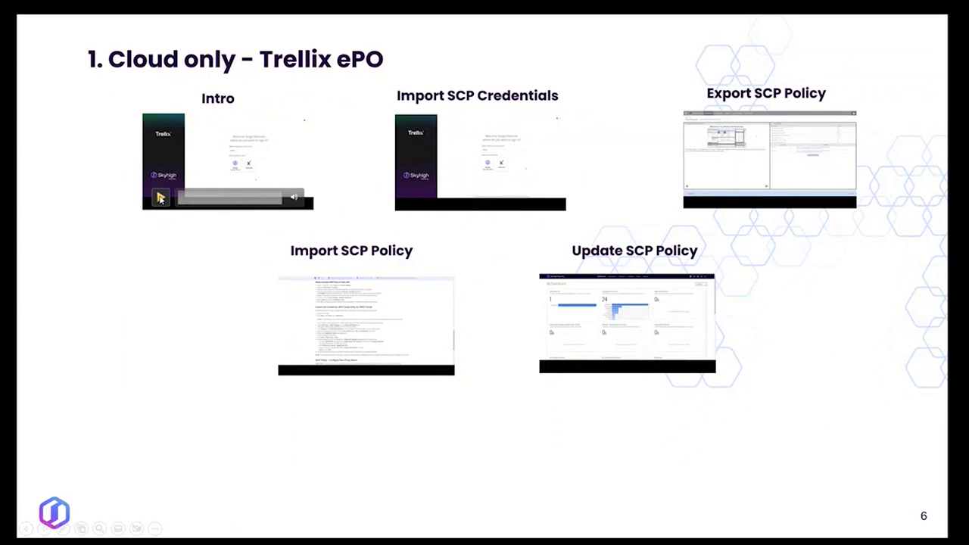
key("Right")
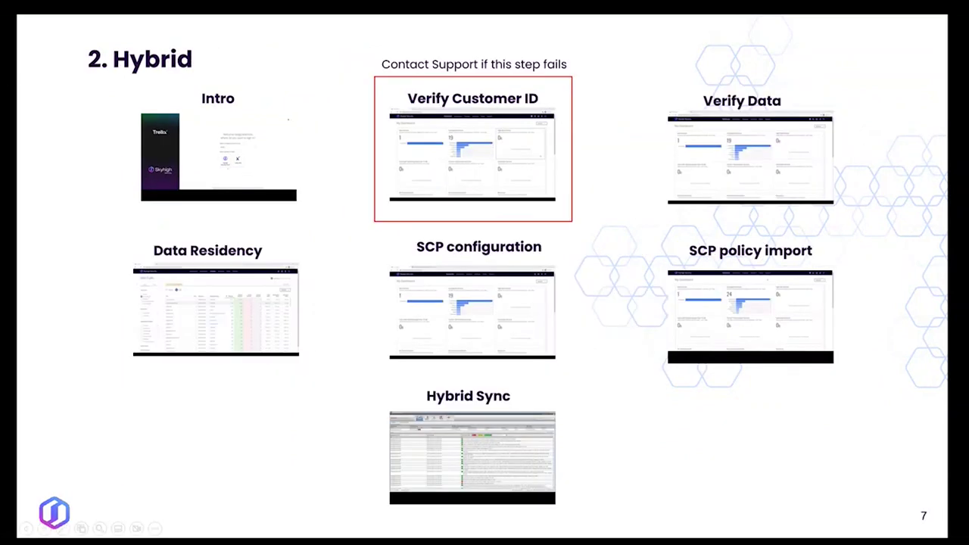
mouse_move(399, 190)
key("Left")
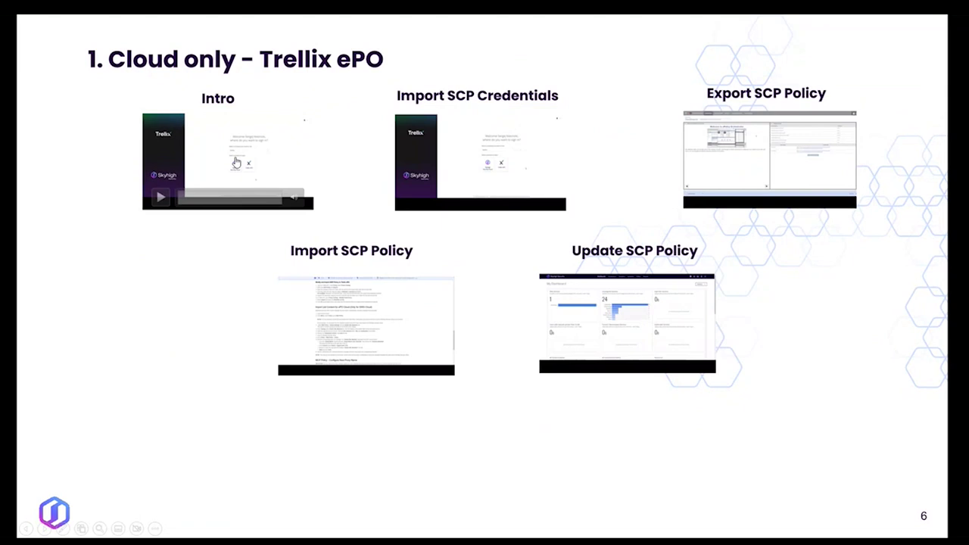
left_click(156, 195)
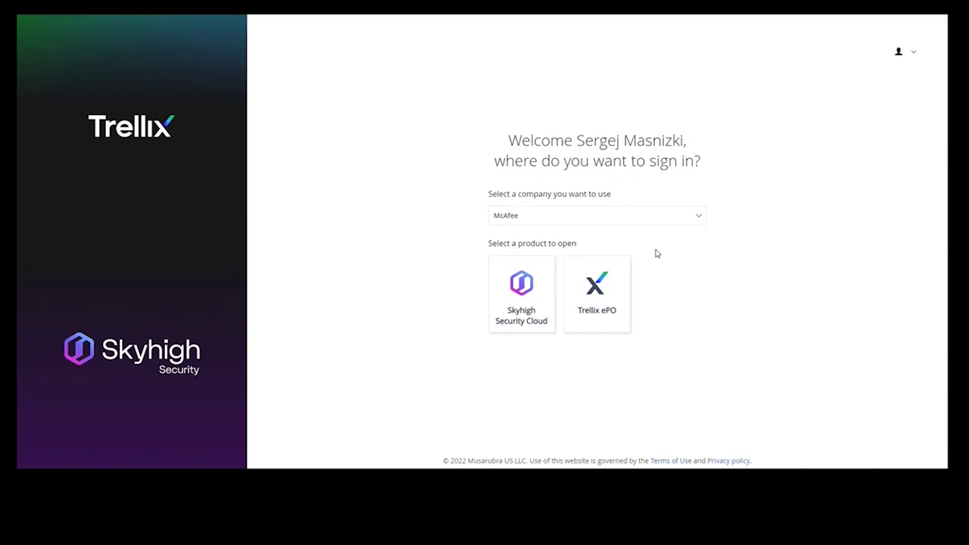
left_click(605, 306)
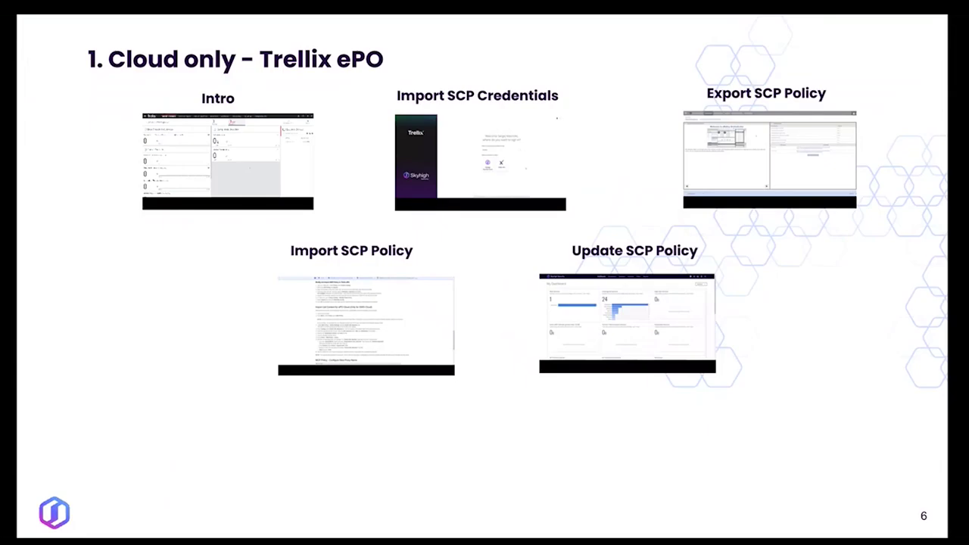
- Play the Import SCP Credentials demo and open Trellix ePO for the McAfee company
mouse_move(511, 211)
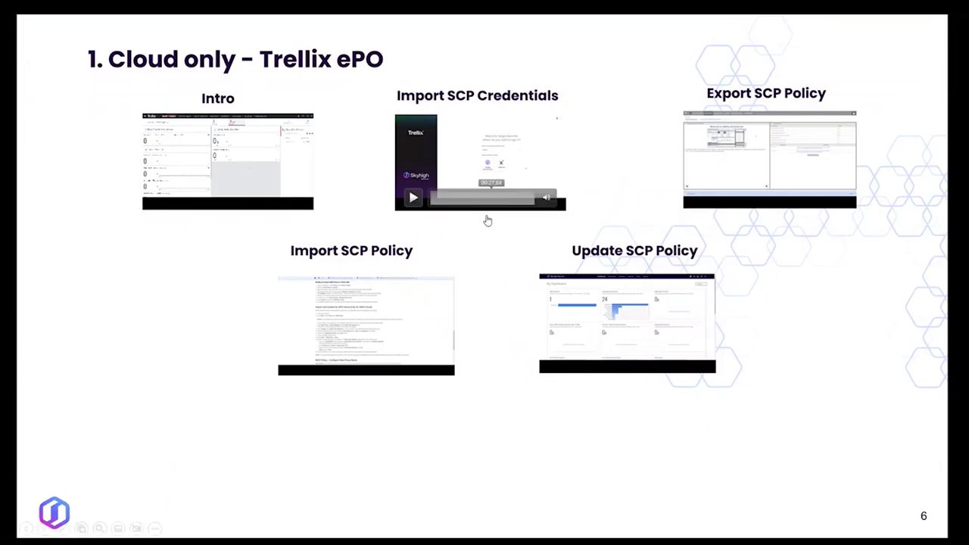
left_click(416, 199)
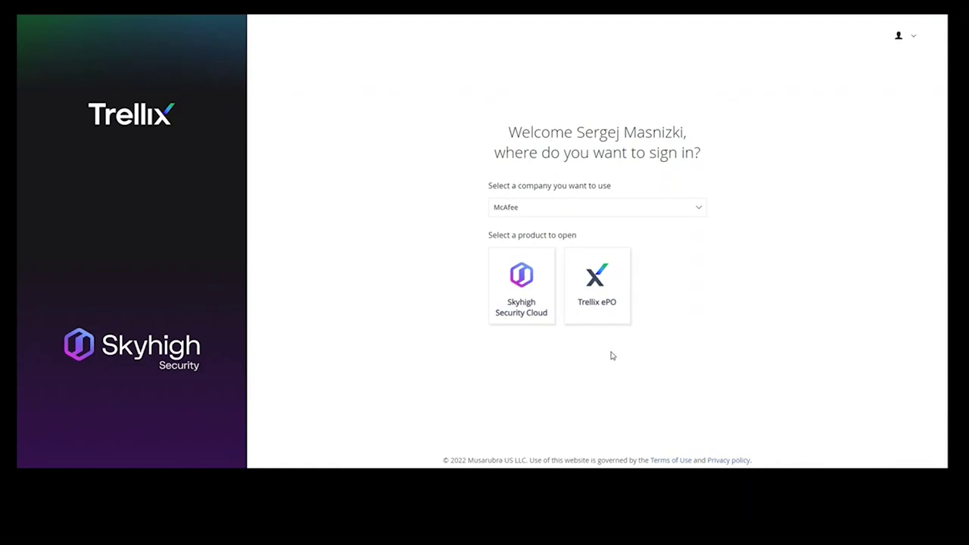
left_click(612, 307)
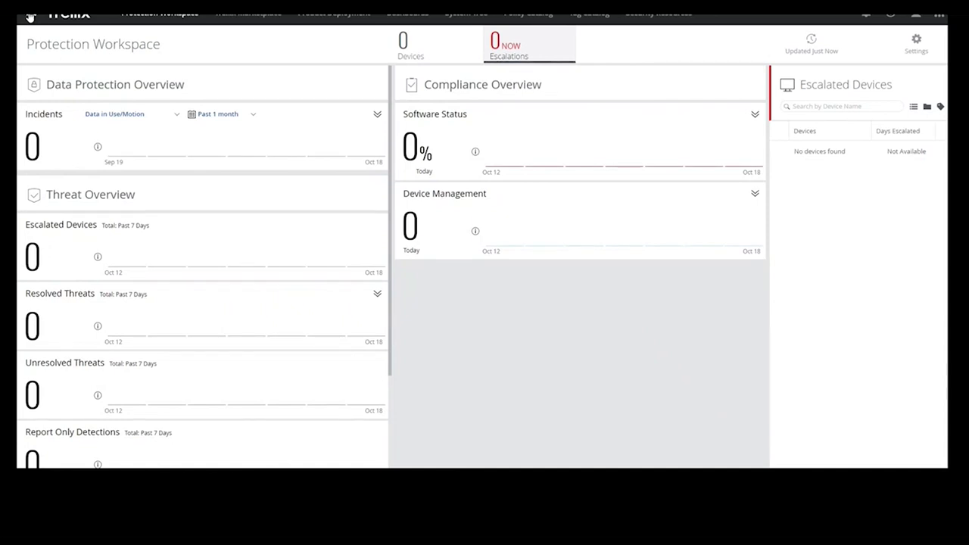
- Import CustomerCredentials.xml in MCP Administration and accept the secret key update for all policies
left_click(30, 16)
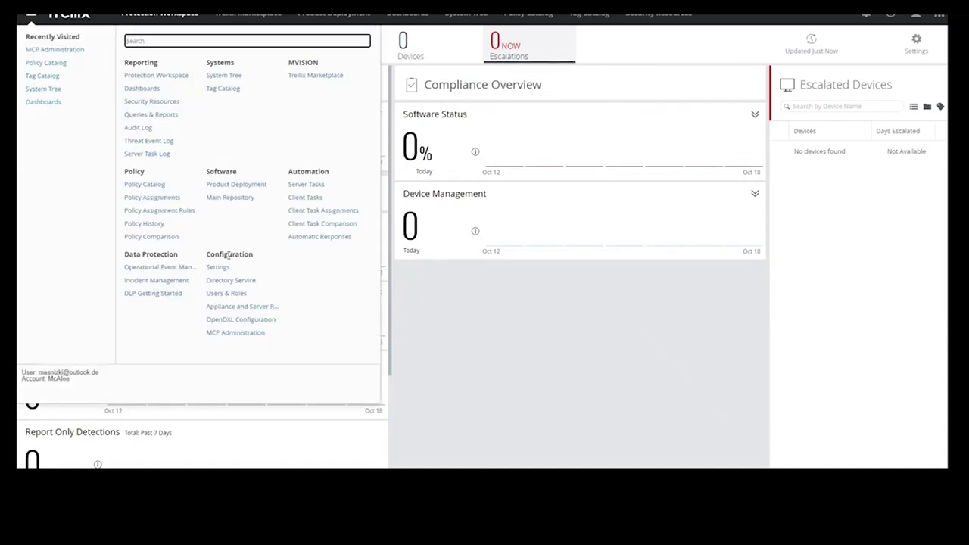
left_click(231, 337)
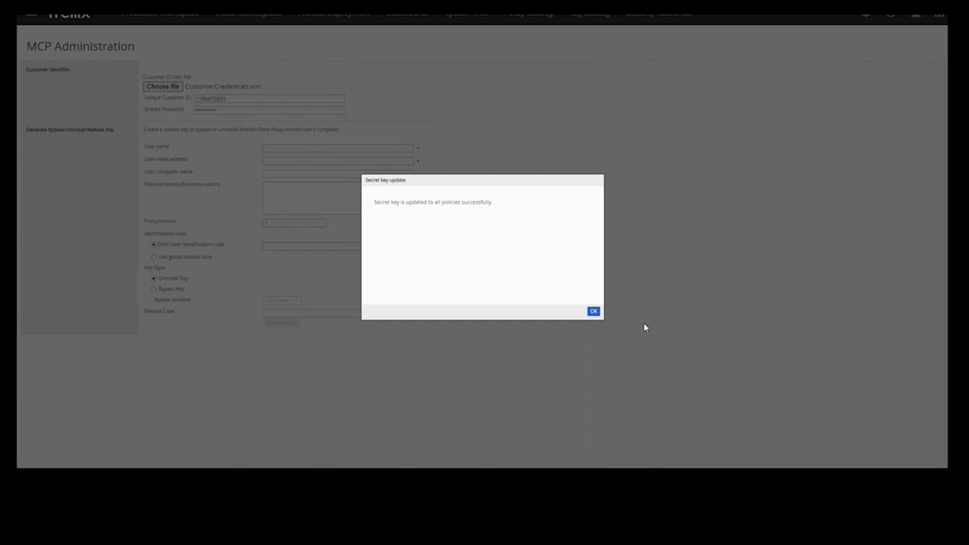
left_click(593, 311)
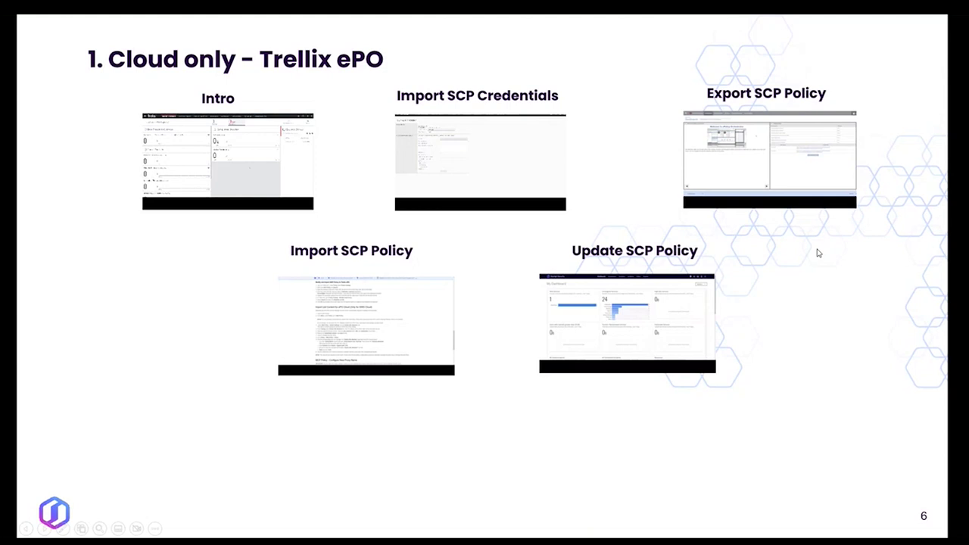
- Play the Export SCP Policy demo and export TestPolicy from the McAfee Client Proxy policies in the Policy Catalog
mouse_move(700, 196)
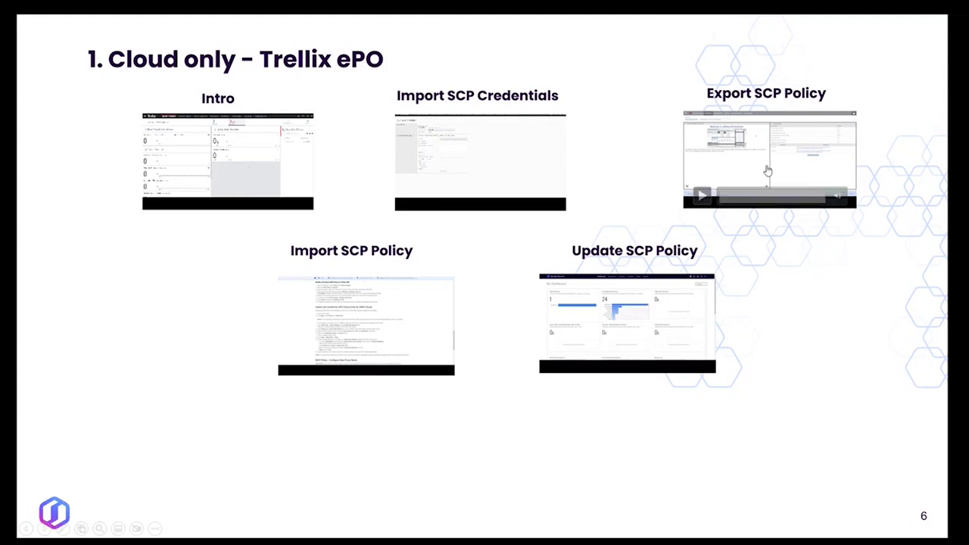
left_click(700, 195)
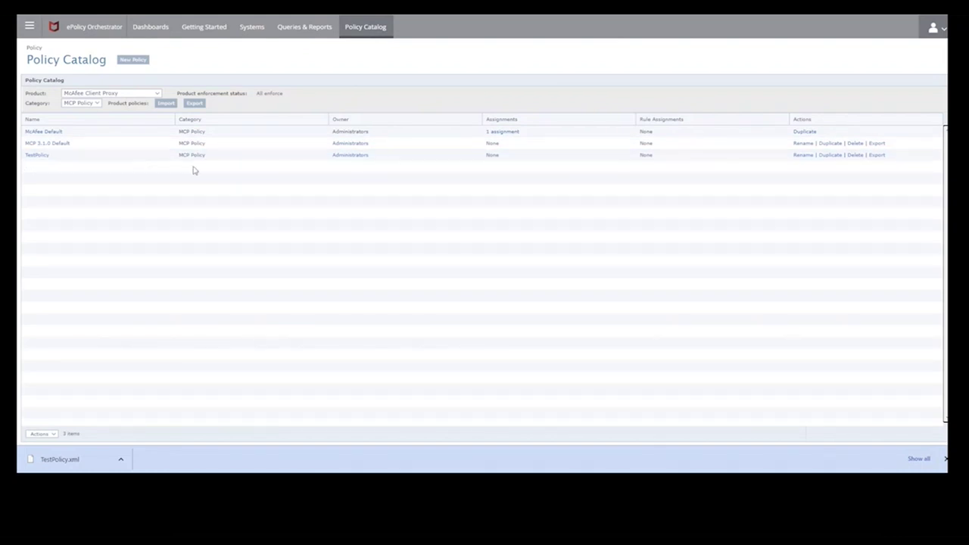
left_click(876, 155)
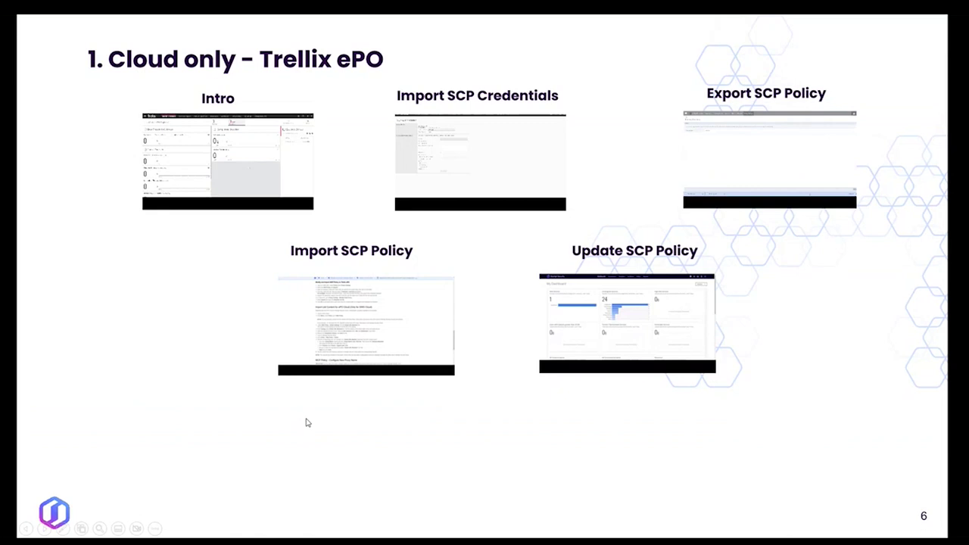
- Play the Import SCP Policy demo and export the test policy of McAfee Client Proxy from the Trellix Policy Catalog
mouse_move(284, 371)
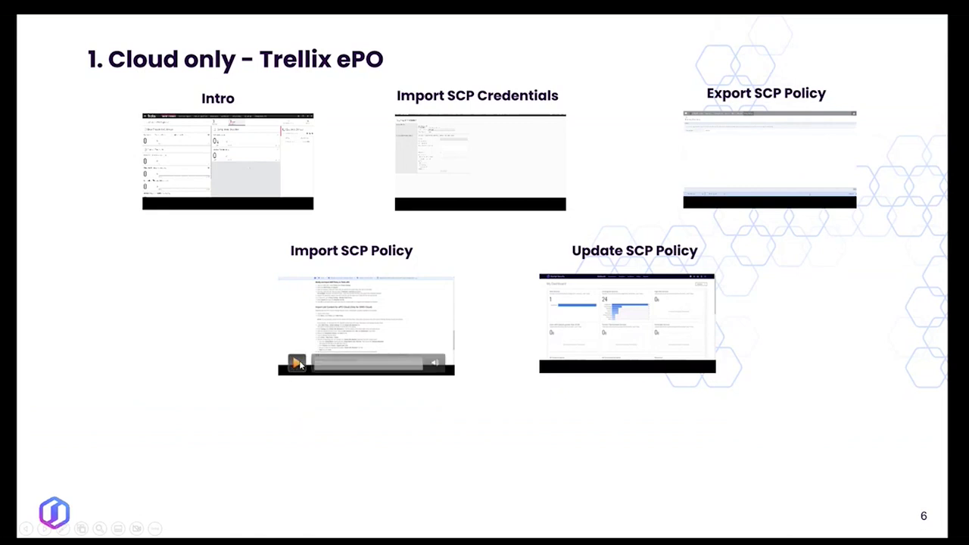
left_click(297, 363)
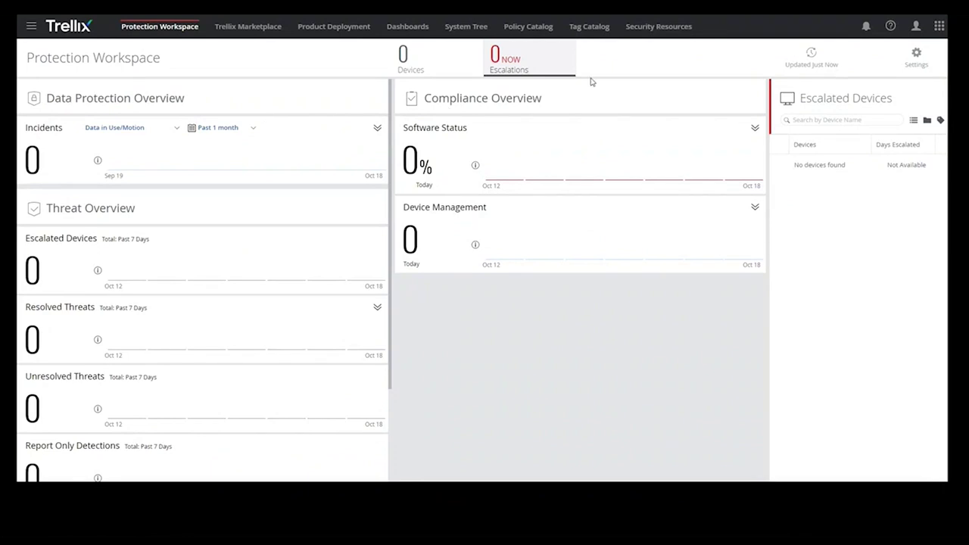
left_click(529, 29)
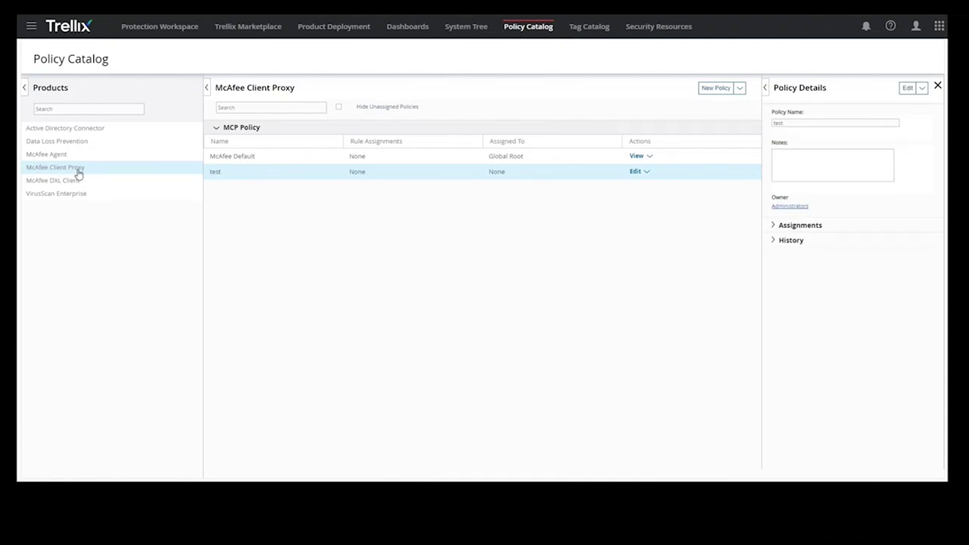
left_click(647, 173)
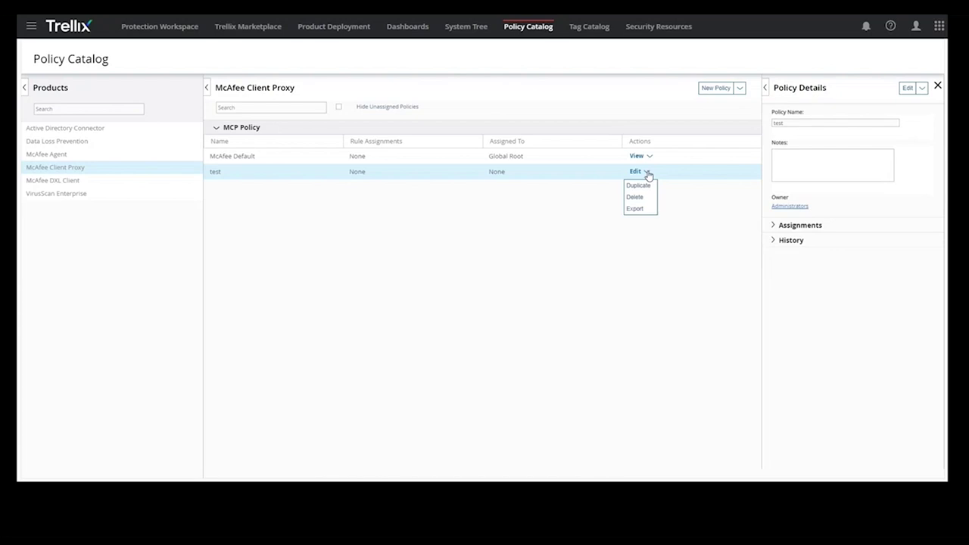
left_click(638, 212)
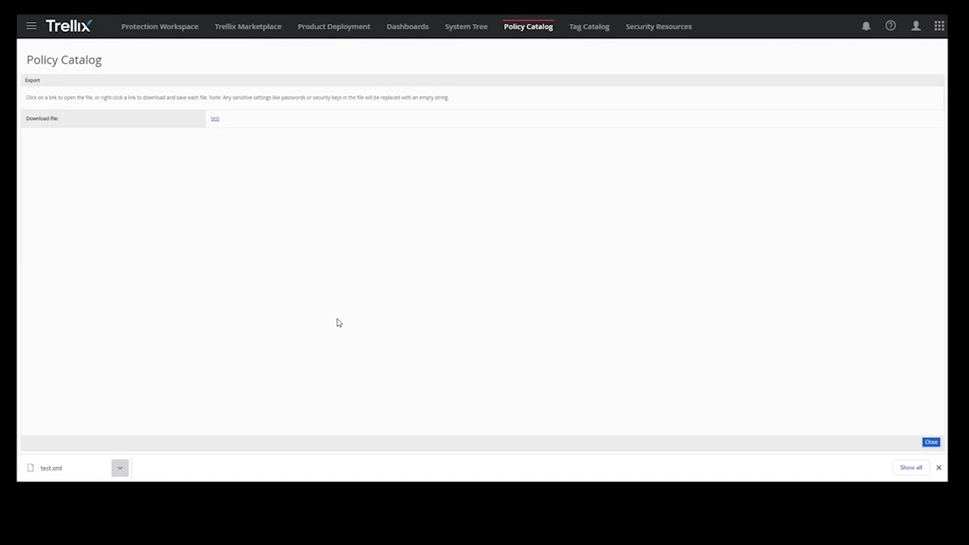
- Open the exported test.xml and TestPolicy.xml files in separate browser tabs for comparison
key("ctrl+t")
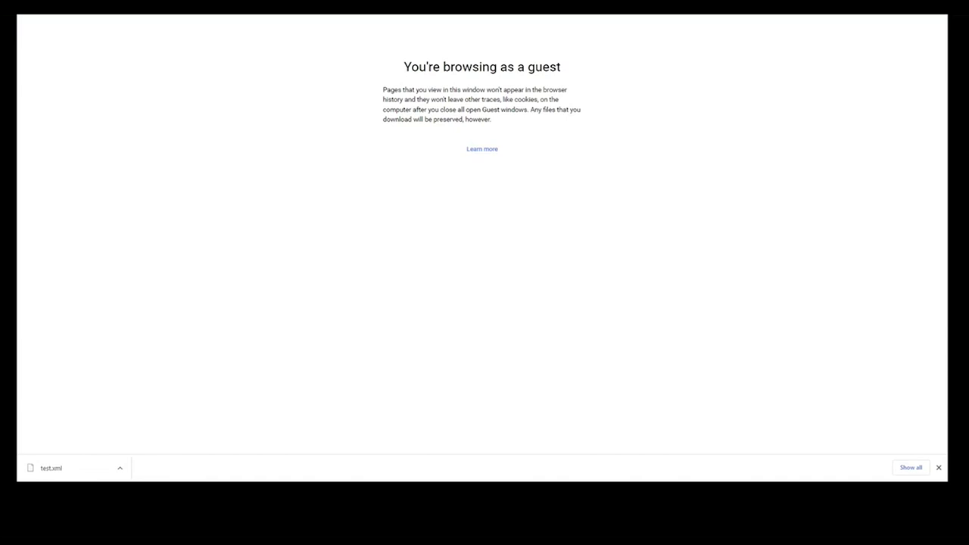
key("Return")
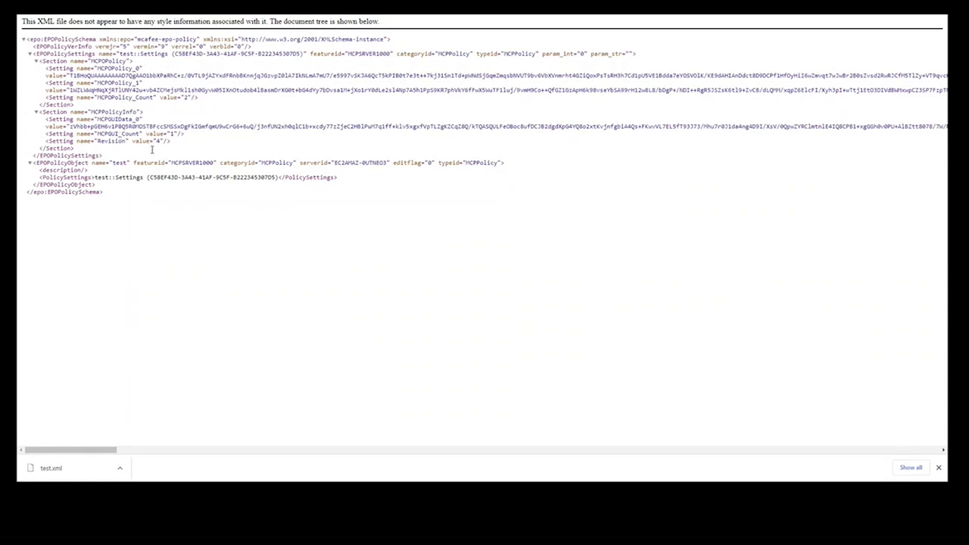
key("ctrl+t")
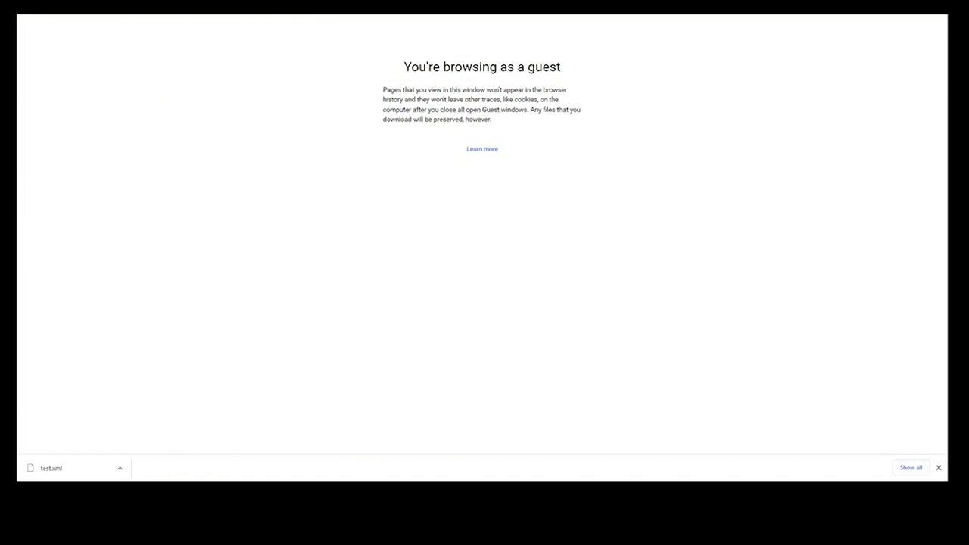
key("ctrl+w")
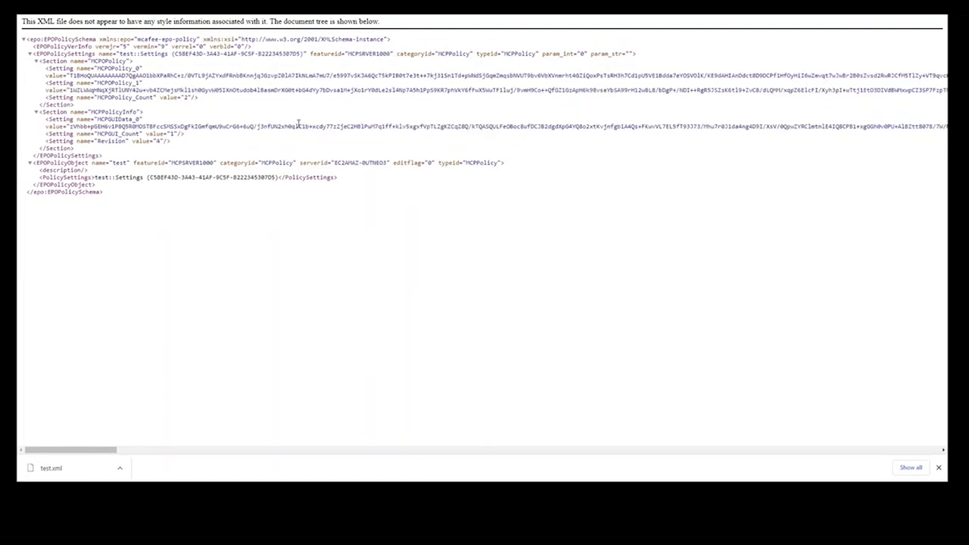
- Search both XML files for "featureid" and select the first featureid value in test.xml for reuse
key("ctrl+f")
type("featureid")
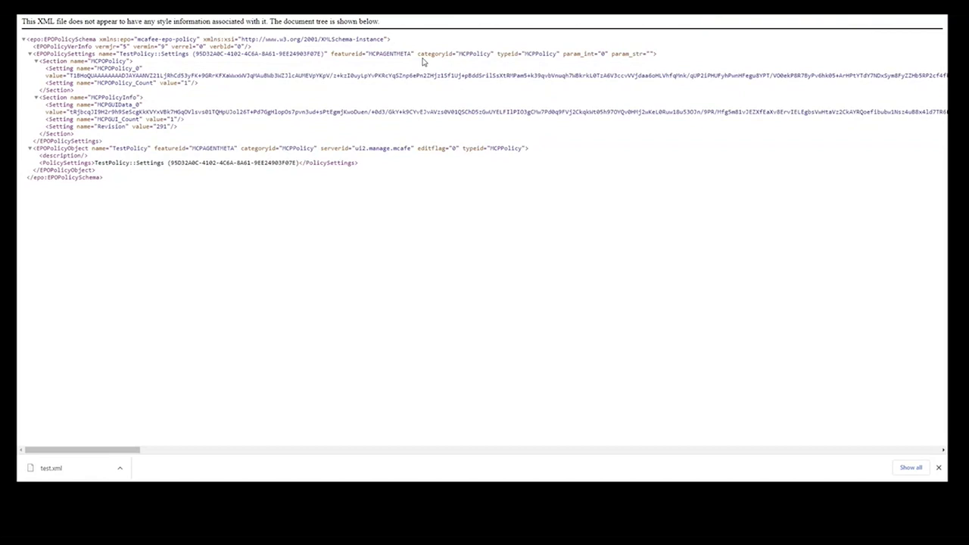
key("ctrl+f")
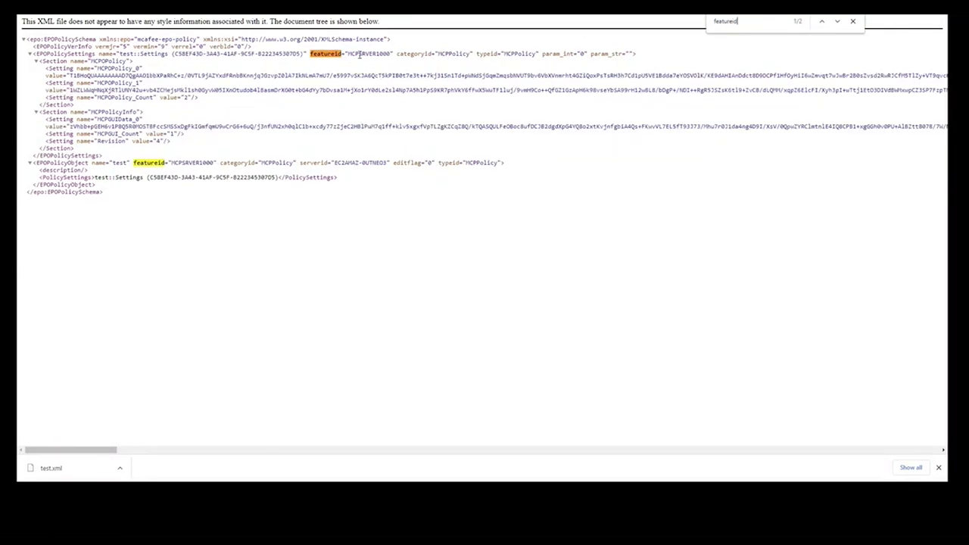
left_click_drag(347, 54, 390, 54)
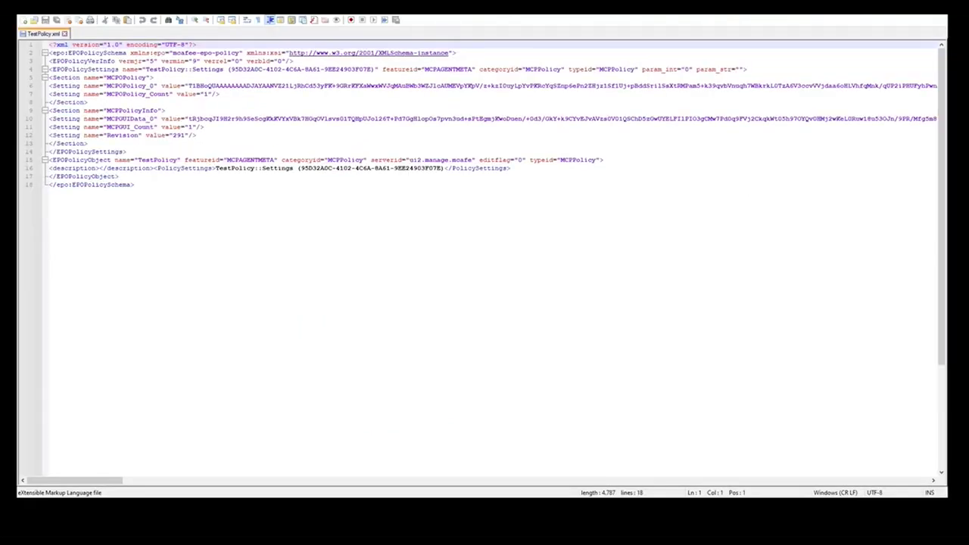
- Replace both featureid values in TestPolicy.xml with MCPSRVER1000 in the text editor and save the file
left_click_drag(227, 159, 275, 161)
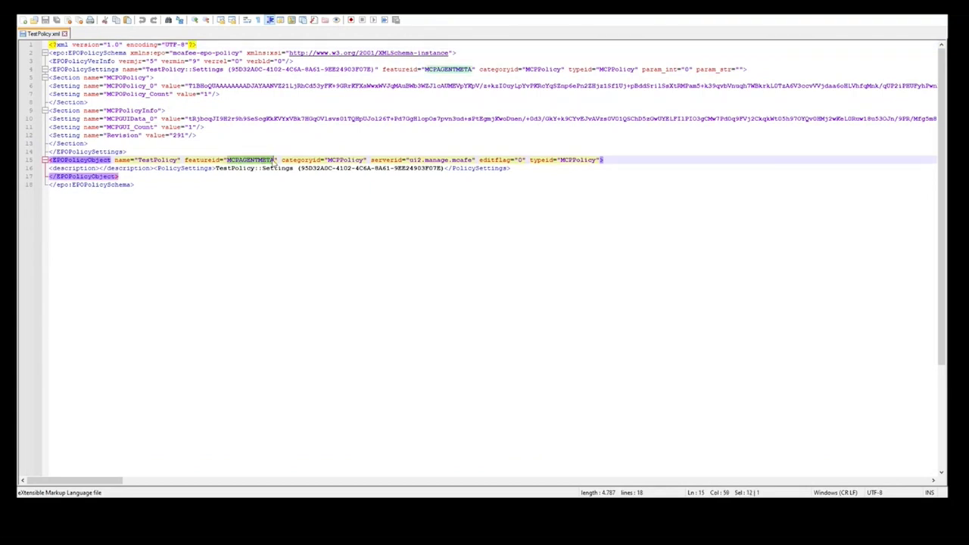
type("MCPSERVER1000")
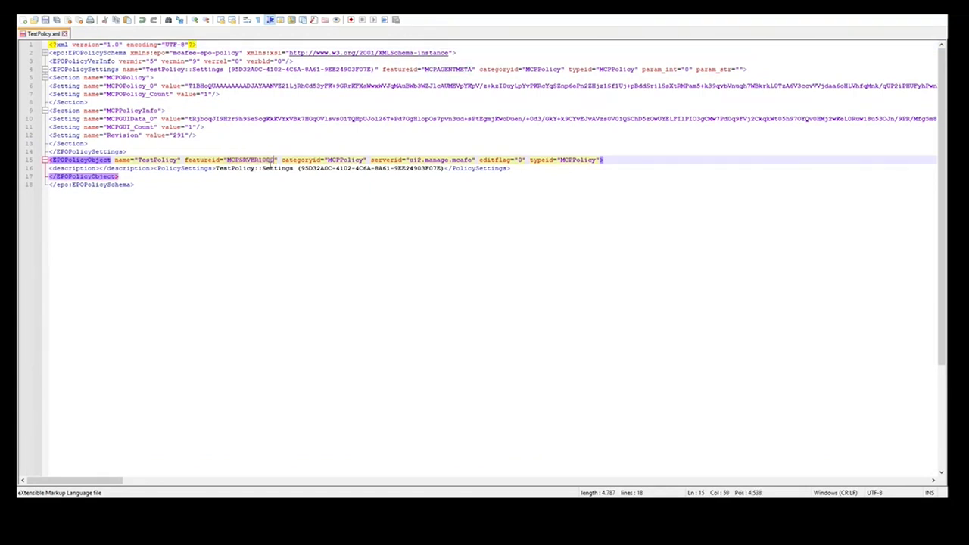
left_click_drag(426, 69, 474, 70)
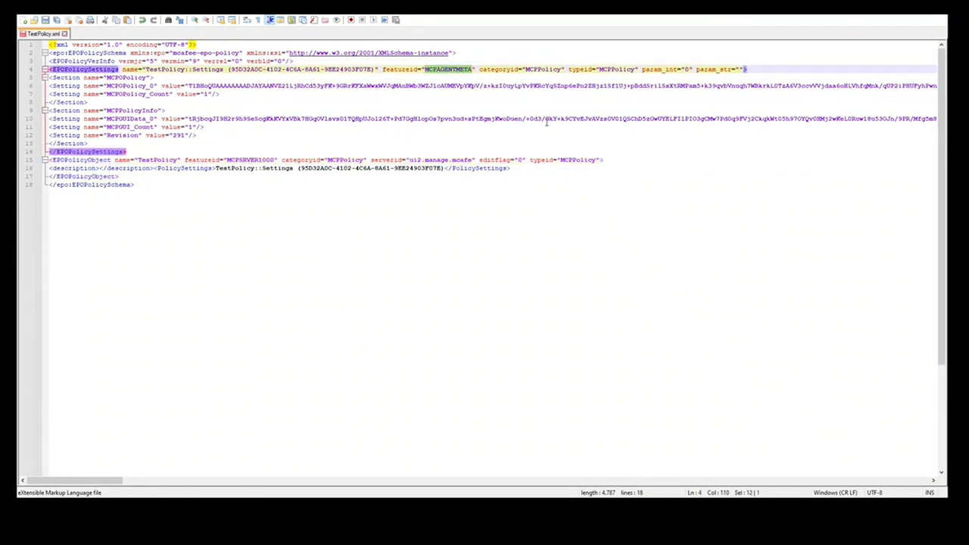
type("MCPSERVER1000")
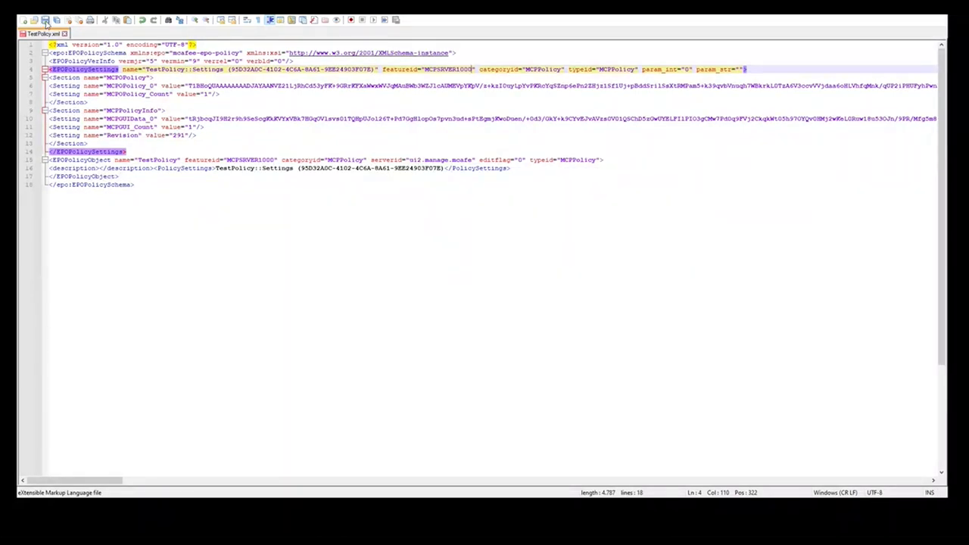
left_click(46, 21)
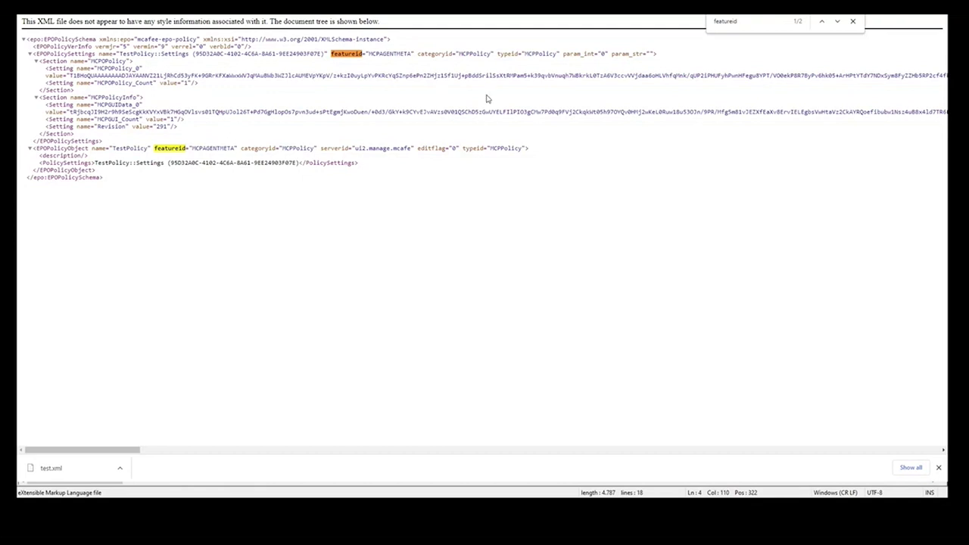
- Search both XML files for "serverid" and select the serverid value in test.xml
double_click(757, 23)
type("serverid")
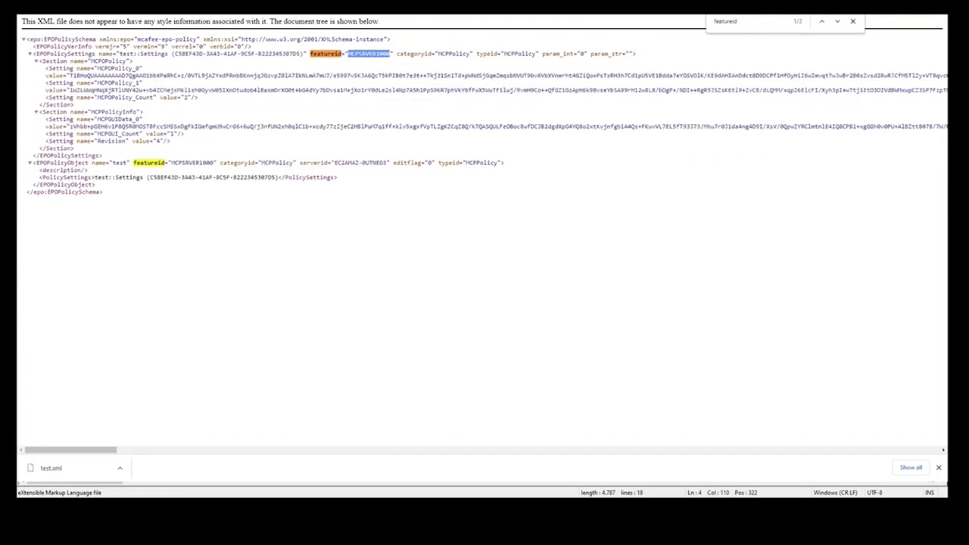
key("ctrl+f")
type("serverid")
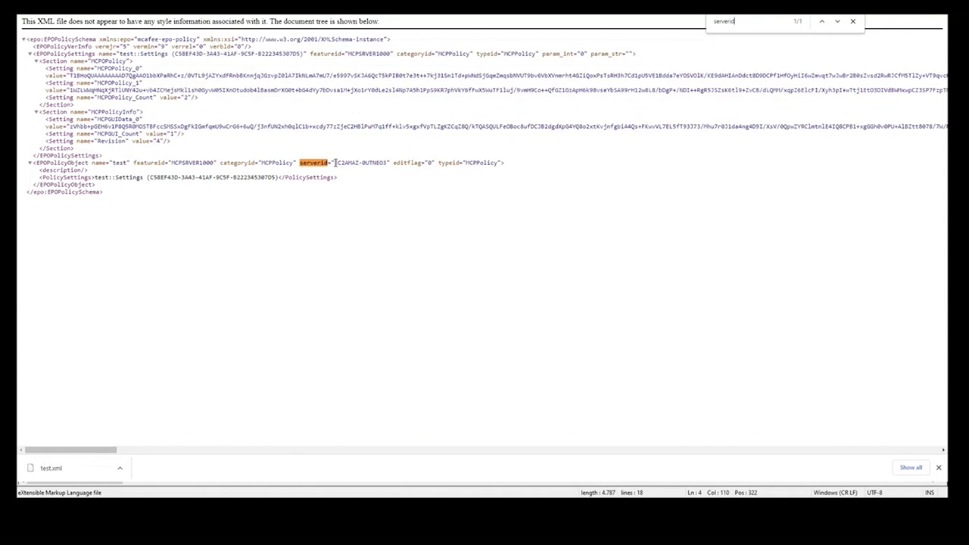
left_click_drag(335, 163, 386, 163)
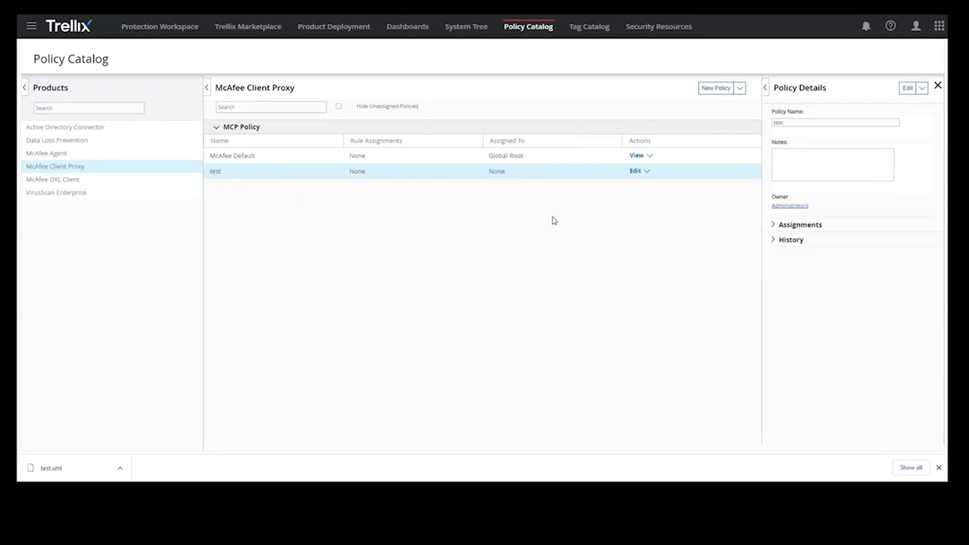
- Import the edited TestPolicy.xml into the McAfee Client Proxy policies of the Trellix Policy Catalog
left_click(741, 88)
left_click(719, 103)
left_click(391, 210)
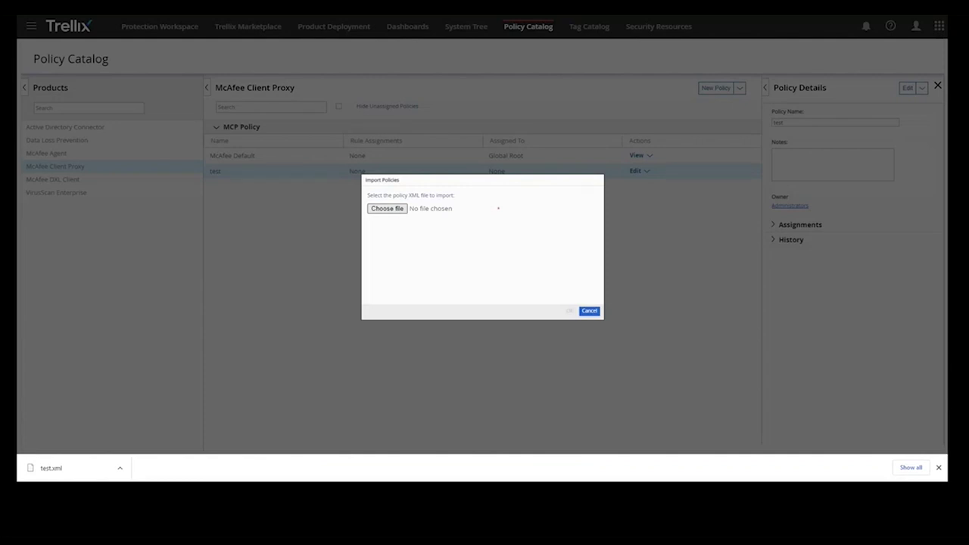
left_click(569, 311)
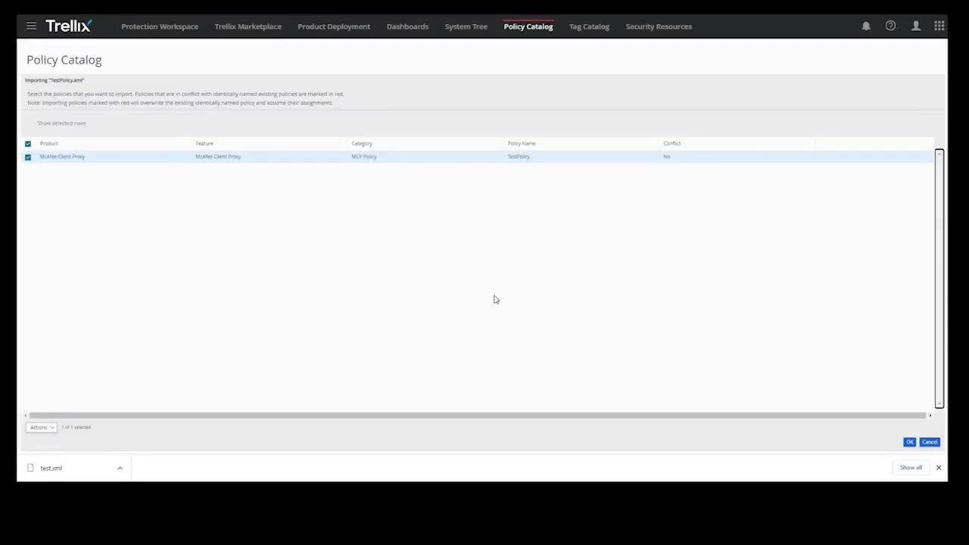
left_click(909, 444)
left_click(909, 445)
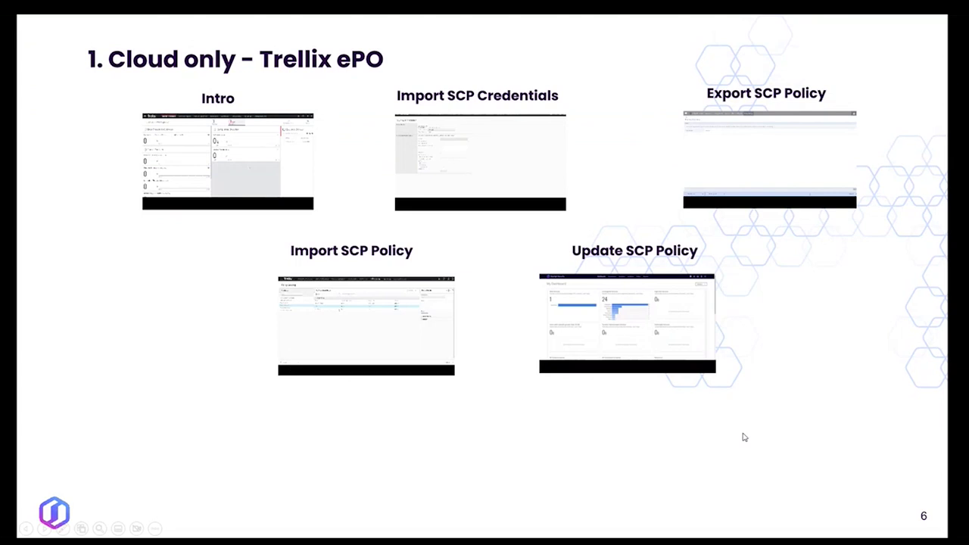
- Play the Update SCP Policy demo and export TestPolicy's McAfee Client Proxy Policy Client File from the ePolicy Orchestrator Policy Catalog
left_click(557, 361)
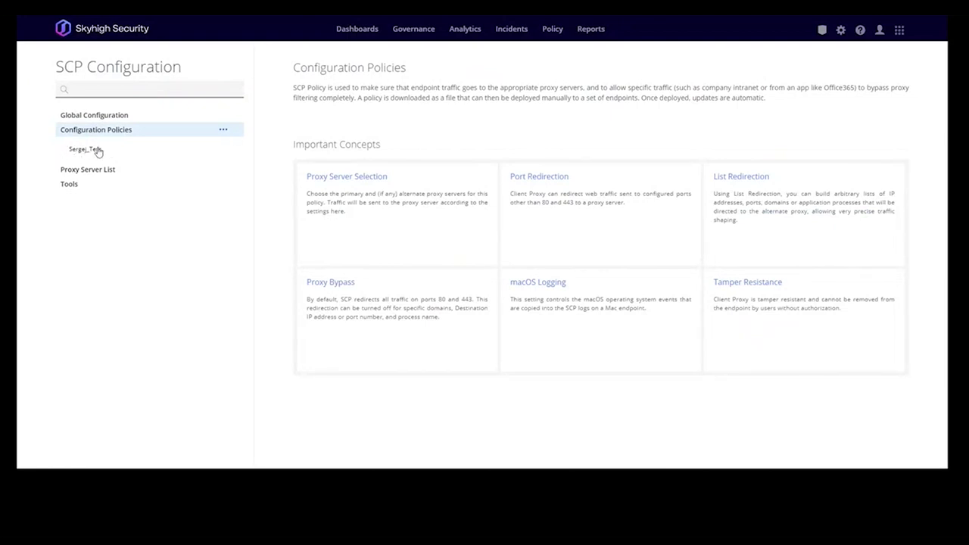
left_click(224, 131)
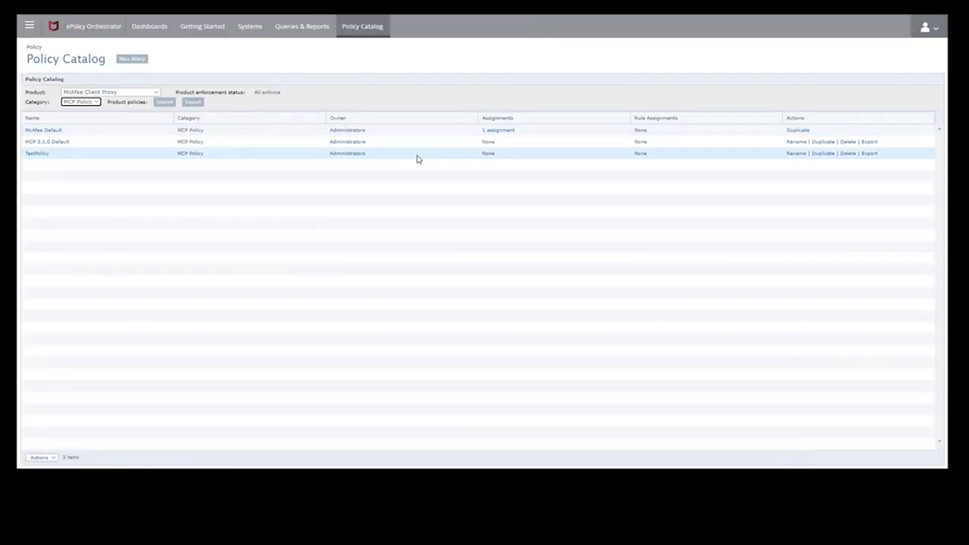
left_click(42, 157)
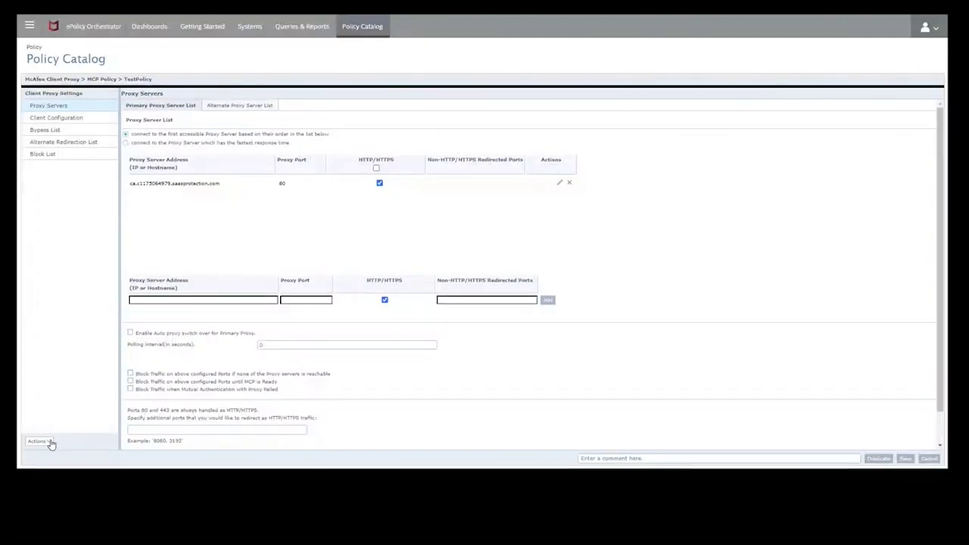
left_click(48, 442)
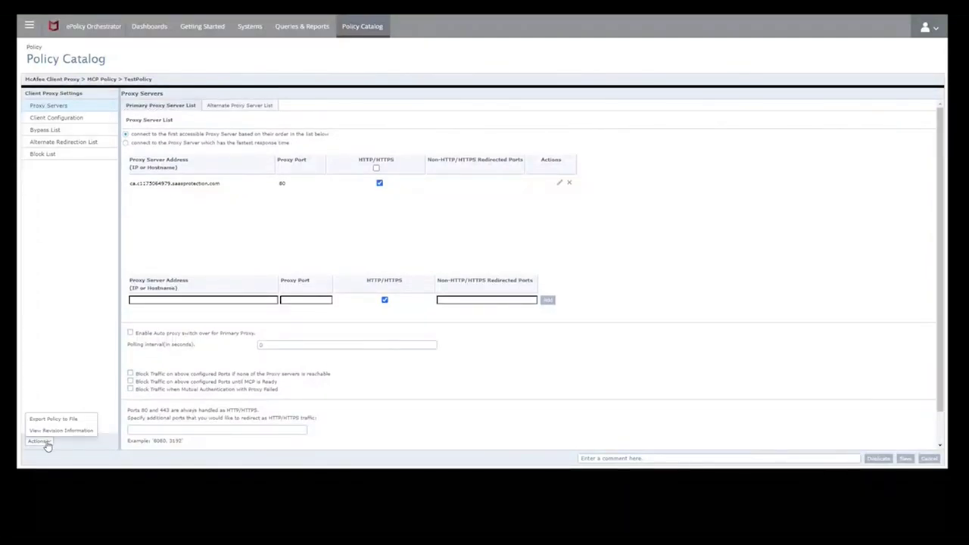
left_click(68, 421)
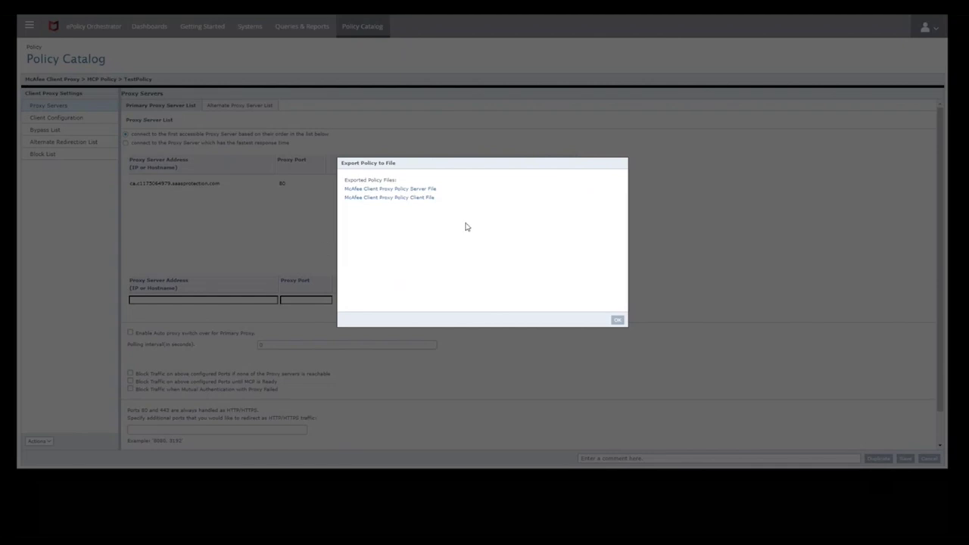
left_click(421, 199)
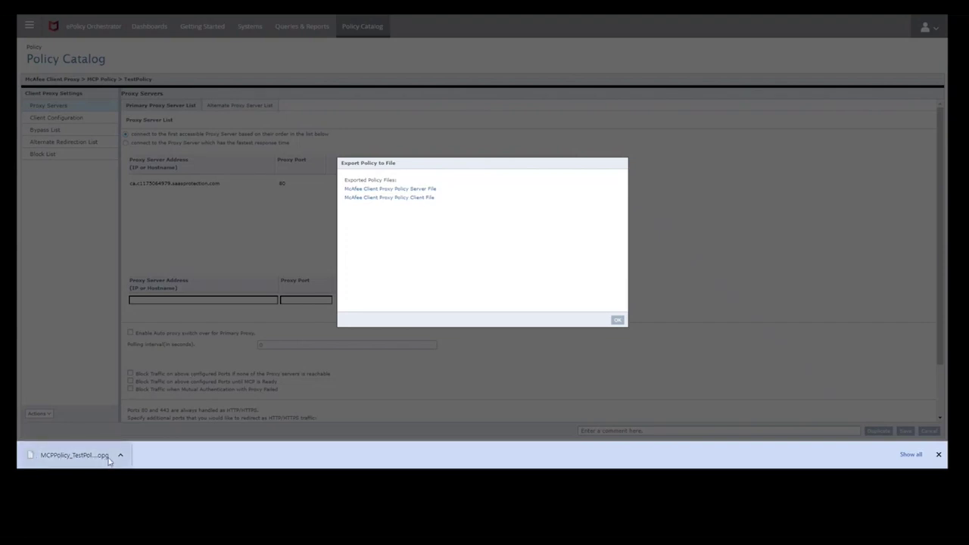
left_click(938, 454)
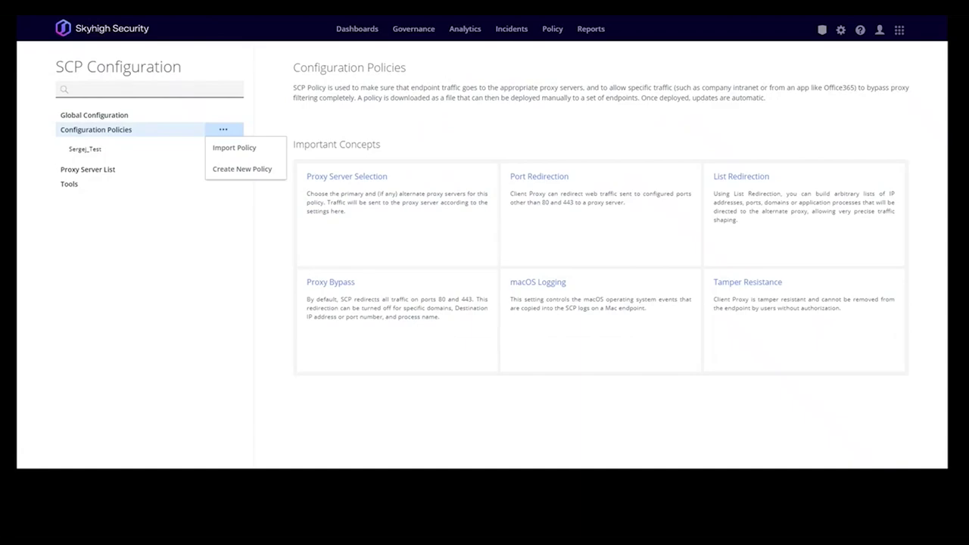
- Import the exported TestPolicy file into Skyhigh's SCP Configuration Policies and open the Proxy Server List
left_click(256, 148)
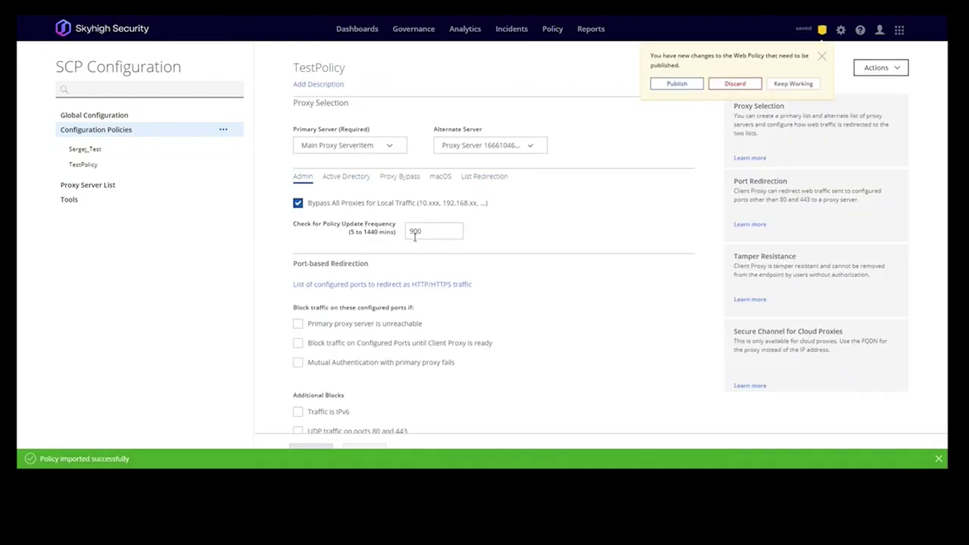
left_click(101, 187)
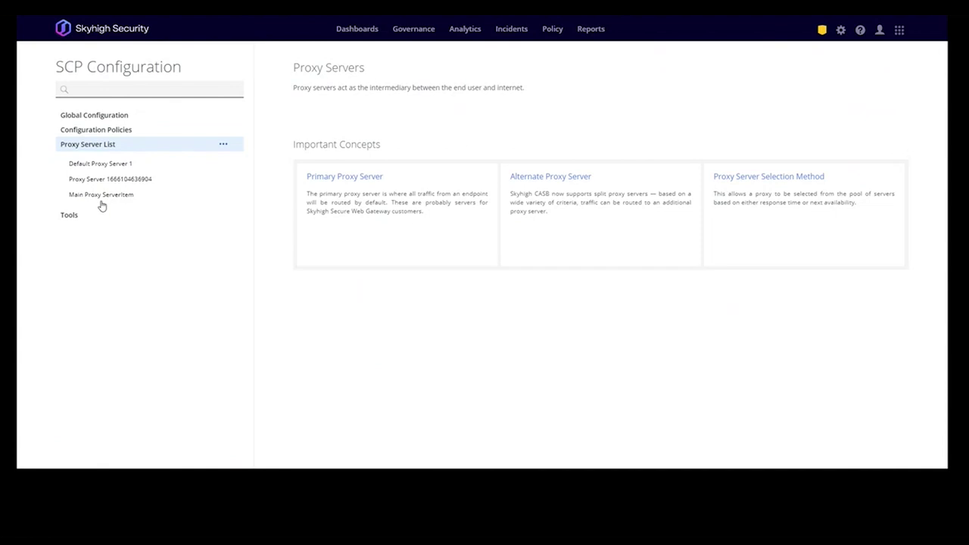
- Open TestPolicy in the Configuration Policies and review its available primary and alternate proxy server choices
left_click(97, 132)
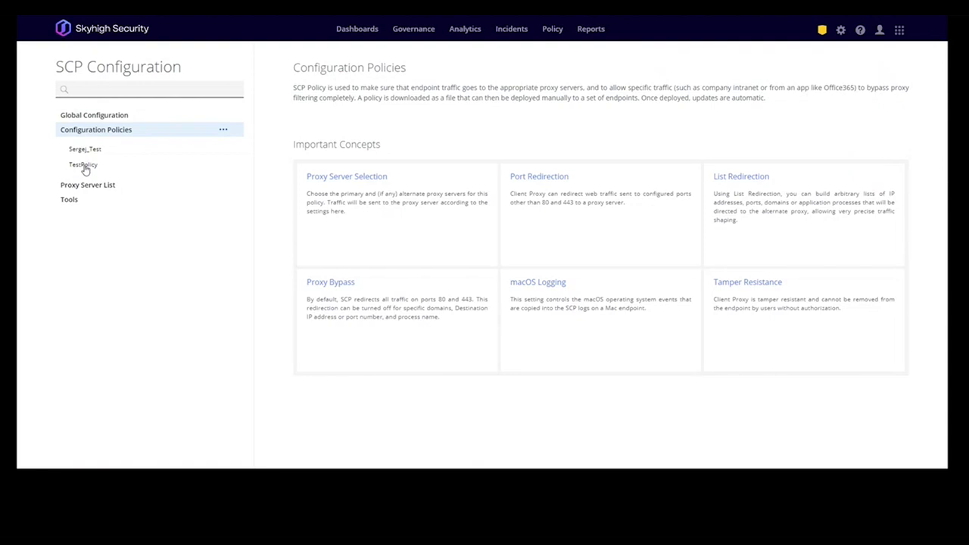
left_click(84, 165)
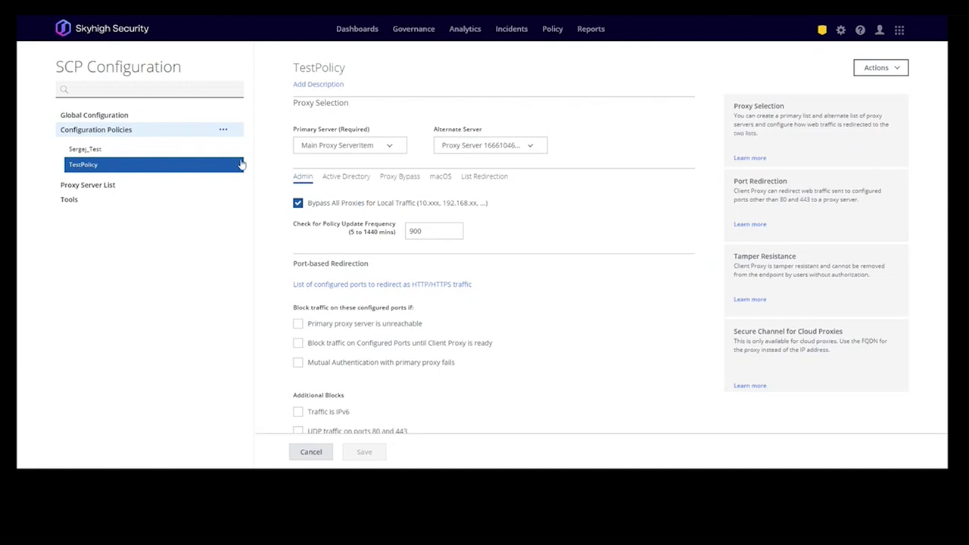
left_click(374, 146)
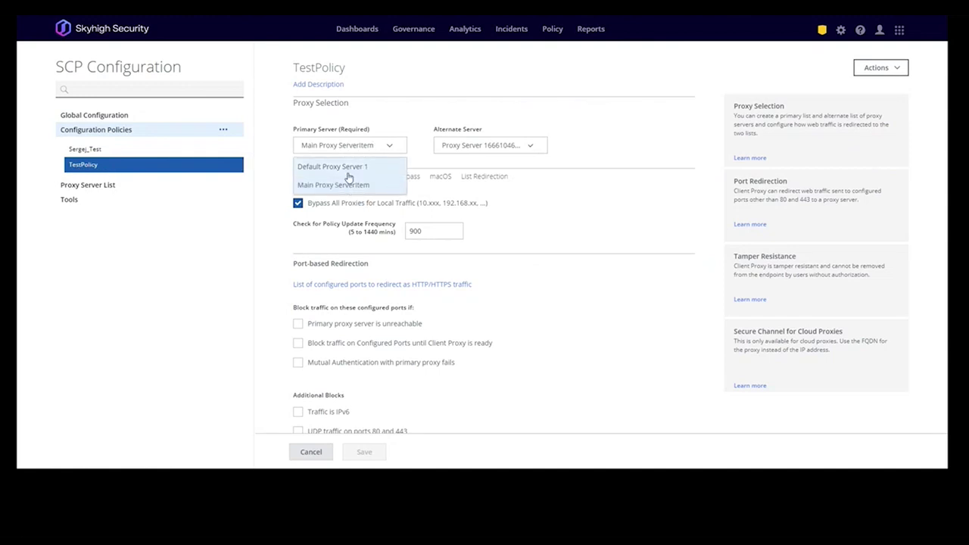
left_click(484, 146)
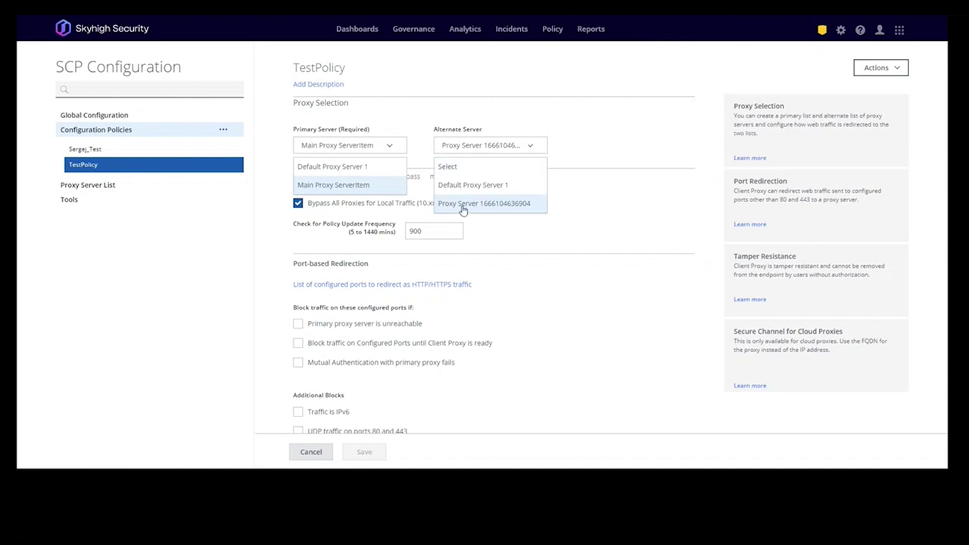
- Change the hostname domain of TestPolicy's alternate proxy server from the McAfee one to skyhigh.cloud, and save and publish the change
left_click(104, 185)
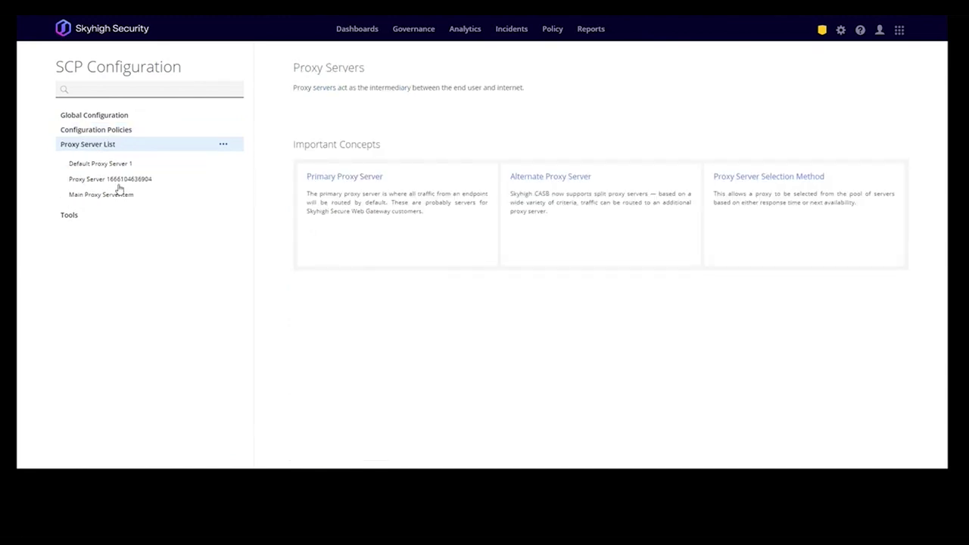
left_click(97, 181)
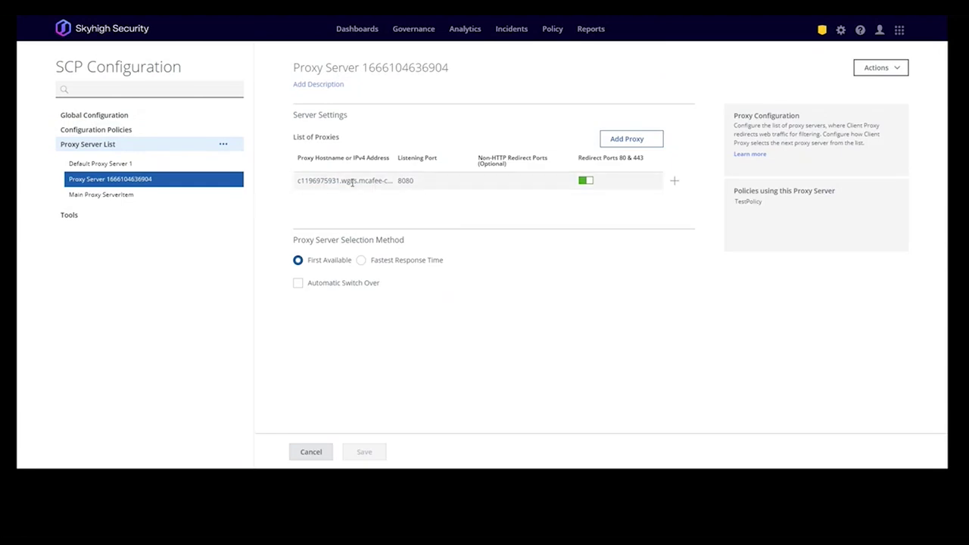
left_click_drag(356, 180, 389, 182)
left_click(393, 180)
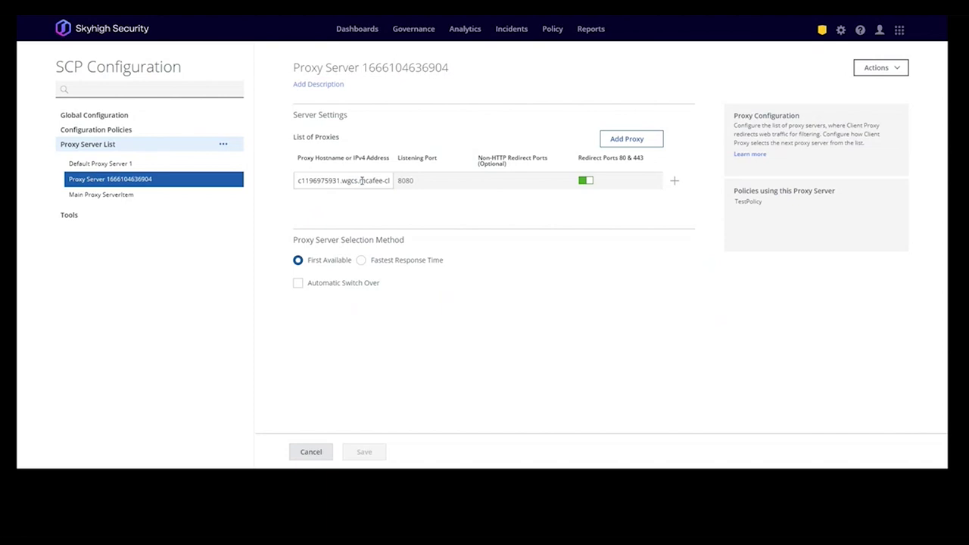
left_click_drag(363, 180, 405, 181)
type("skyhigh.co")
type("oud")
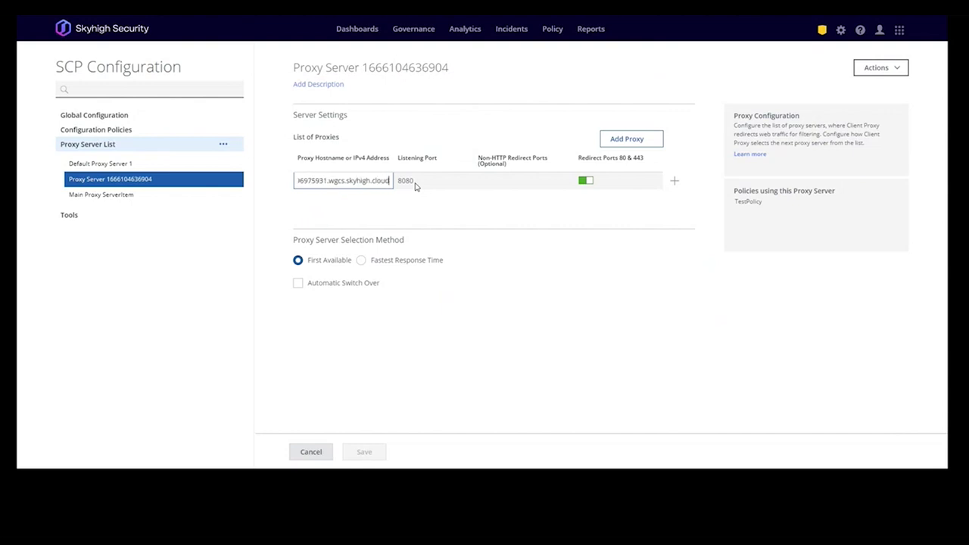
left_click(415, 186)
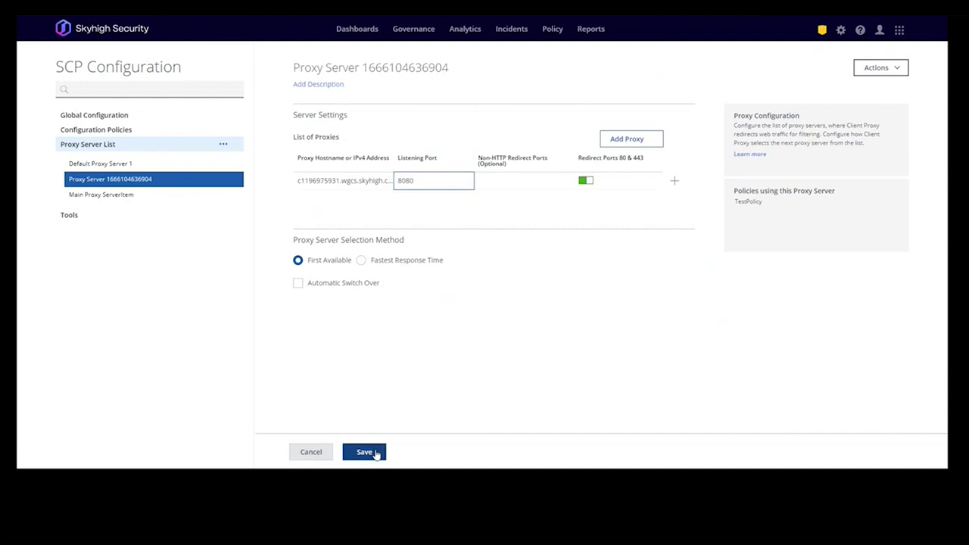
left_click(375, 453)
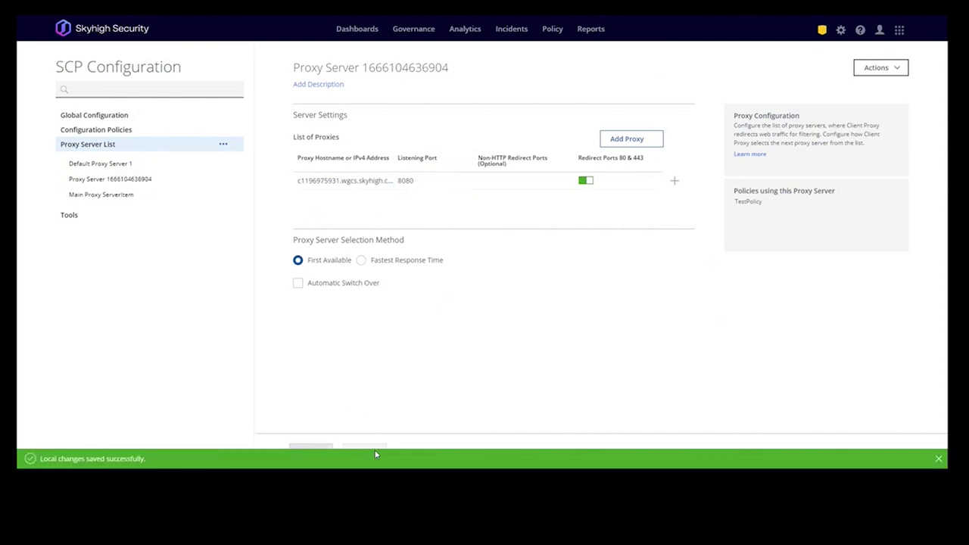
left_click(821, 30)
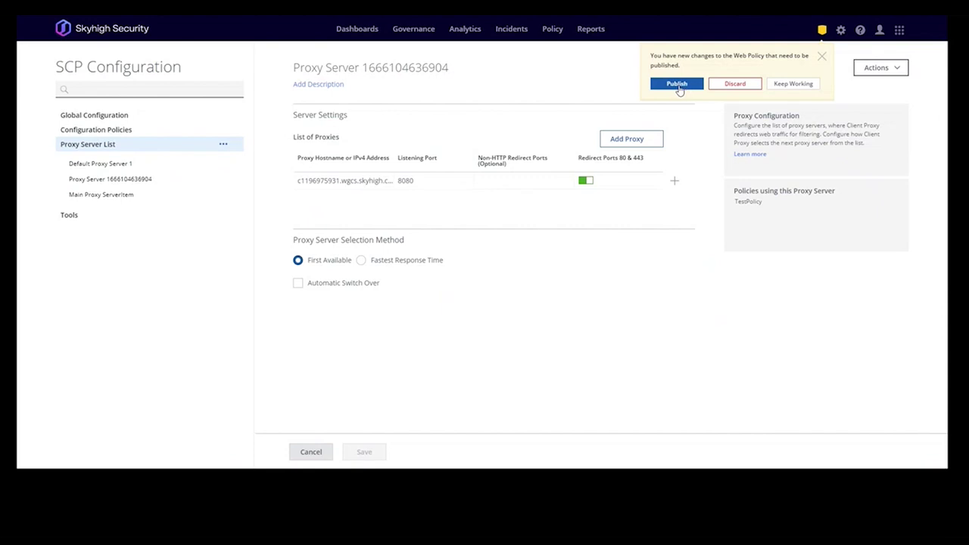
left_click(671, 86)
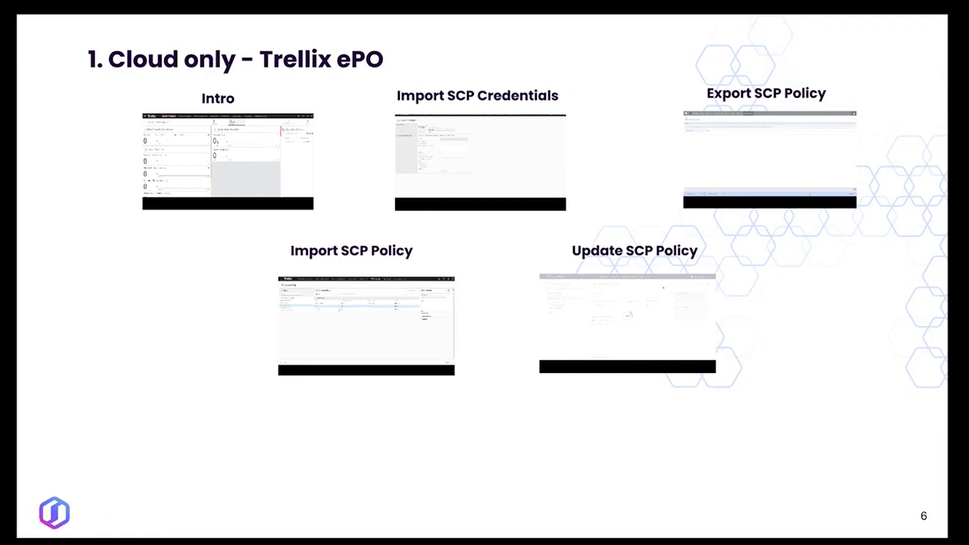
- Advance to the Hybrid slide and play its Intro and SCP configuration demos
left_click(872, 389)
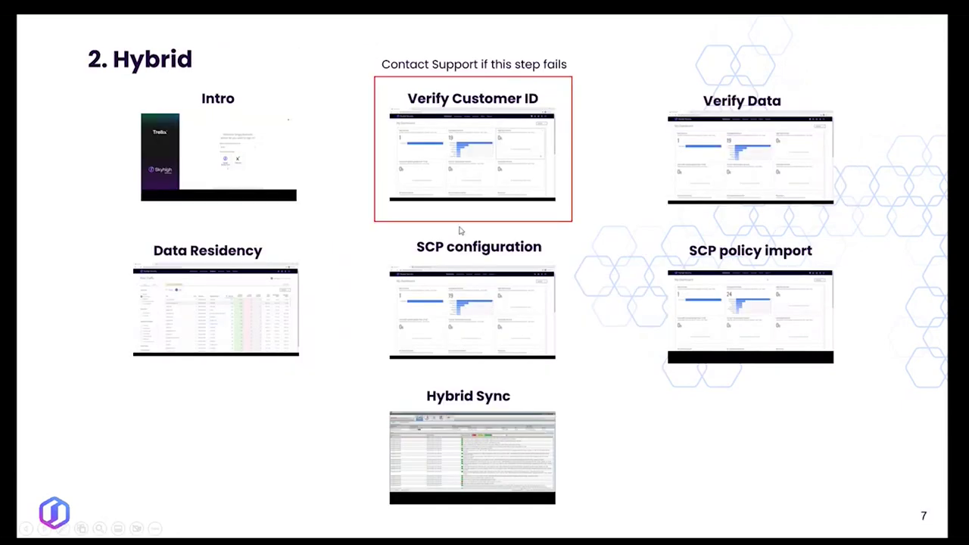
left_click(159, 190)
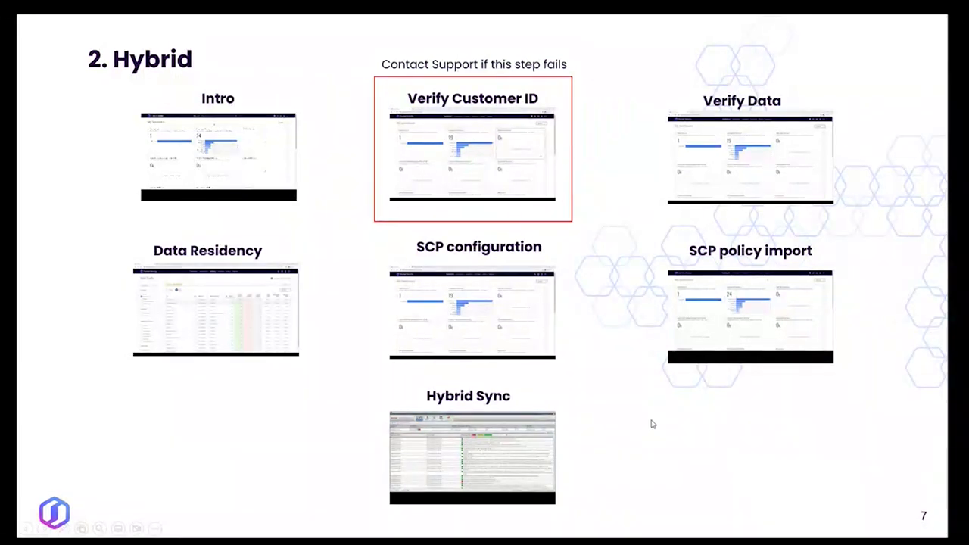
mouse_move(409, 349)
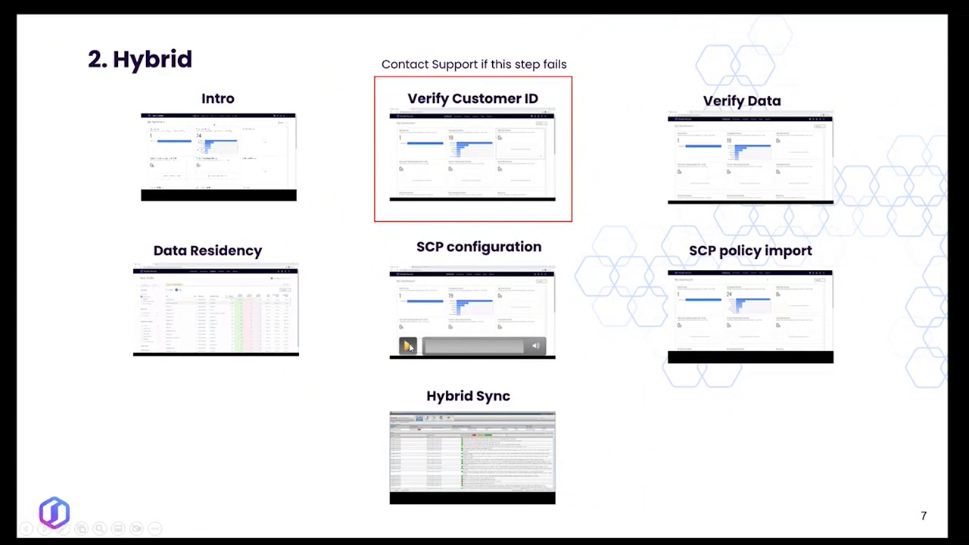
left_click(408, 347)
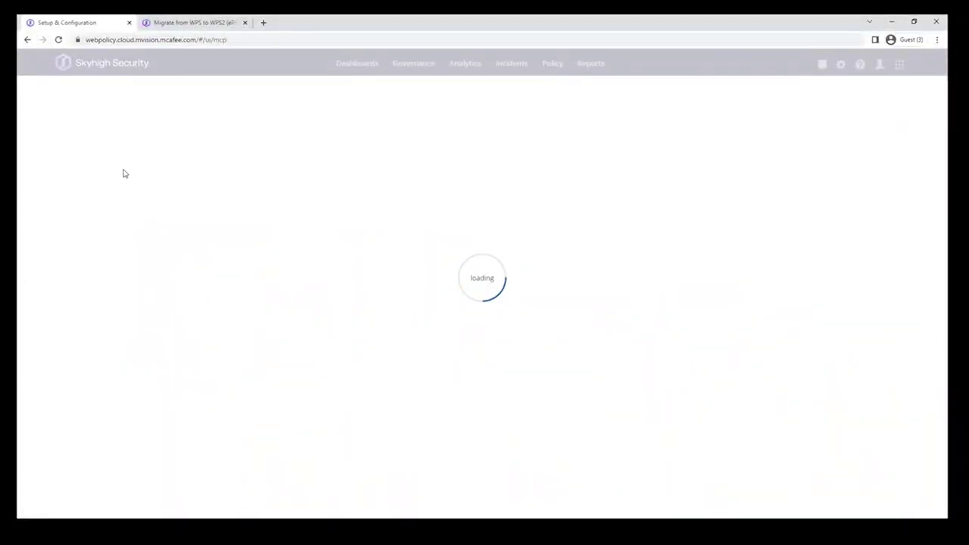
- Export the tenant credentials from Skyhigh's Tenant Authentication settings in the Global Configuration
left_click(110, 151)
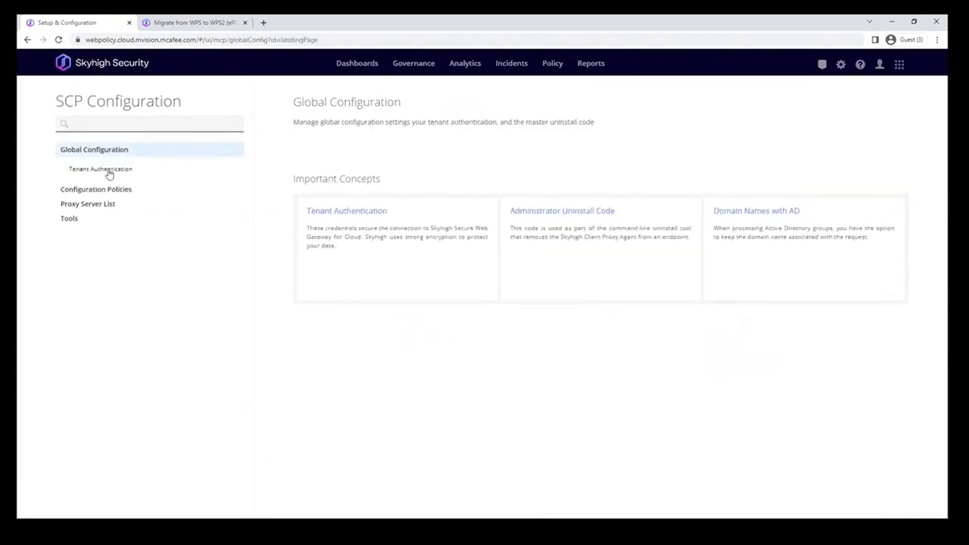
left_click(109, 171)
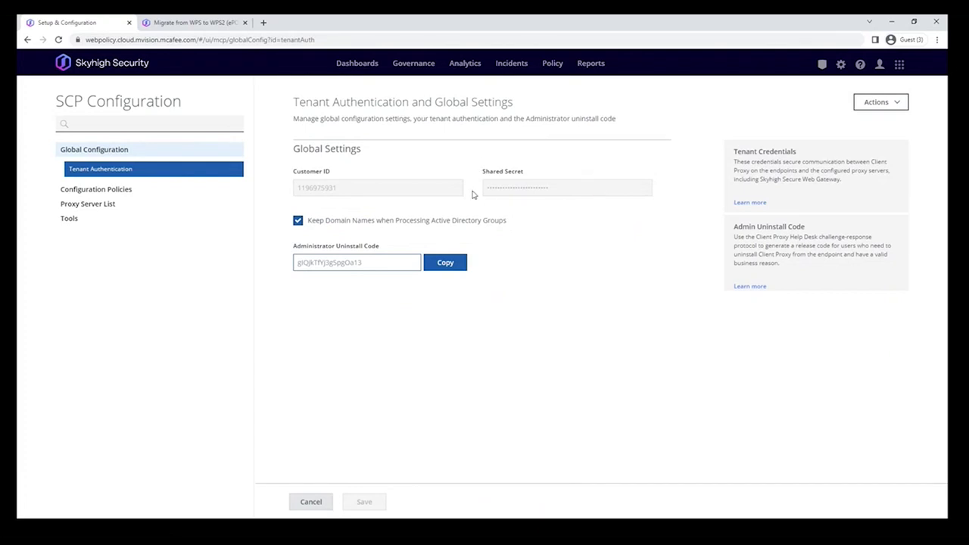
left_click(891, 111)
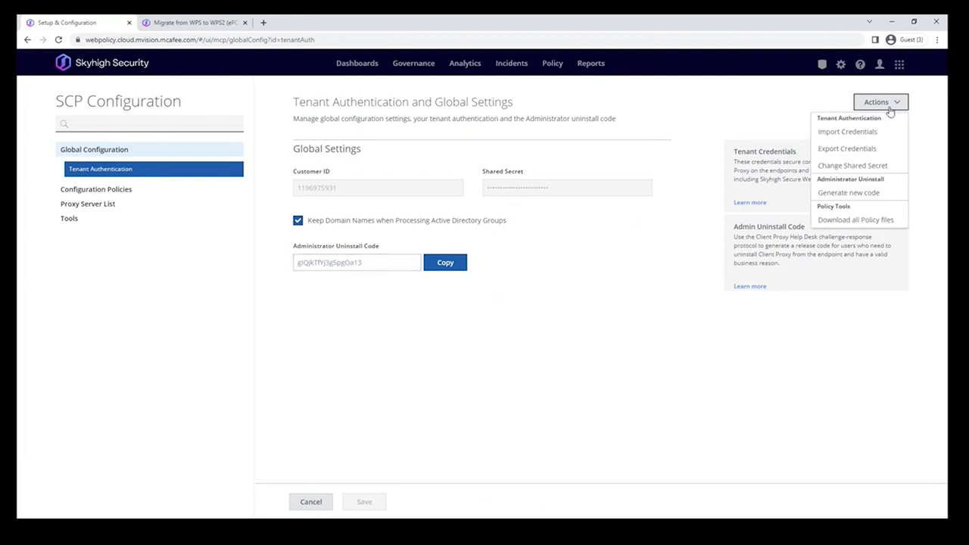
left_click(859, 150)
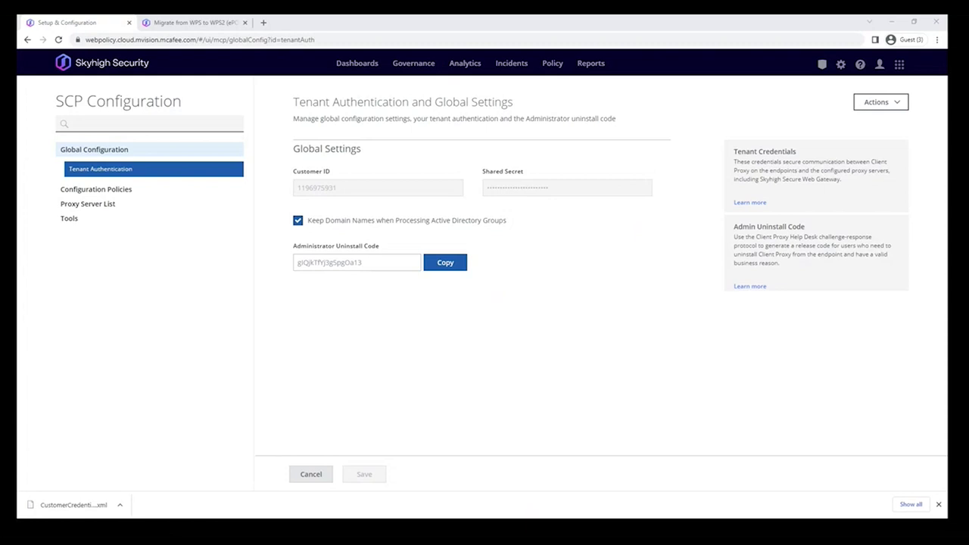
- Switch to ePolicy Orchestrator and export the customer credentials from the Client Configuration of the McAfee Client Proxy policy TestPolicy
key("ctrl+t")
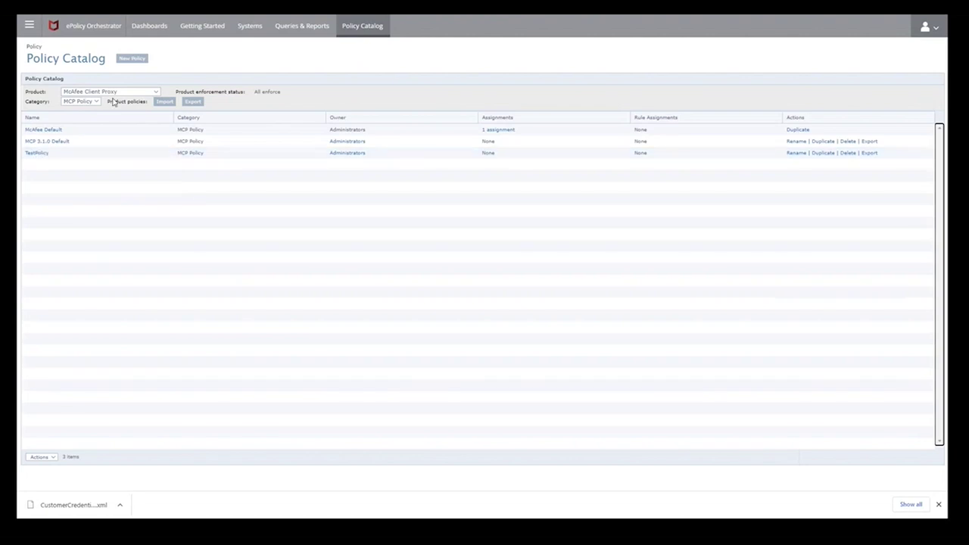
left_click(76, 92)
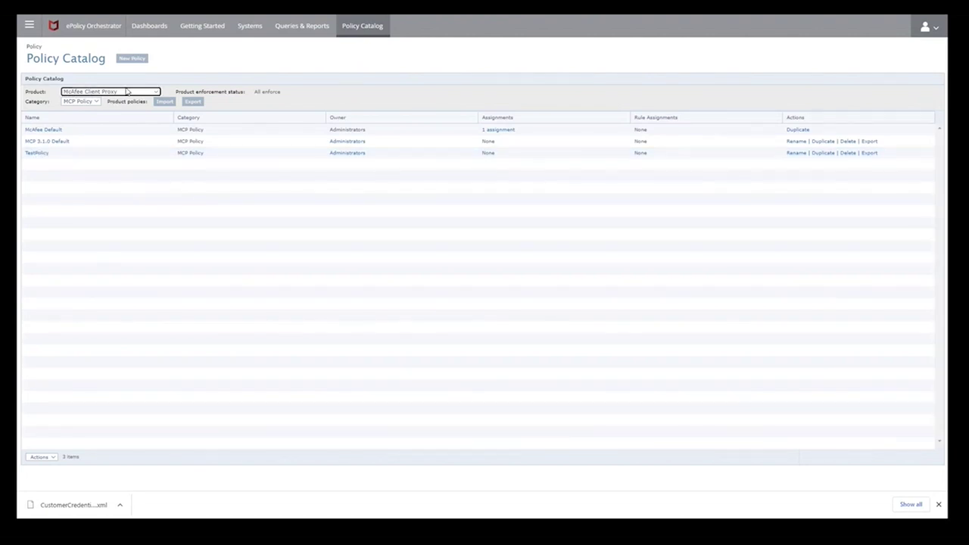
left_click(54, 198)
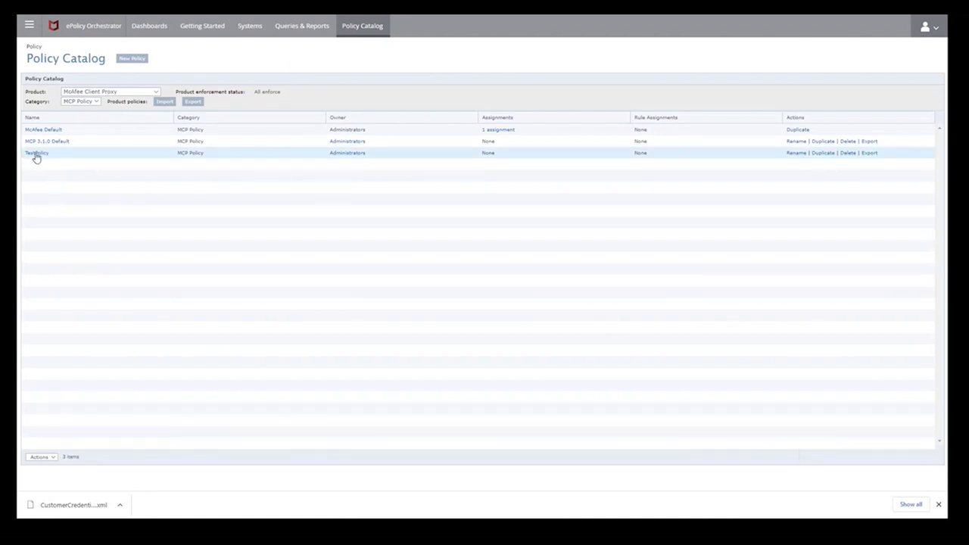
left_click(36, 156)
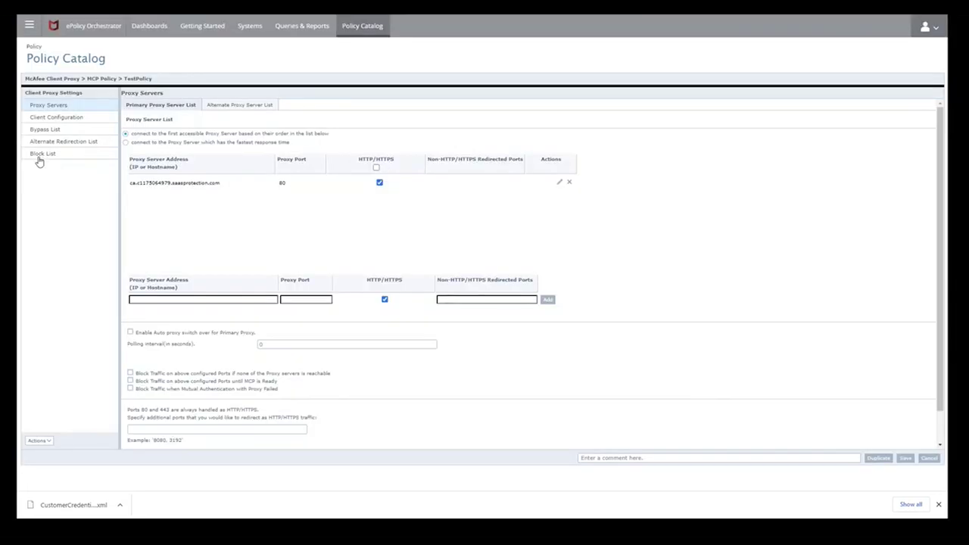
left_click(41, 119)
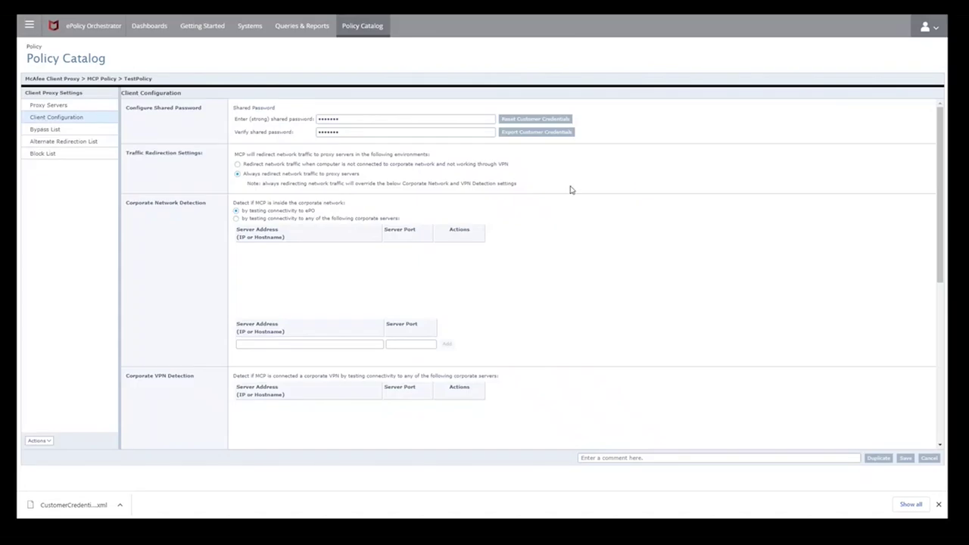
left_click(558, 135)
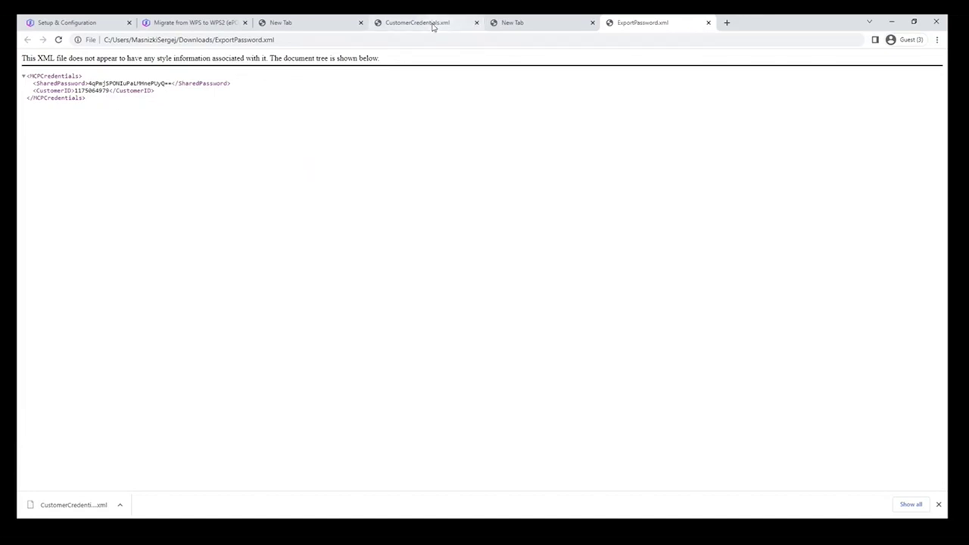
- Close the empty browser tabs and compare the CustomerID entries in CustomerCredentials.xml and ExportPassword.xml
left_click(361, 22)
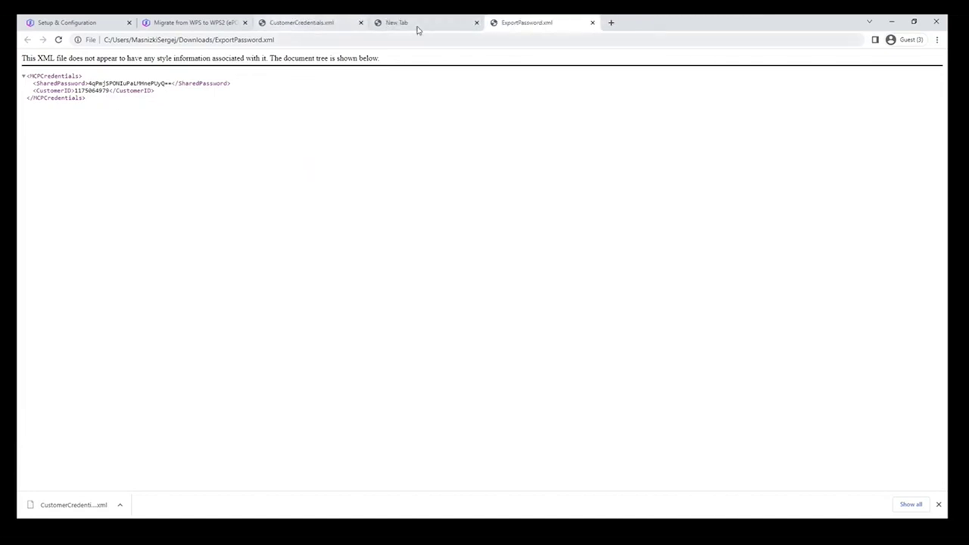
left_click(479, 22)
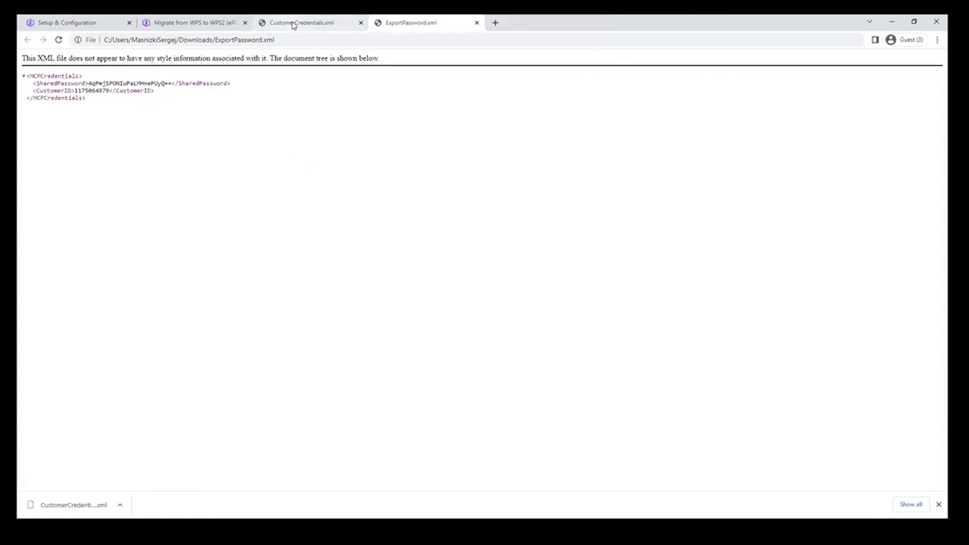
left_click(293, 27)
left_click_drag(41, 75, 173, 112)
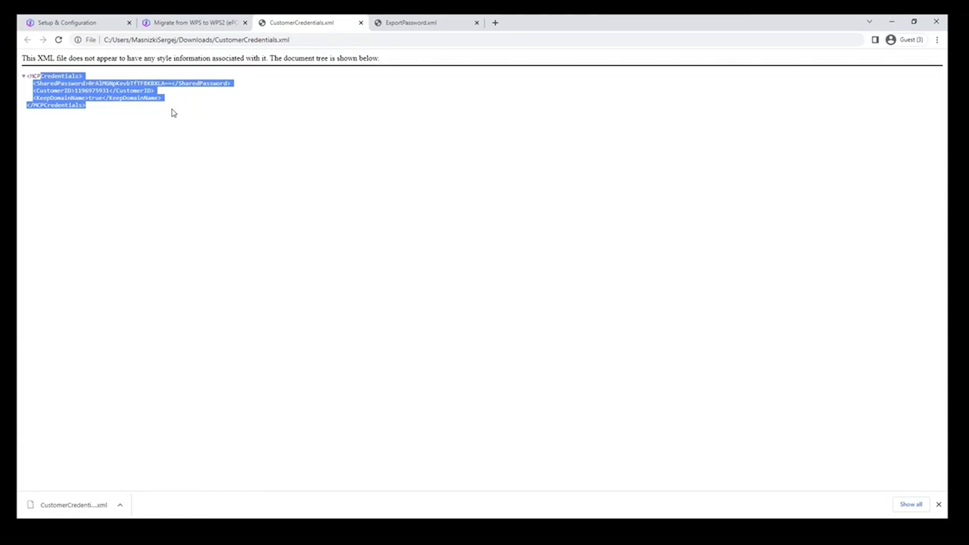
left_click(420, 29)
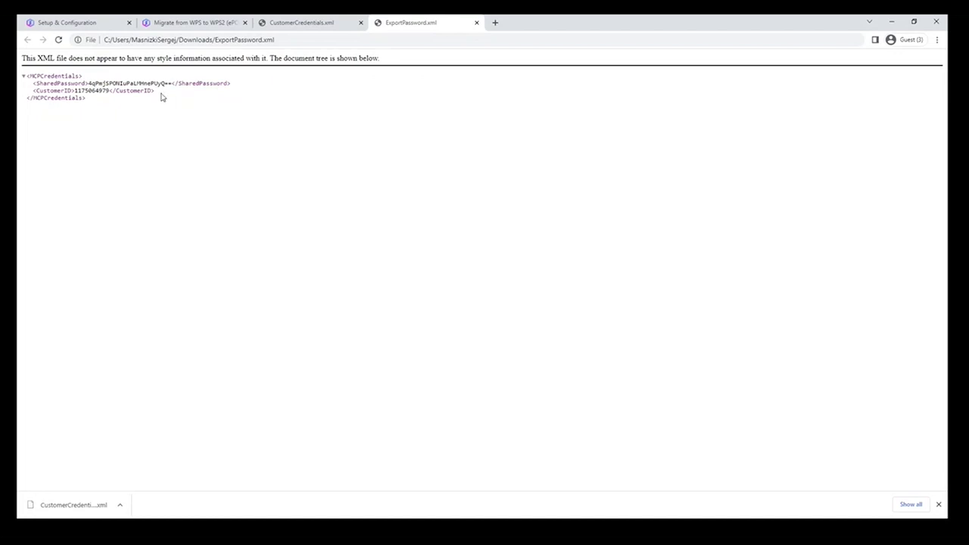
left_click_drag(158, 94, 32, 91)
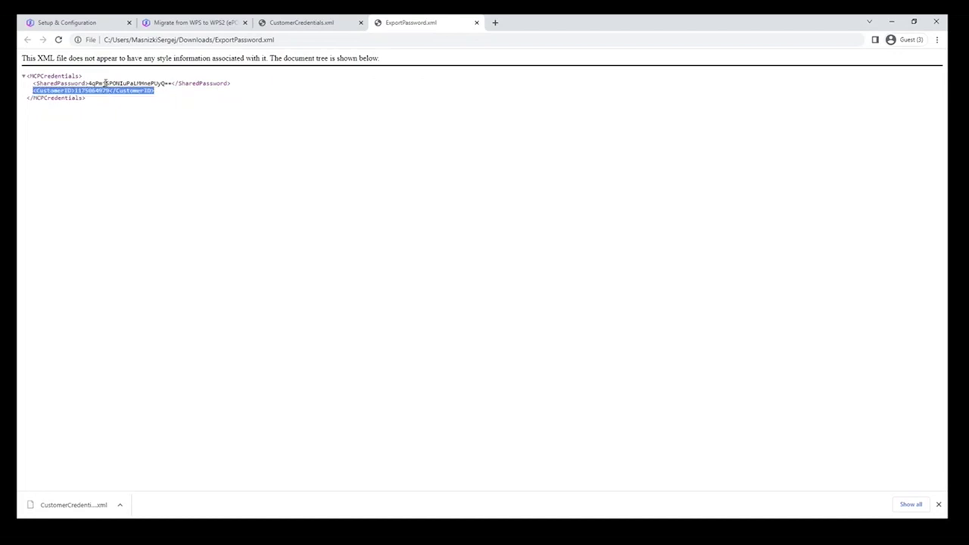
left_click(303, 23)
left_click(33, 91)
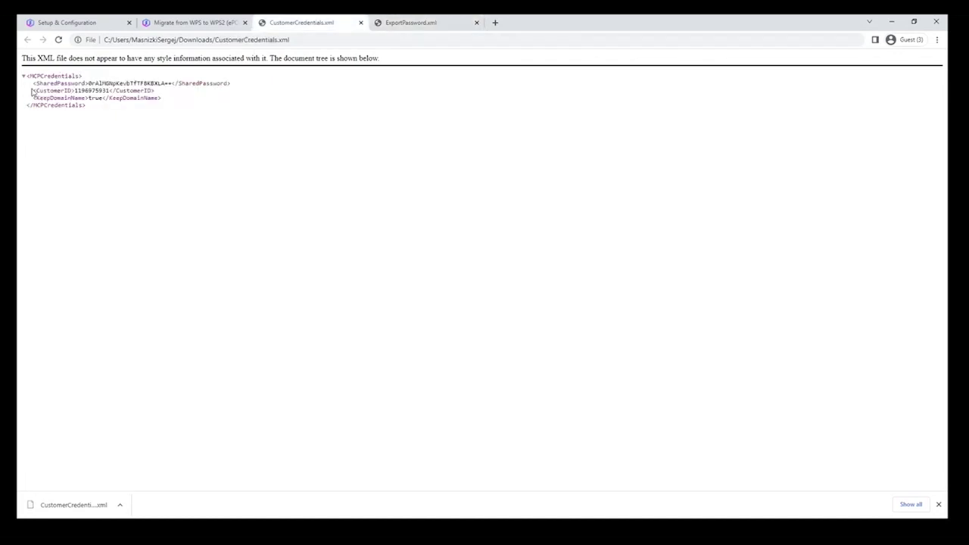
left_click_drag(33, 91, 162, 95)
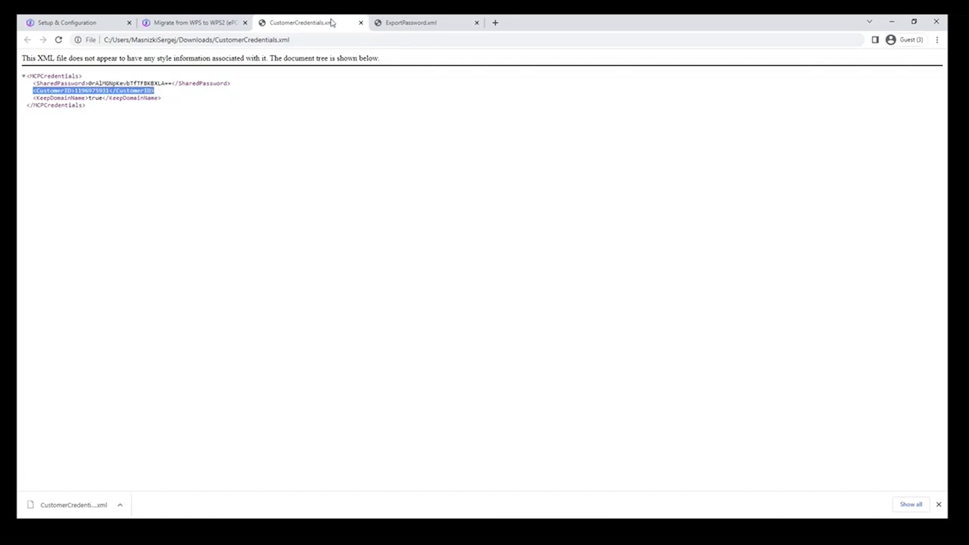
left_click(413, 25)
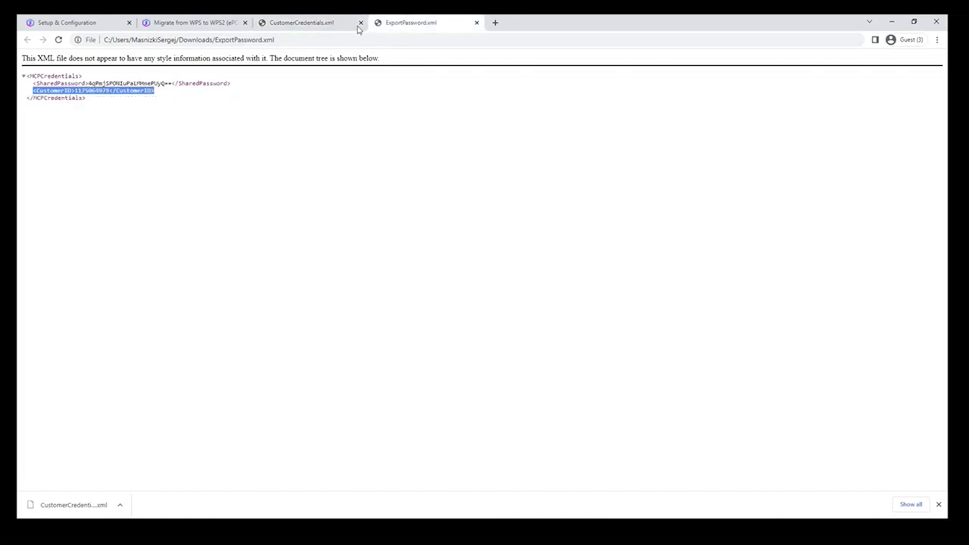
left_click(319, 27)
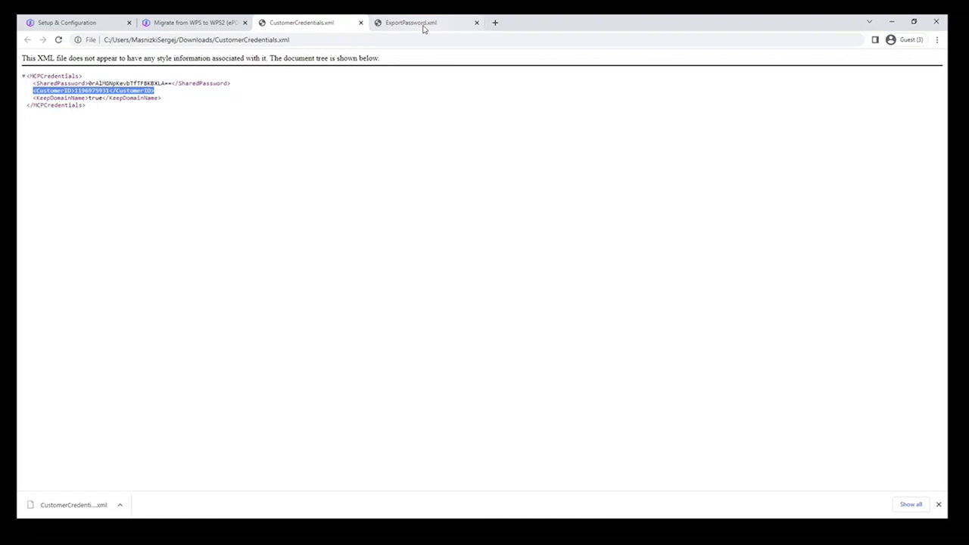
- Copy the KeepDomainName element from CustomerCredentials.xml, insert it after CustomerID in ExportPassword.xml in the text editor, and save the file
left_click(422, 27)
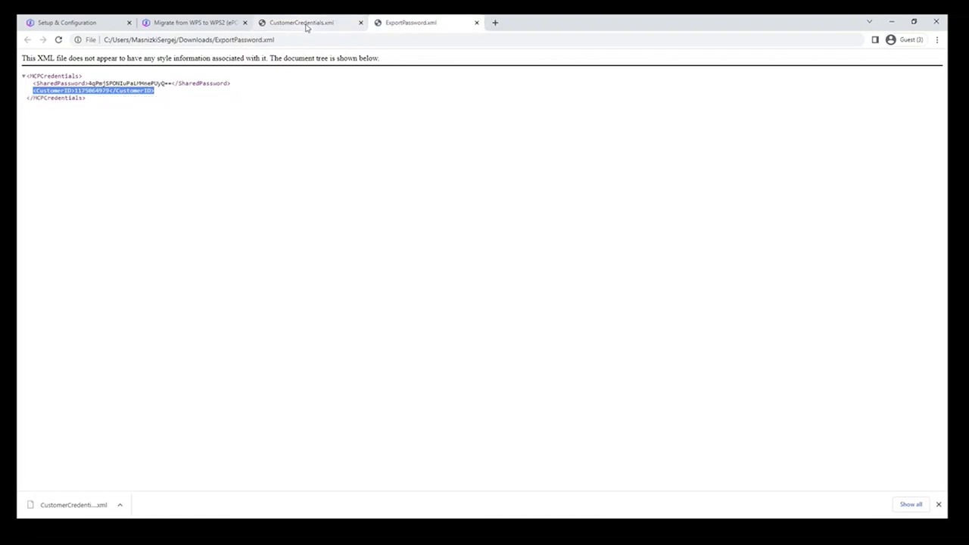
left_click(306, 28)
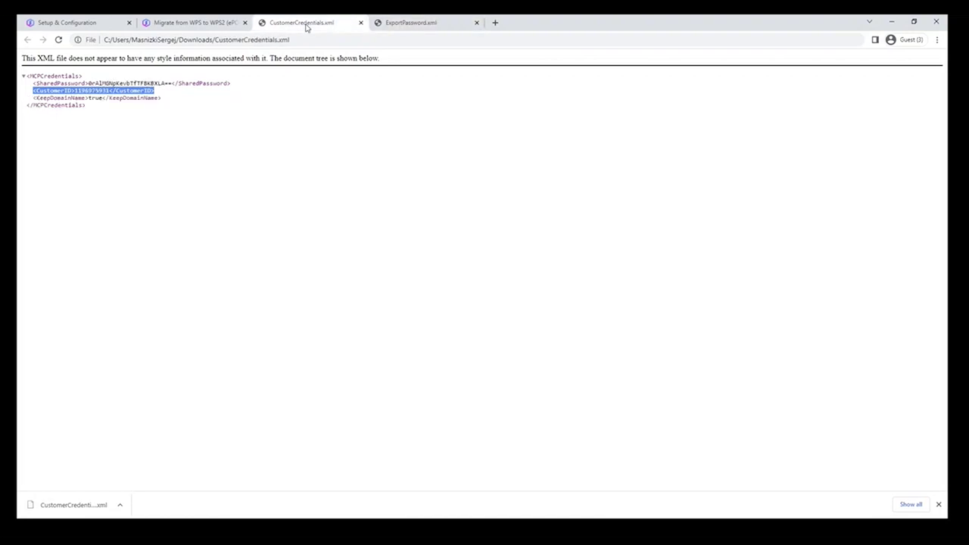
left_click_drag(33, 98, 159, 98)
key("ctrl+c")
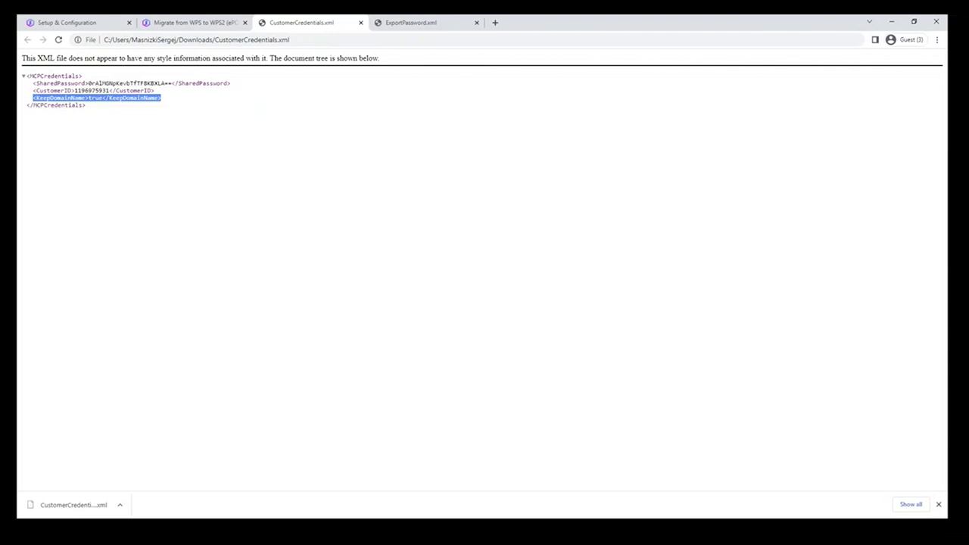
key("alt+Tab")
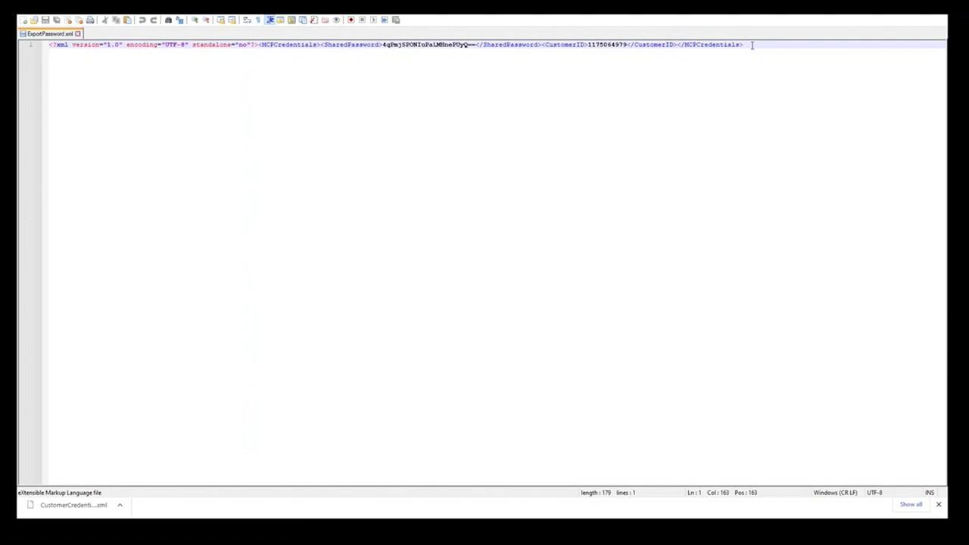
key("ctrl+v")
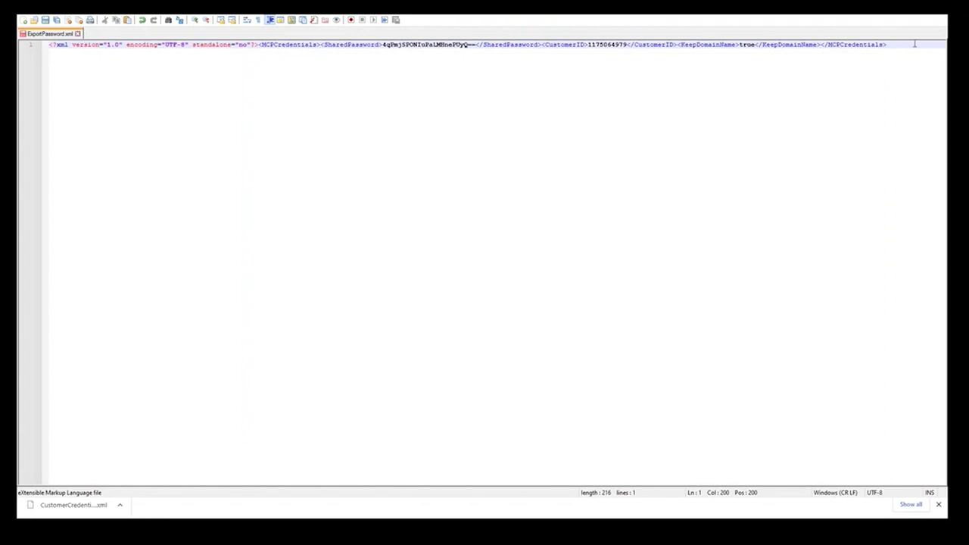
left_click(46, 20)
key("alt+Tab")
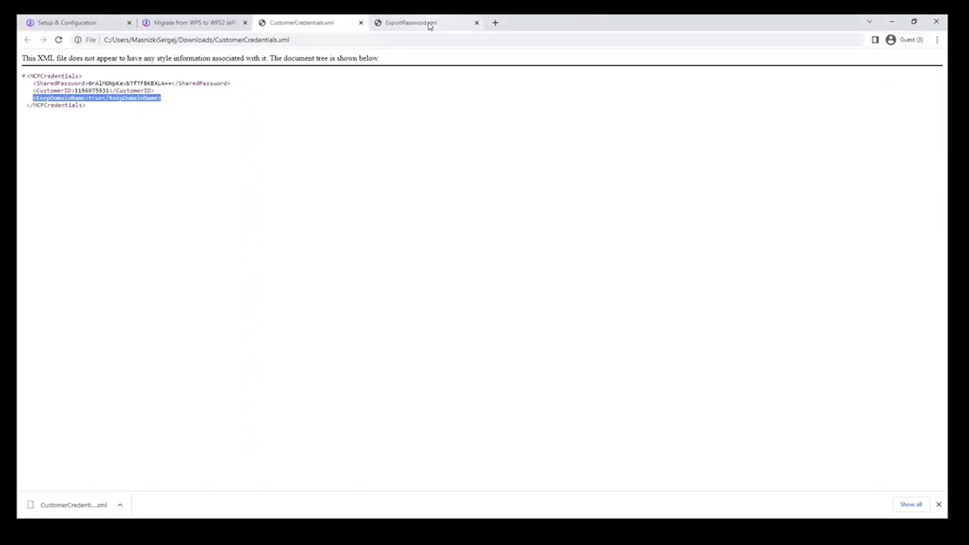
- Reload ExportPassword.xml in the browser and compare its KeepDomainName entry with the one in CustomerCredentials.xml
left_click(429, 25)
left_click(59, 39)
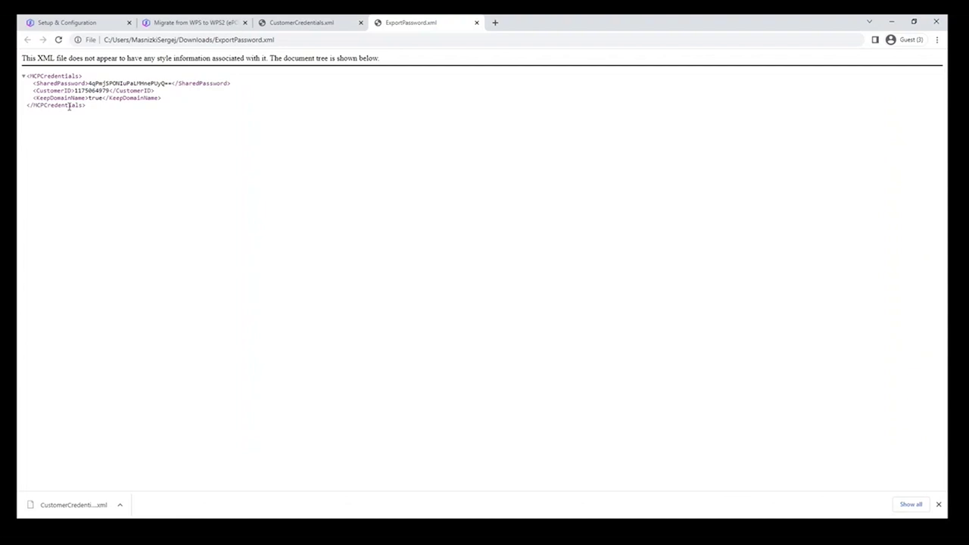
left_click_drag(34, 98, 184, 99)
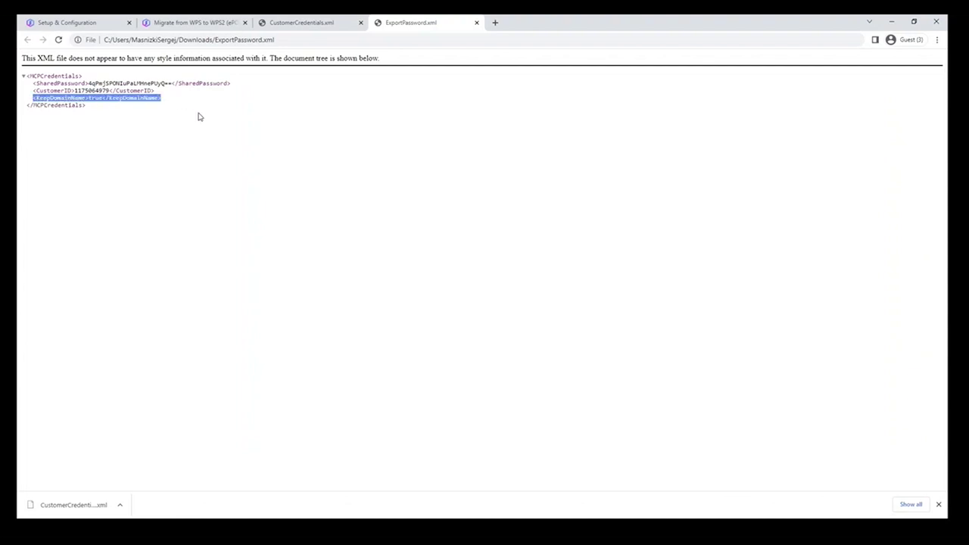
left_click(293, 22)
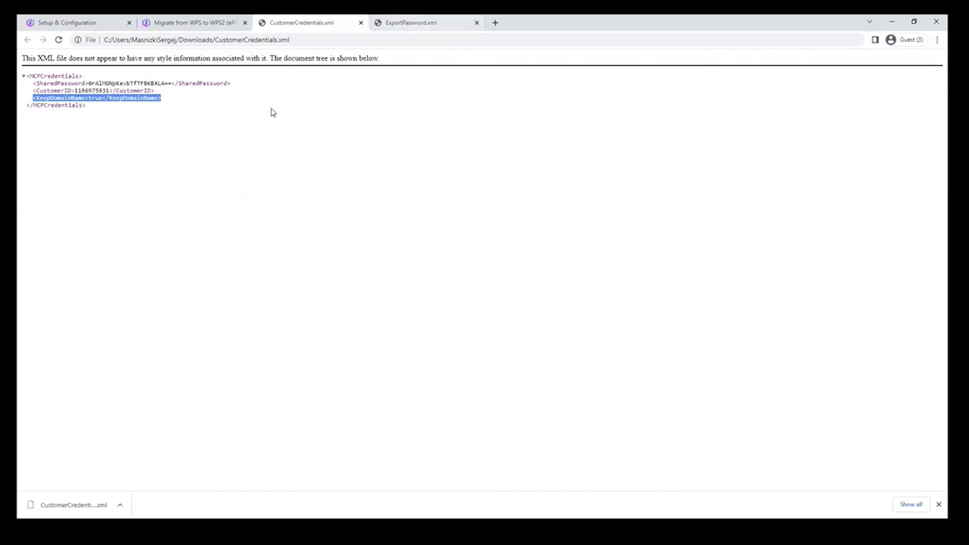
left_click(409, 23)
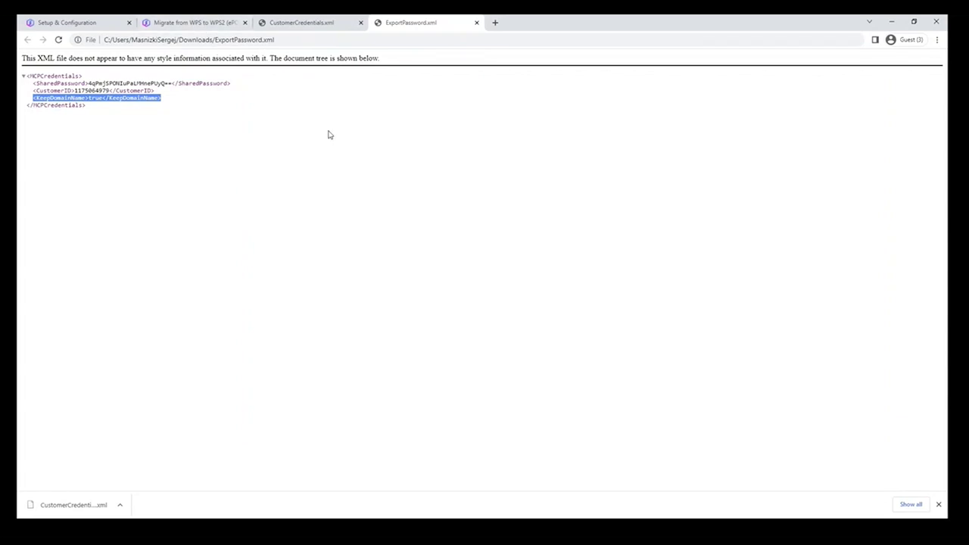
- Try to import the credentials file exported from ePolicy Orchestrator into Skyhigh's Tenant Authentication settings
left_click(76, 25)
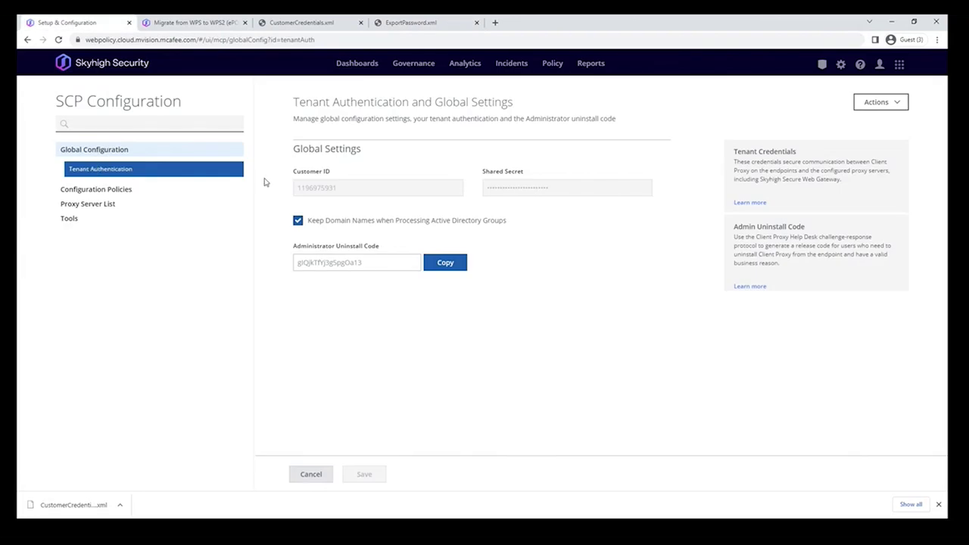
left_click(903, 103)
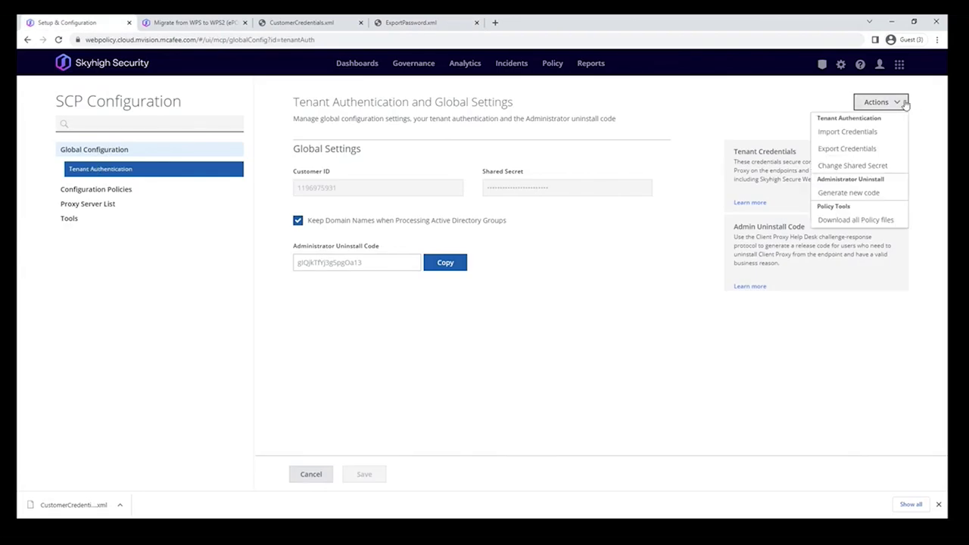
left_click(846, 131)
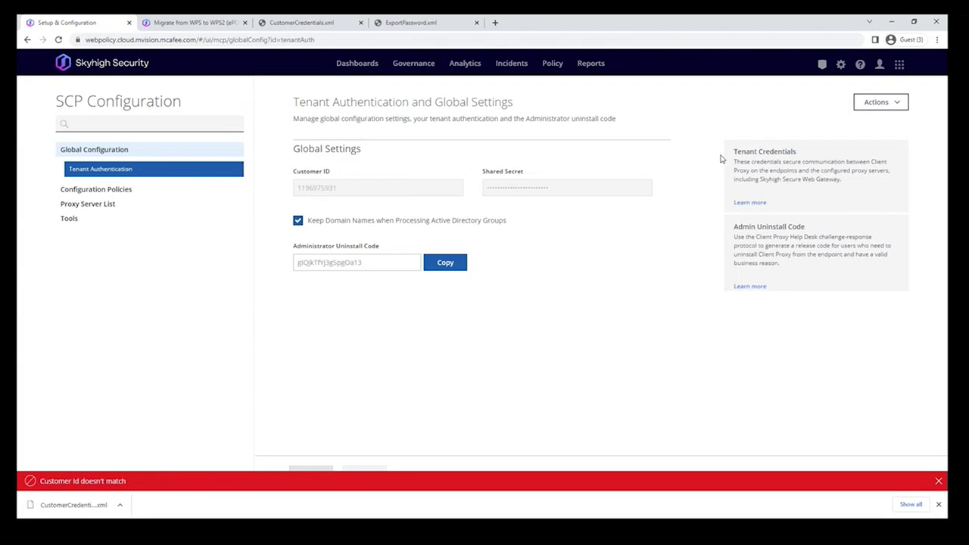
left_click(822, 68)
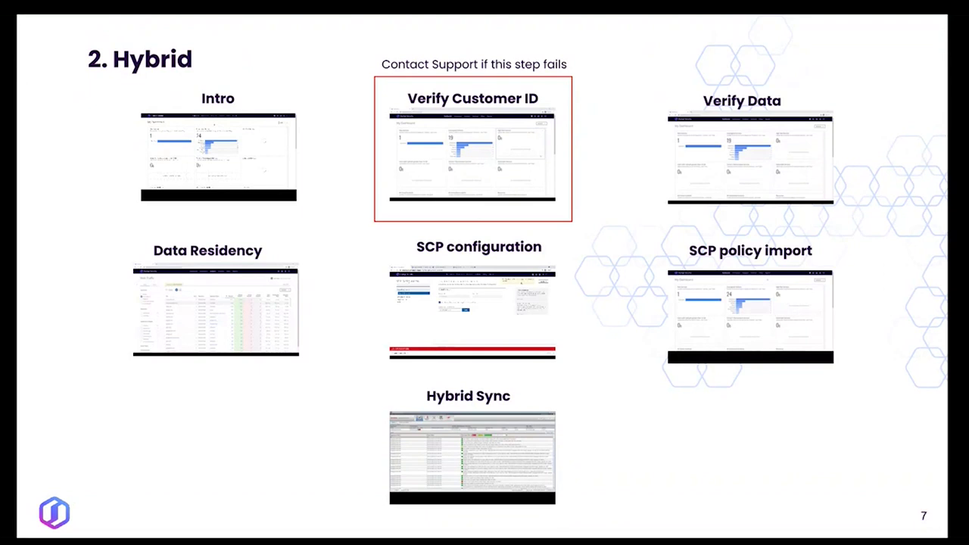
- Play the Hybrid slide's SCP policy import demo and open the Configuration Policies options in Skyhigh's Client Proxy Management
mouse_move(821, 336)
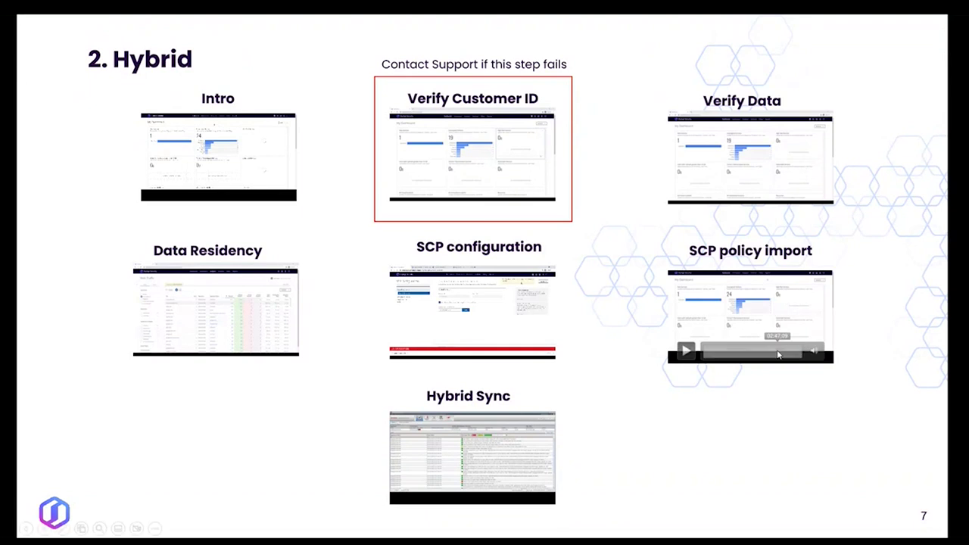
left_click(687, 350)
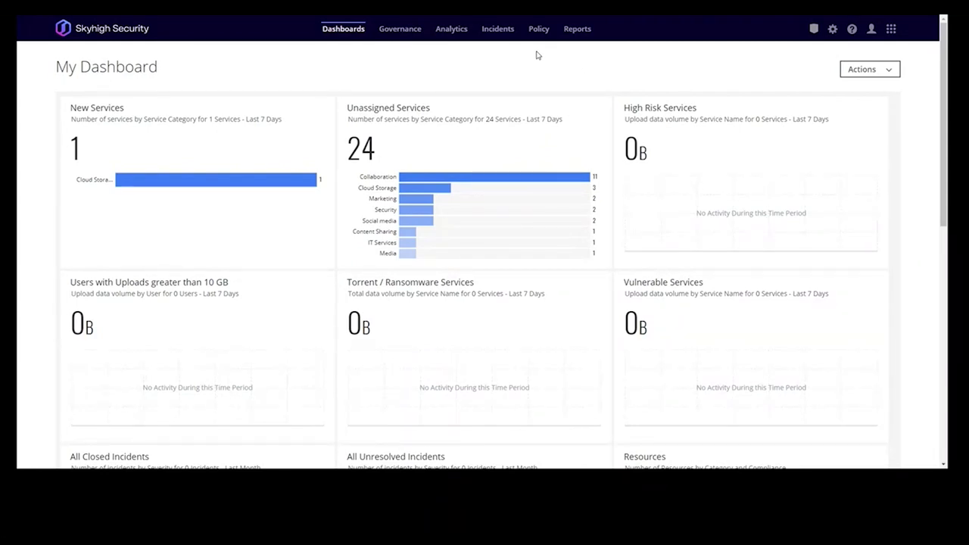
mouse_move(537, 27)
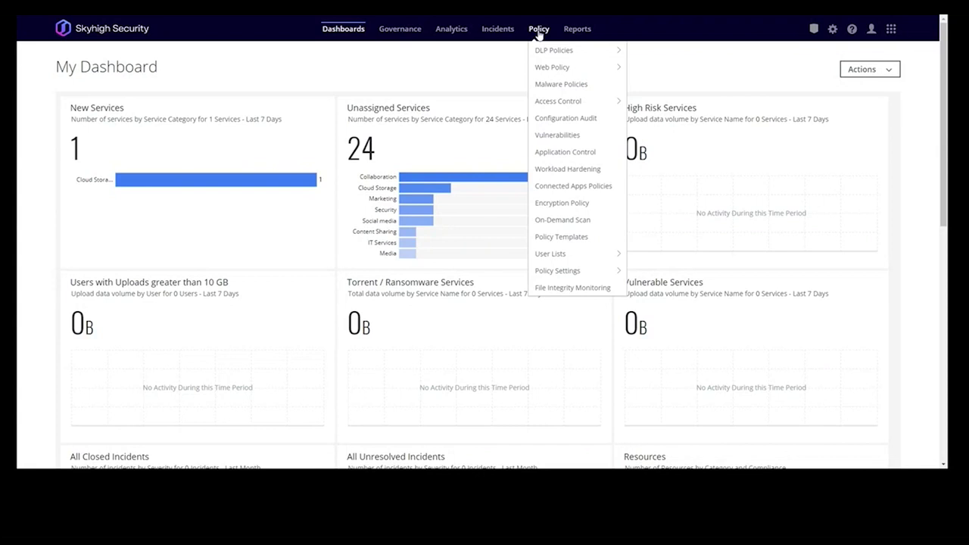
mouse_move(832, 29)
mouse_move(845, 102)
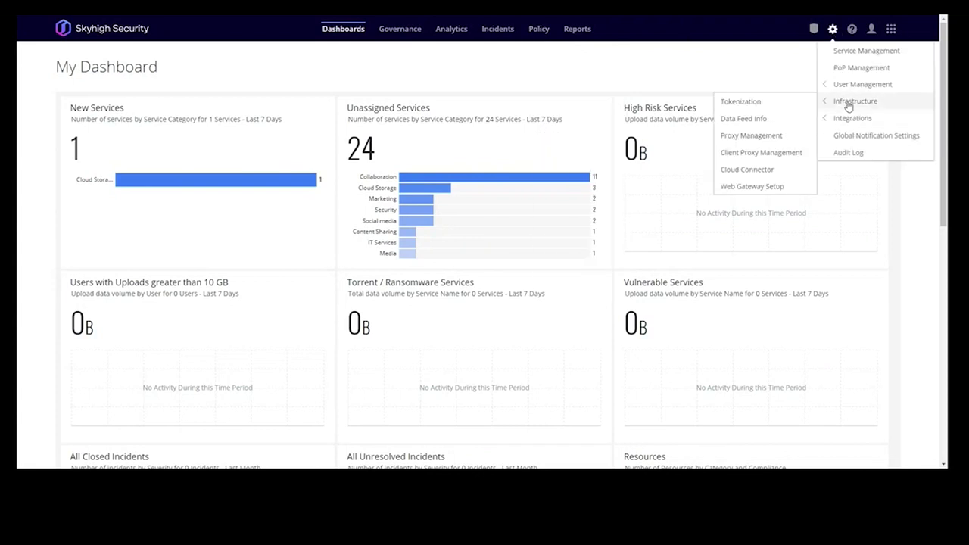
left_click(757, 153)
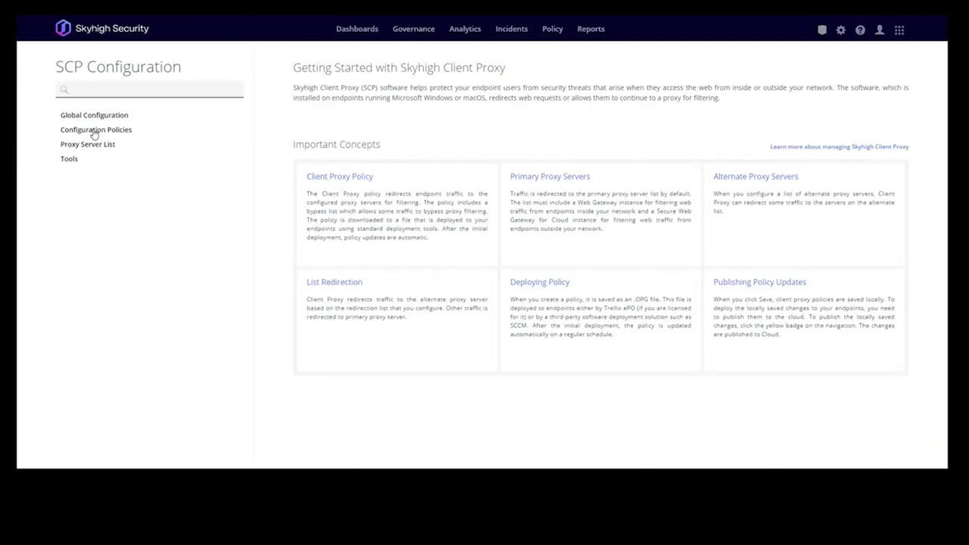
left_click(93, 131)
left_click(222, 130)
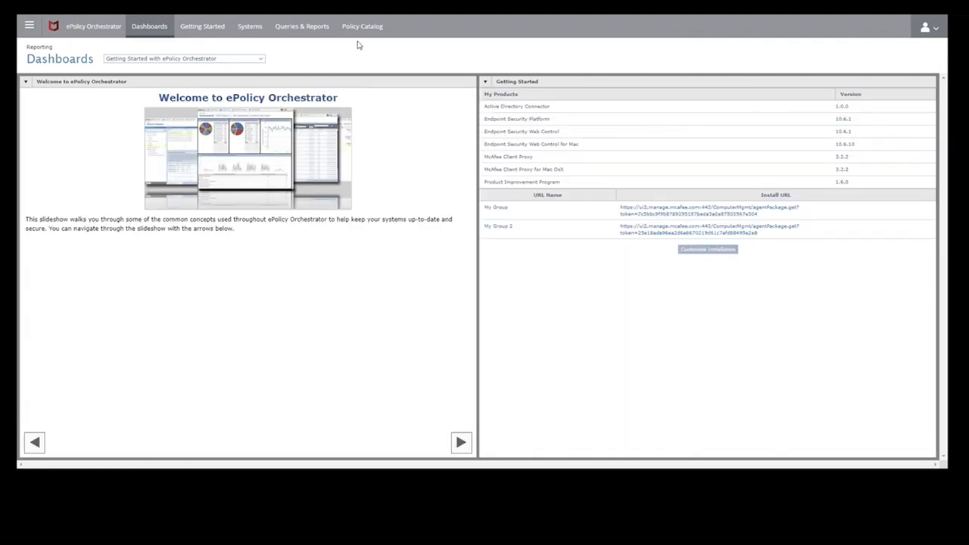
- Export the McAfee Client Proxy policy TestPolicy from ePolicy Orchestrator's Policy Catalog and download its Client File
left_click(360, 30)
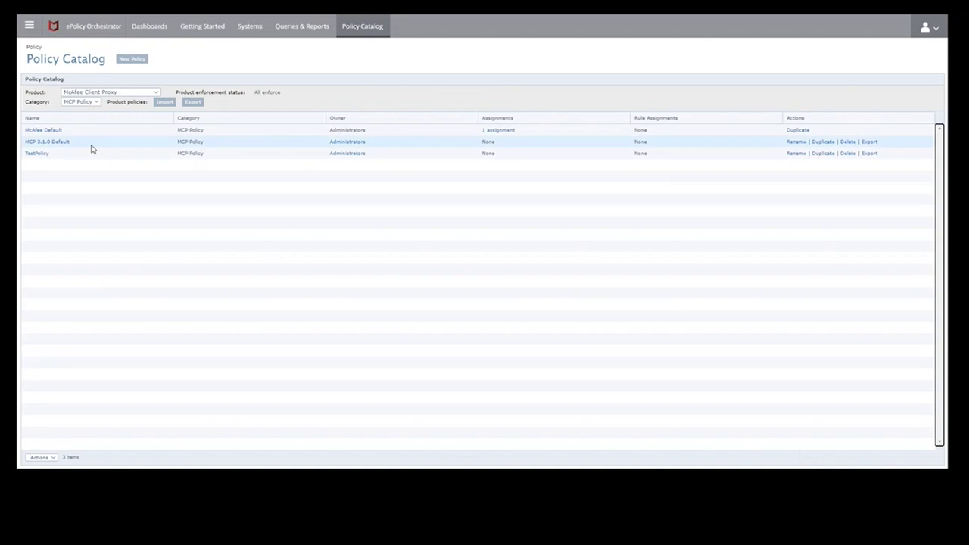
left_click(30, 155)
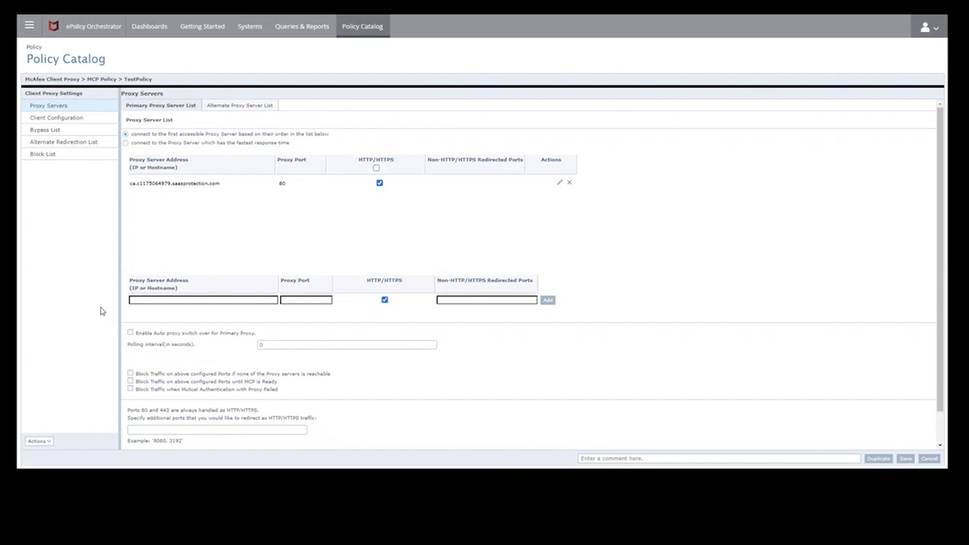
left_click(48, 445)
left_click(50, 421)
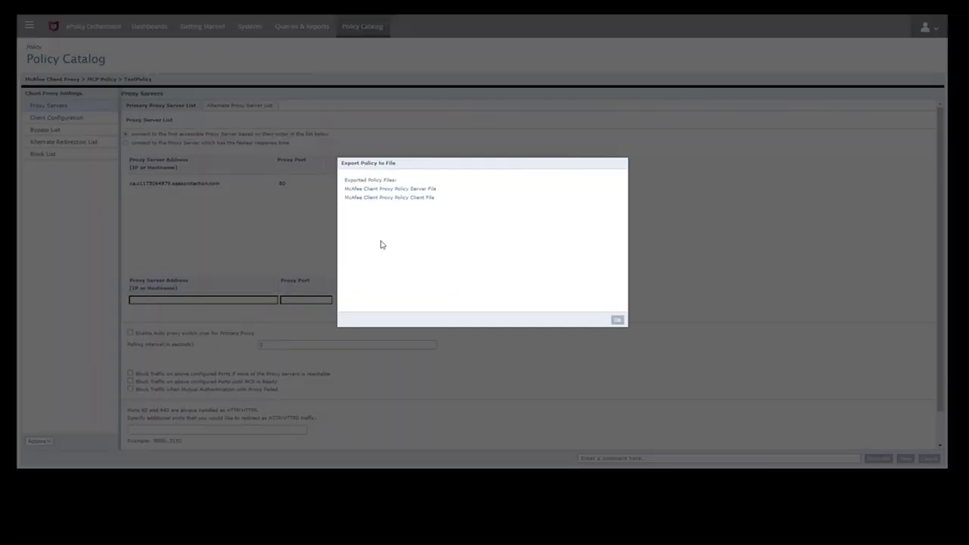
left_click(421, 198)
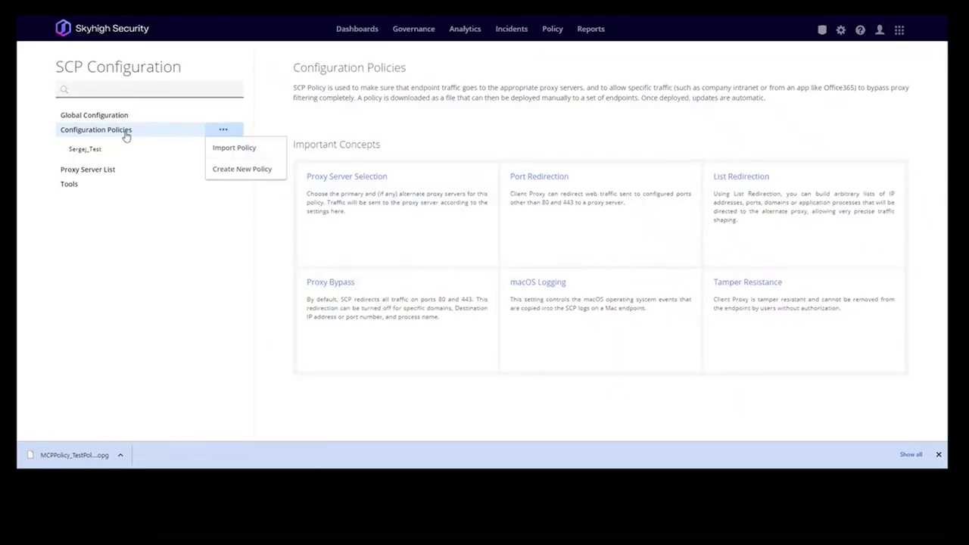
- Import the exported TestPolicy file into Skyhigh's Configuration Policies and check TestPolicy's primary server options
left_click(238, 148)
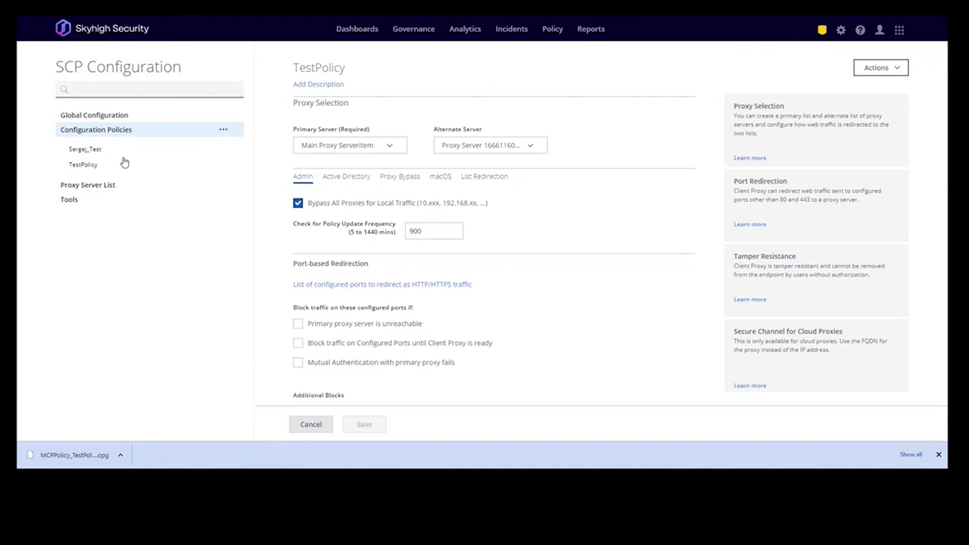
left_click(78, 168)
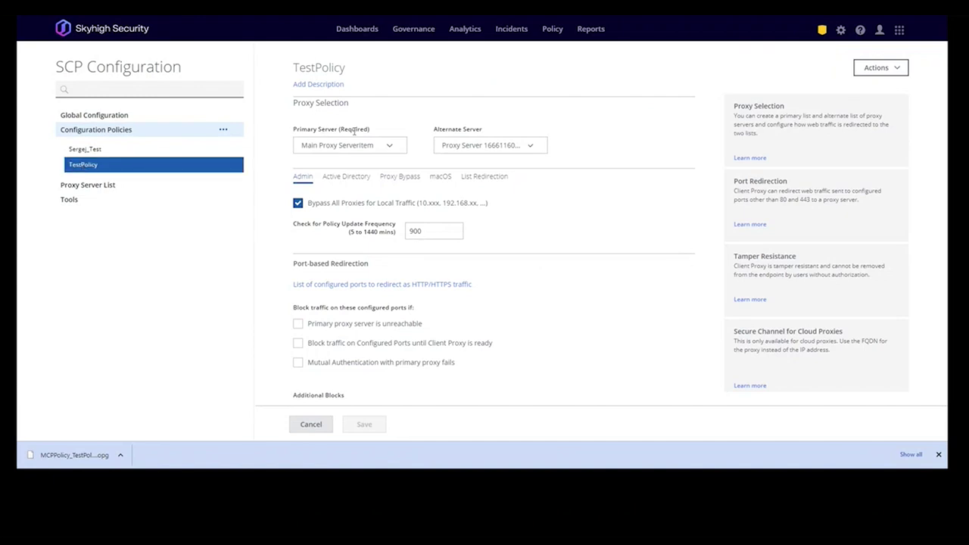
left_click(328, 152)
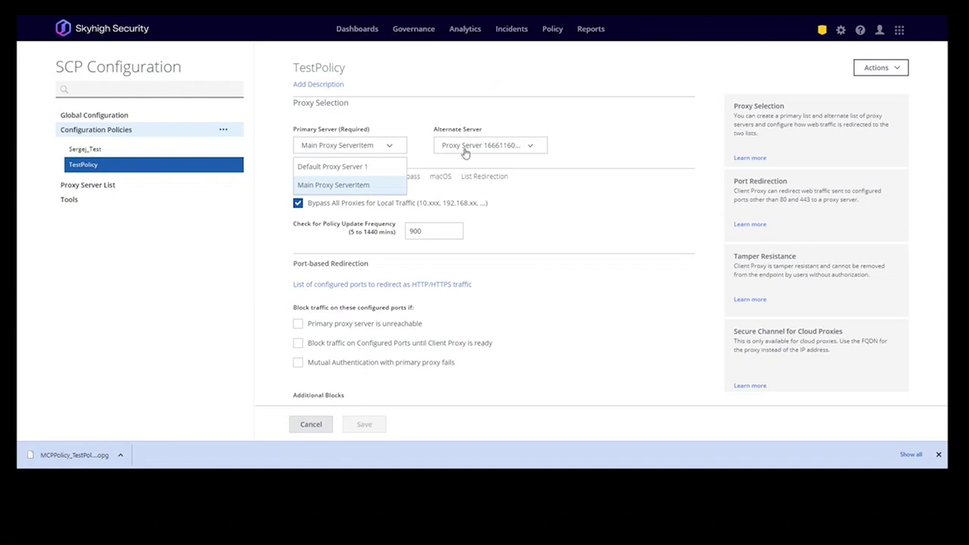
- In the Proxy Server List, change the domain part of Main Proxy ServerItem's proxy hostname to hybrid.skyhigh.cloud
left_click(99, 189)
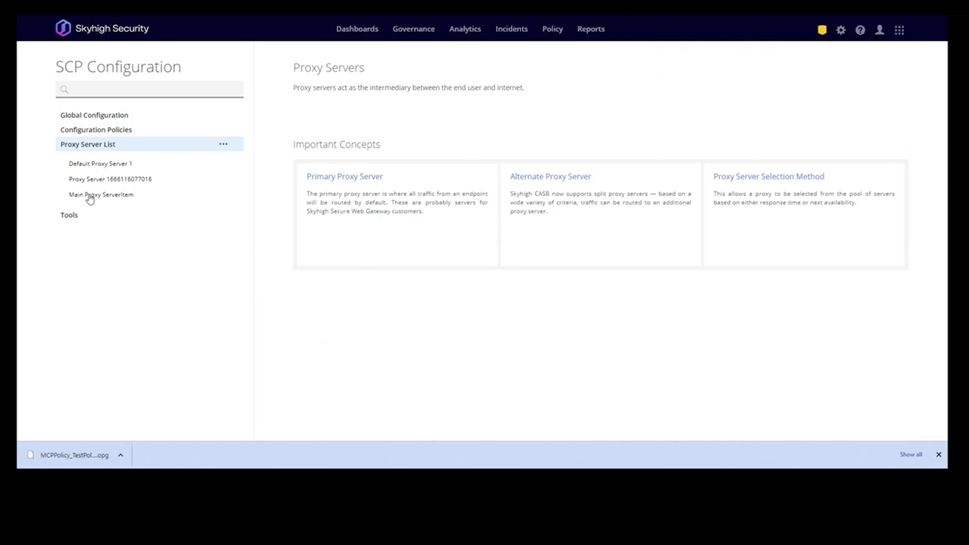
left_click(89, 197)
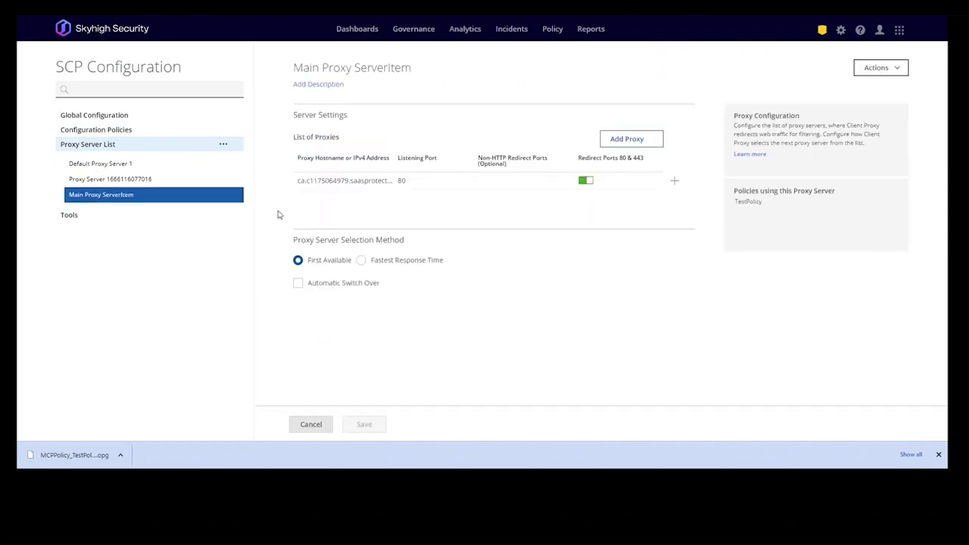
left_click(351, 181)
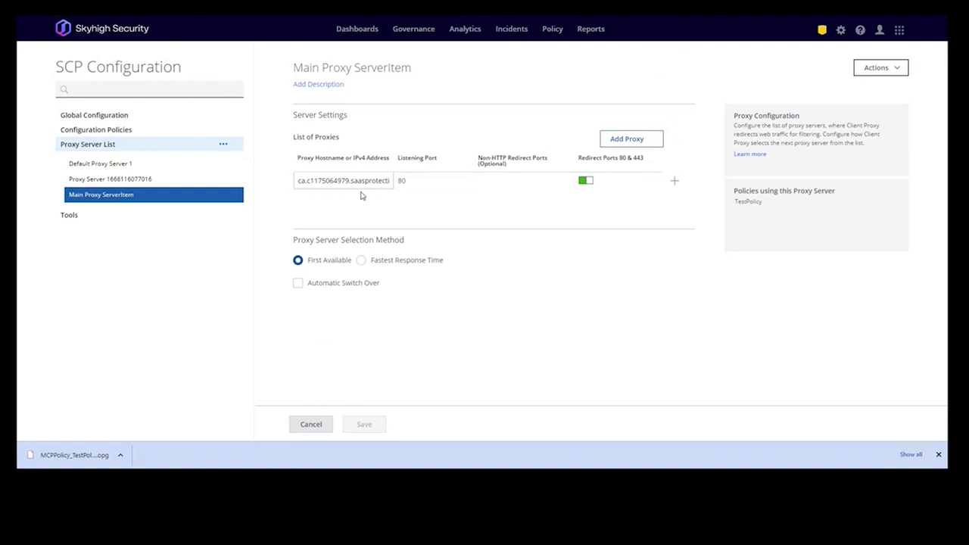
key("Return")
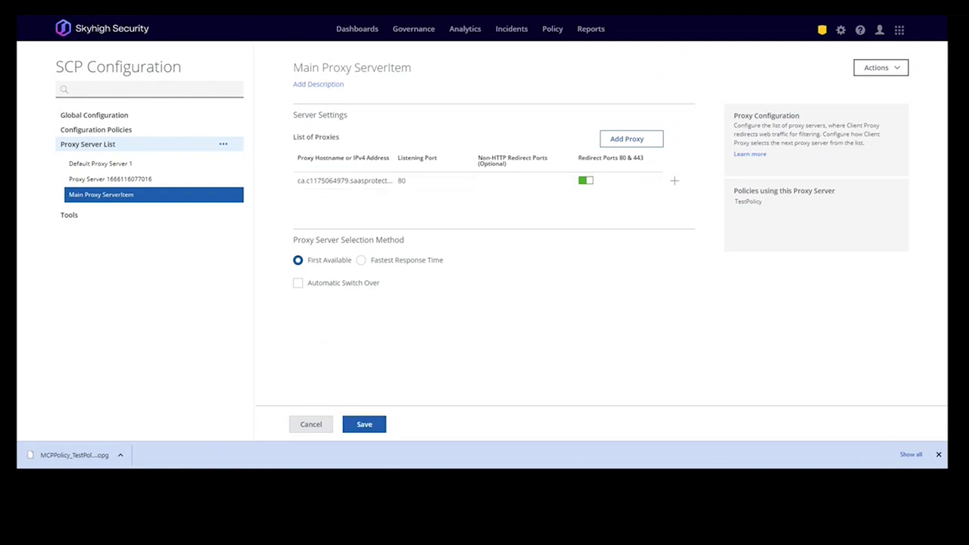
double_click(351, 180)
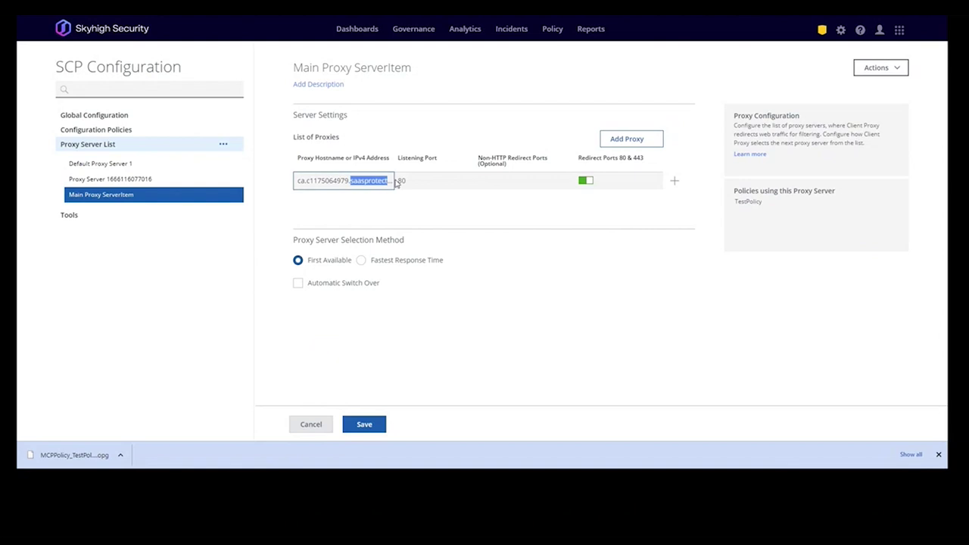
left_click(358, 180)
left_click_drag(355, 180, 397, 190)
key("BackSpace")
key("BackSpace")
type("hybrid.skyhigh.cloud")
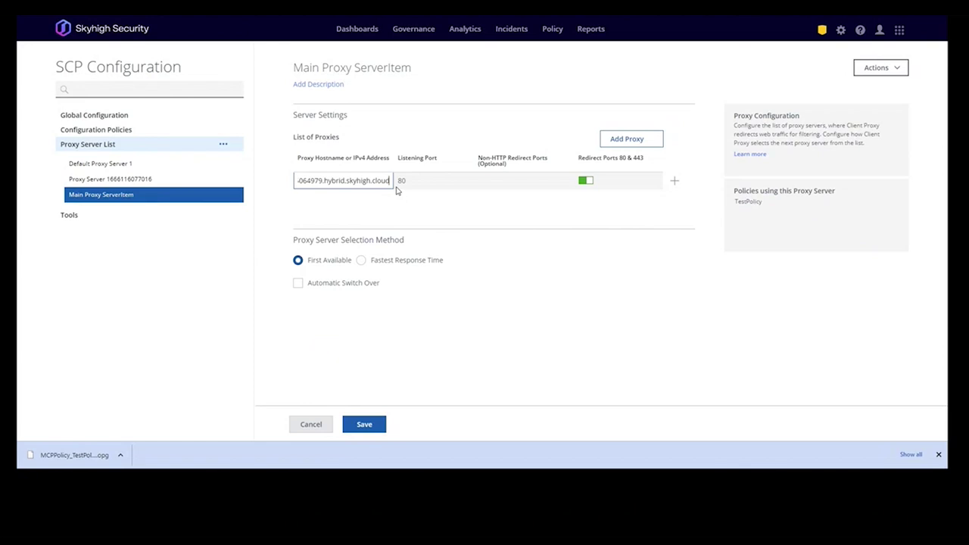
left_click(365, 333)
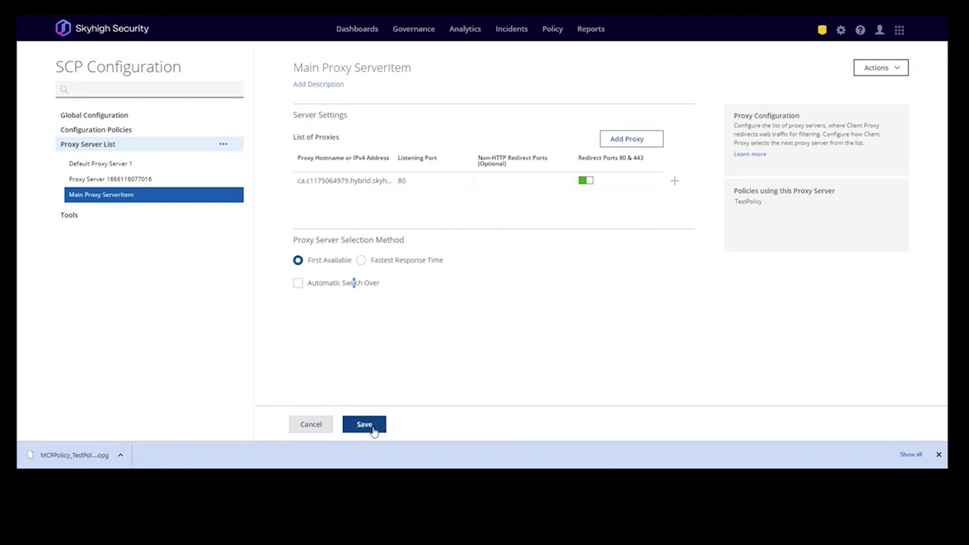
left_click(120, 180)
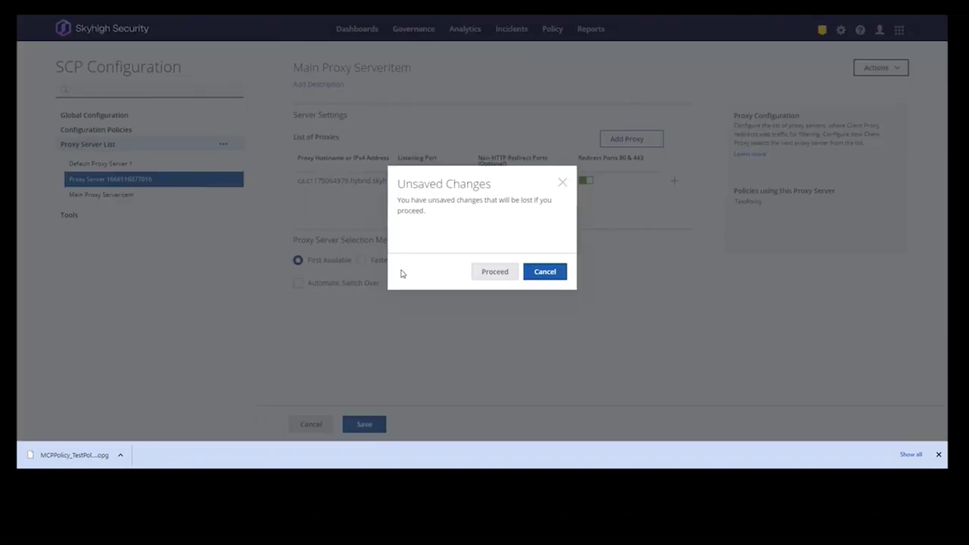
left_click(501, 275)
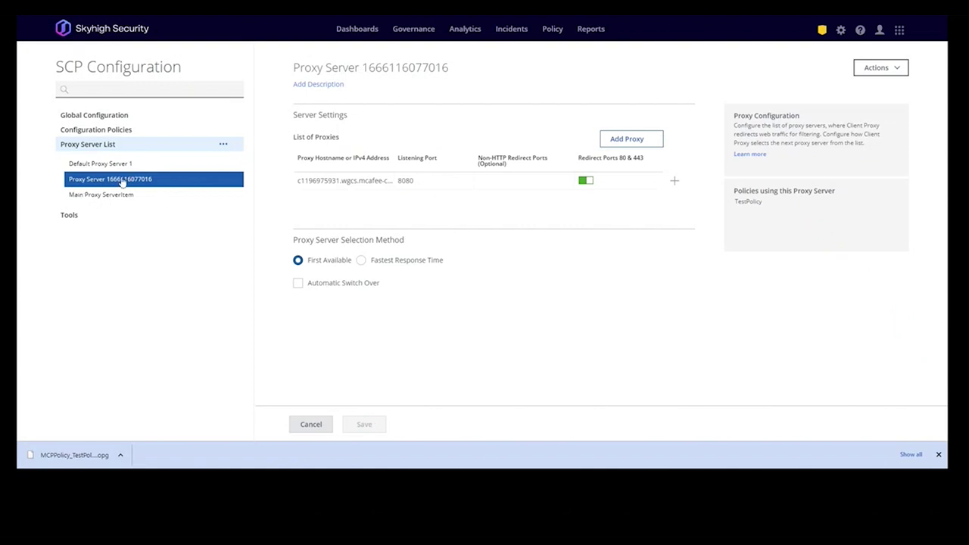
left_click(345, 182)
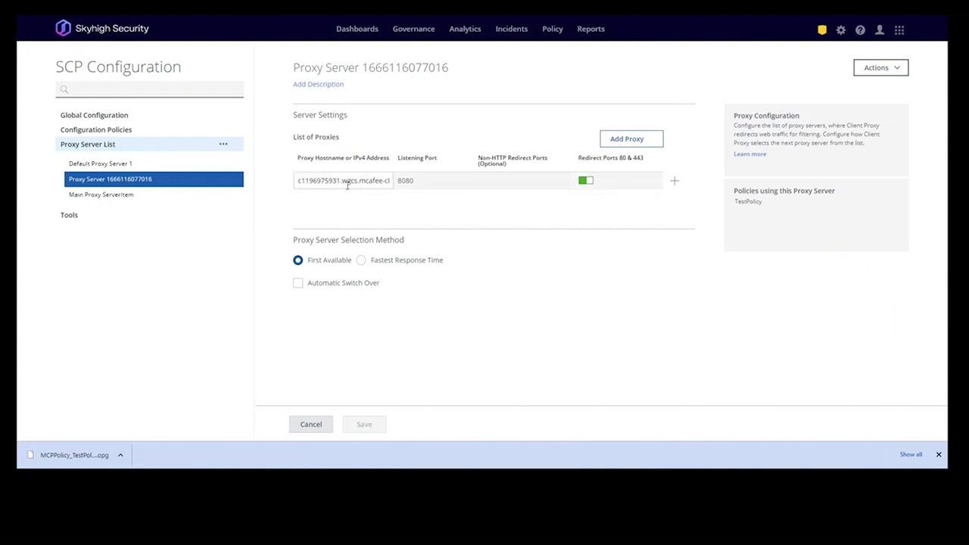
left_click_drag(342, 182, 391, 181)
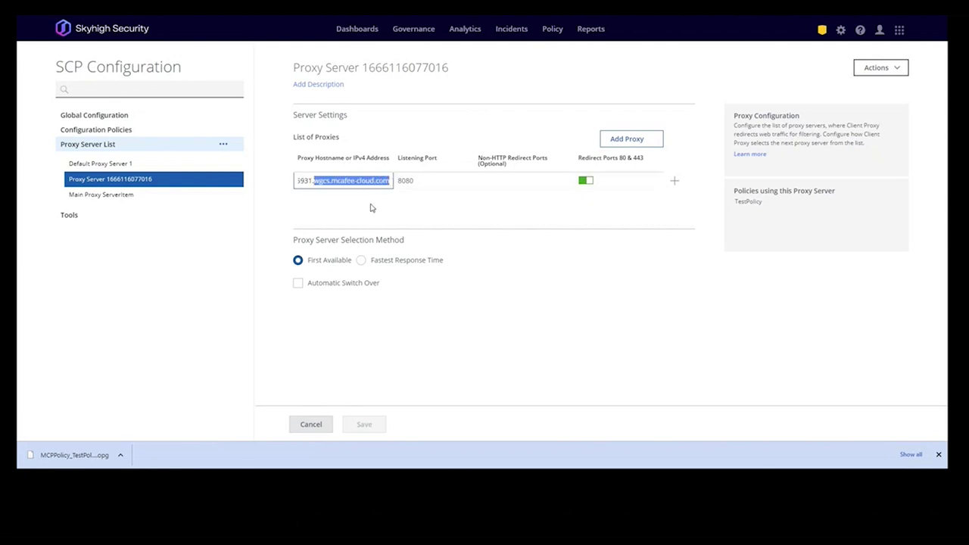
key("ctrl+v")
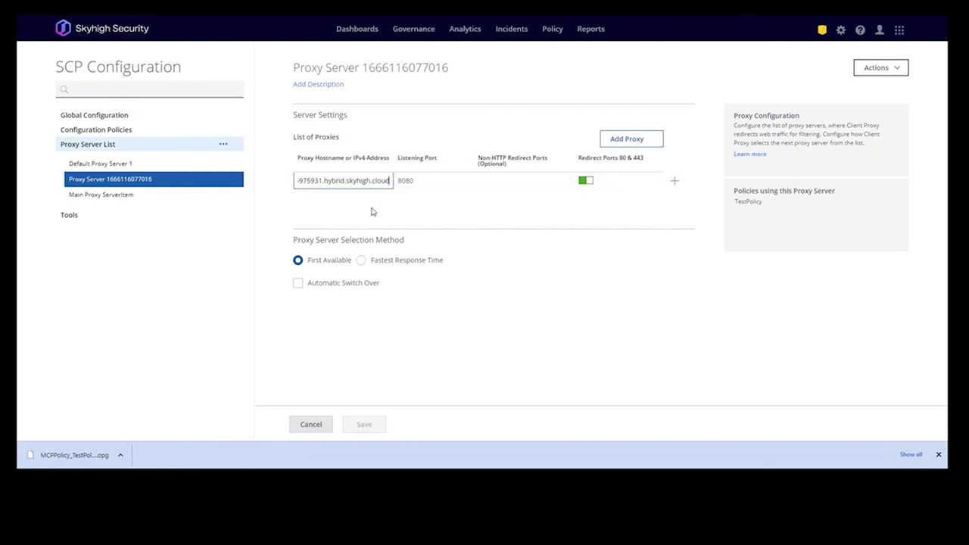
left_click(364, 376)
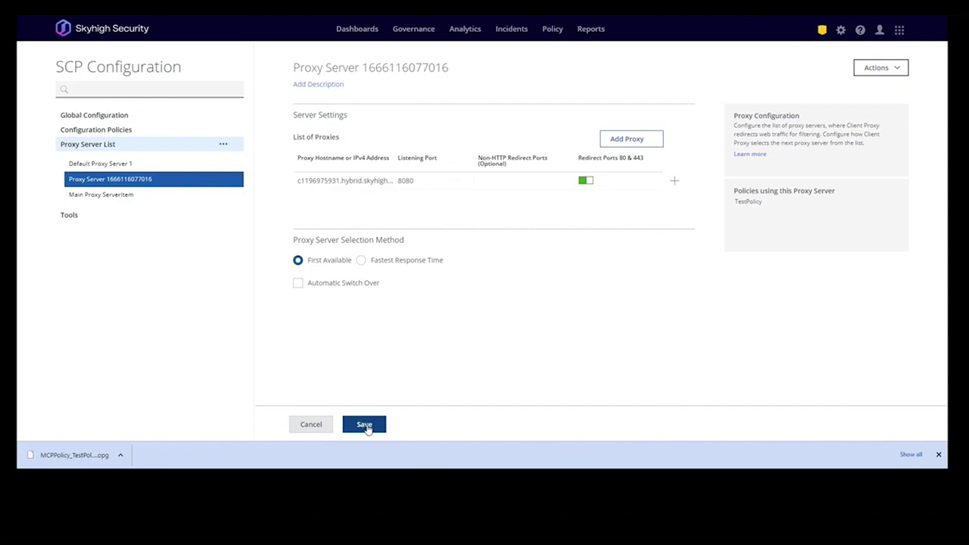
left_click(364, 425)
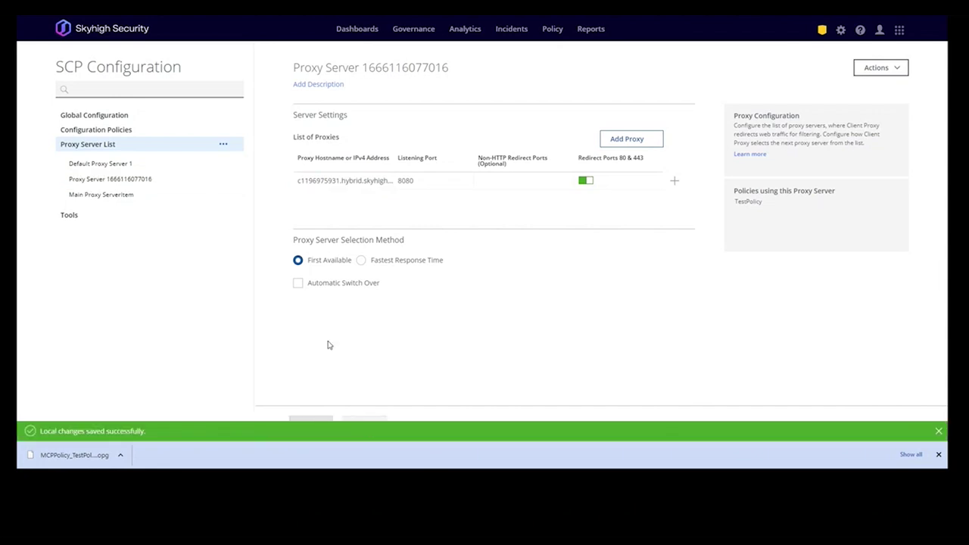
- Replace the domain part of Main Proxy ServerItem's proxy hostname with hybrid.skyhigh.cloud and save the change
left_click(125, 196)
left_click(367, 180)
left_click_drag(352, 180, 372, 196)
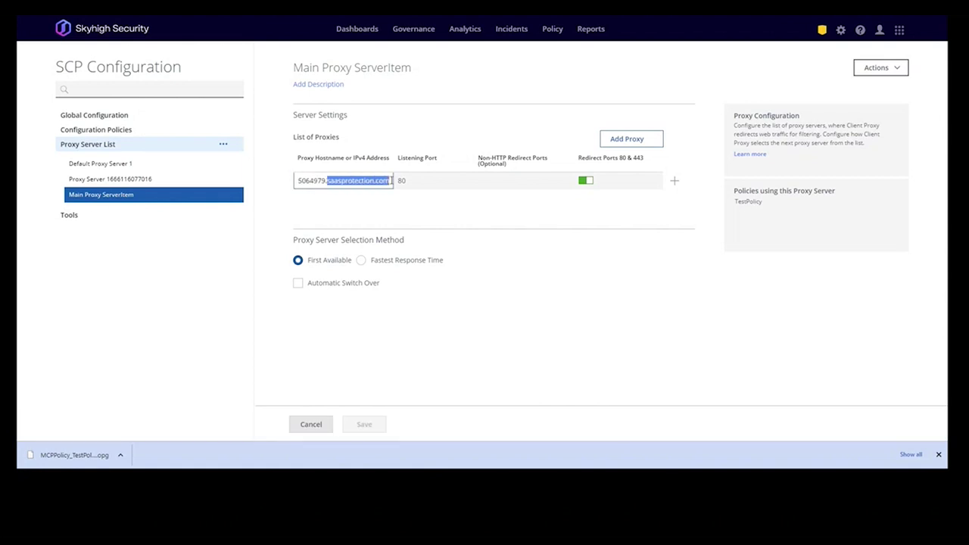
type("hybrid.skyhigh.cloud")
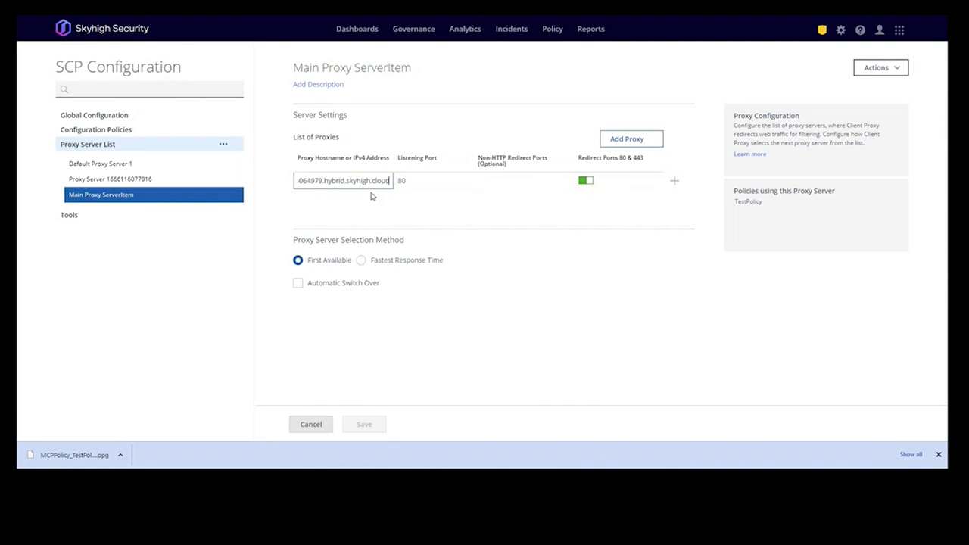
left_click(375, 387)
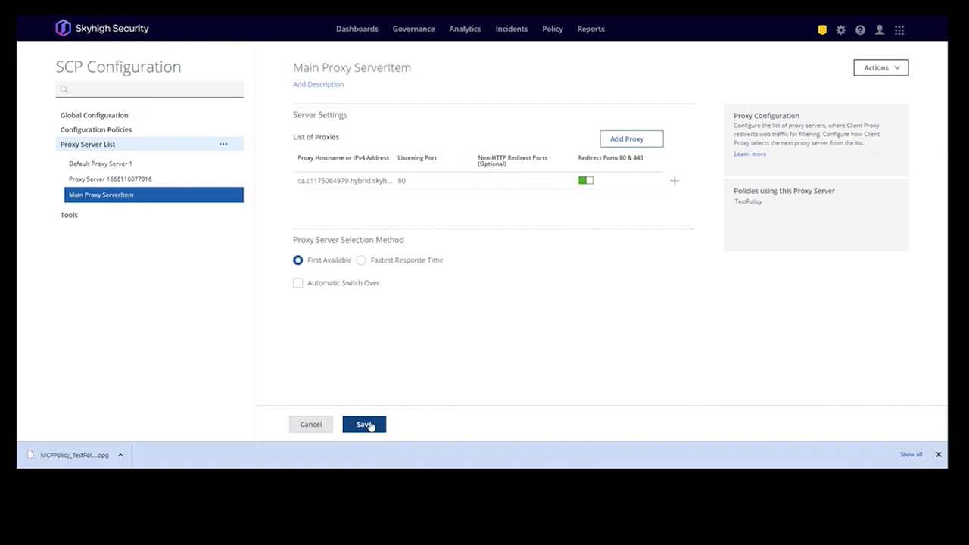
left_click(367, 426)
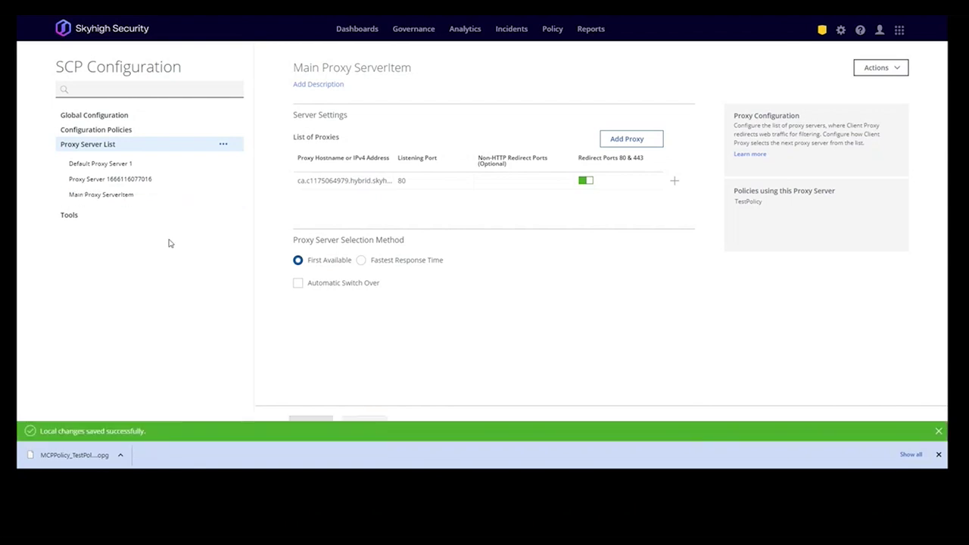
- Check the saved hostnames of both edited proxy servers and open TestPolicy under Configuration Policies
left_click(145, 183)
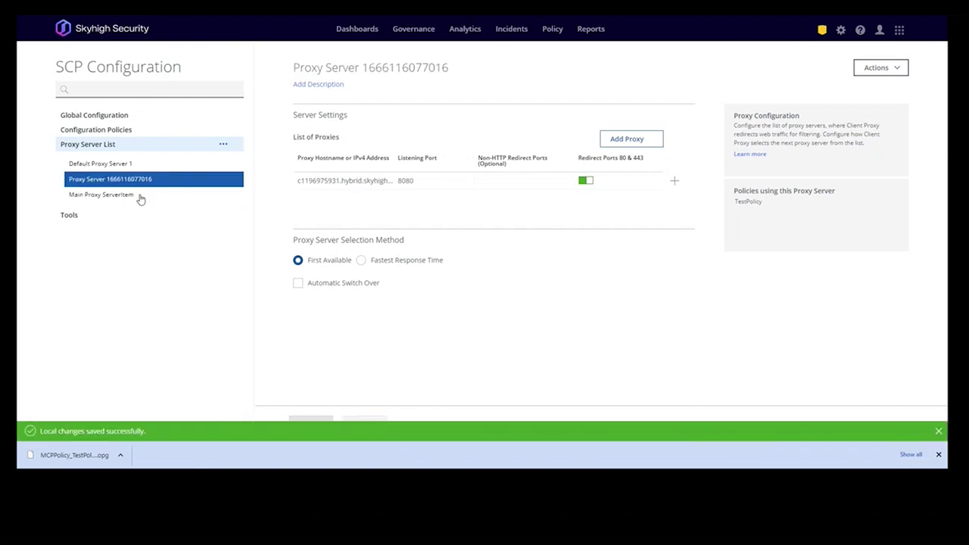
left_click(140, 199)
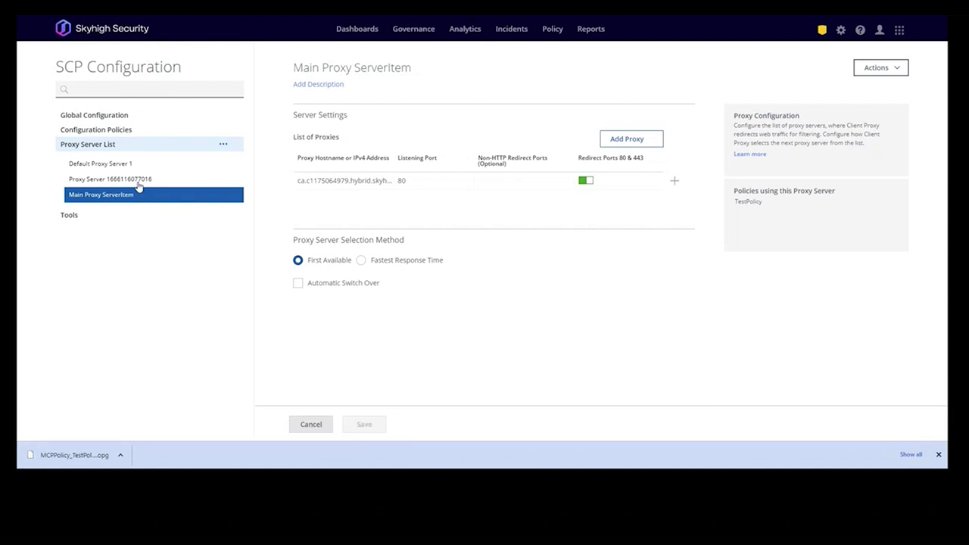
left_click(138, 182)
left_click(110, 132)
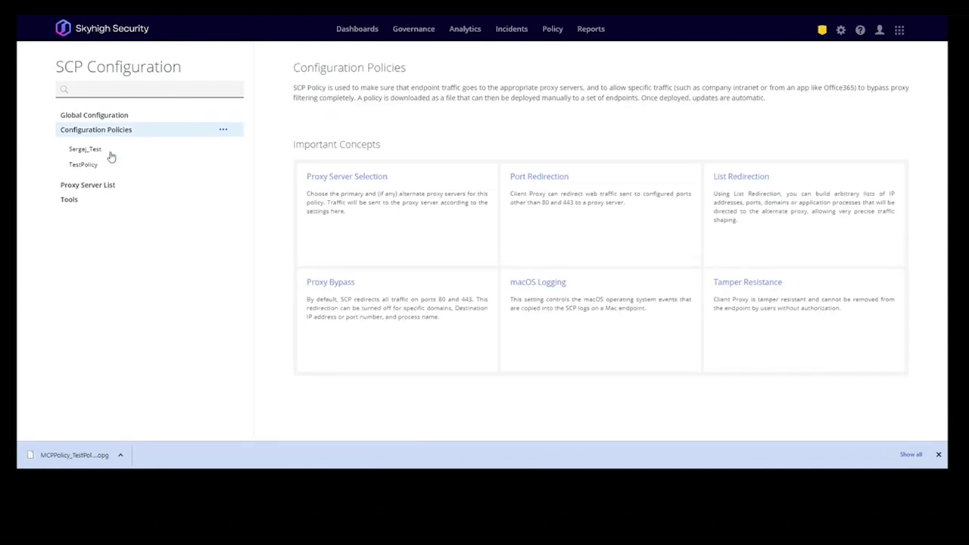
left_click(80, 166)
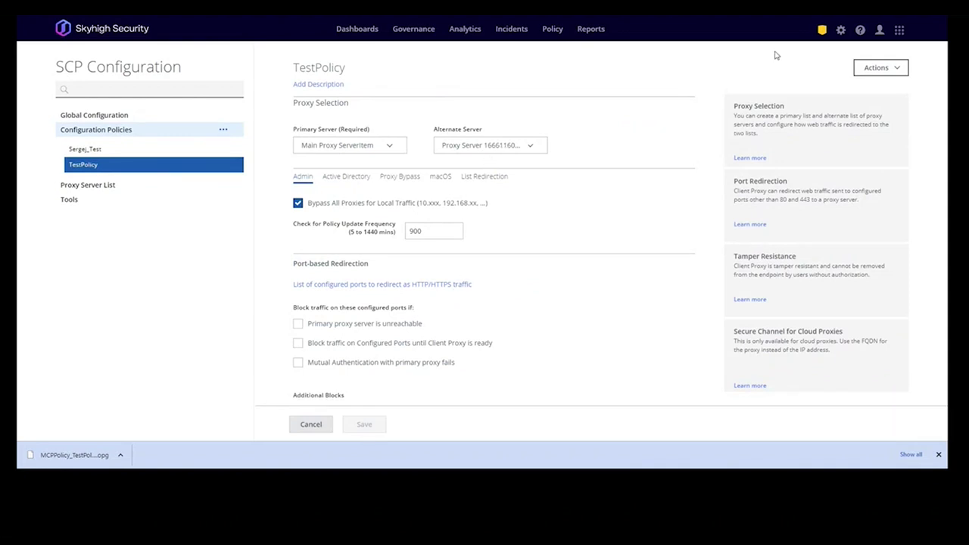
- Publish the pending Web Policy changes and dismiss the deployment instructions
left_click(822, 30)
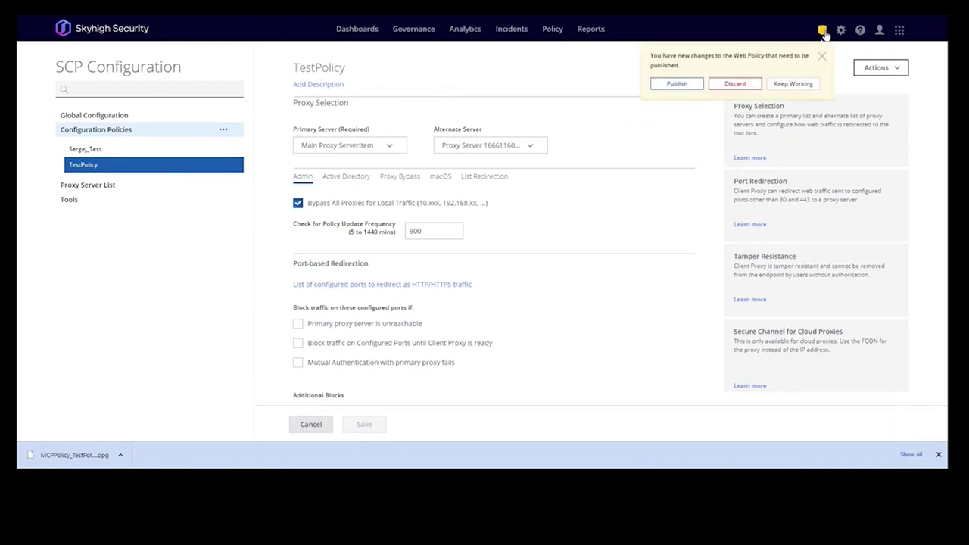
left_click(677, 85)
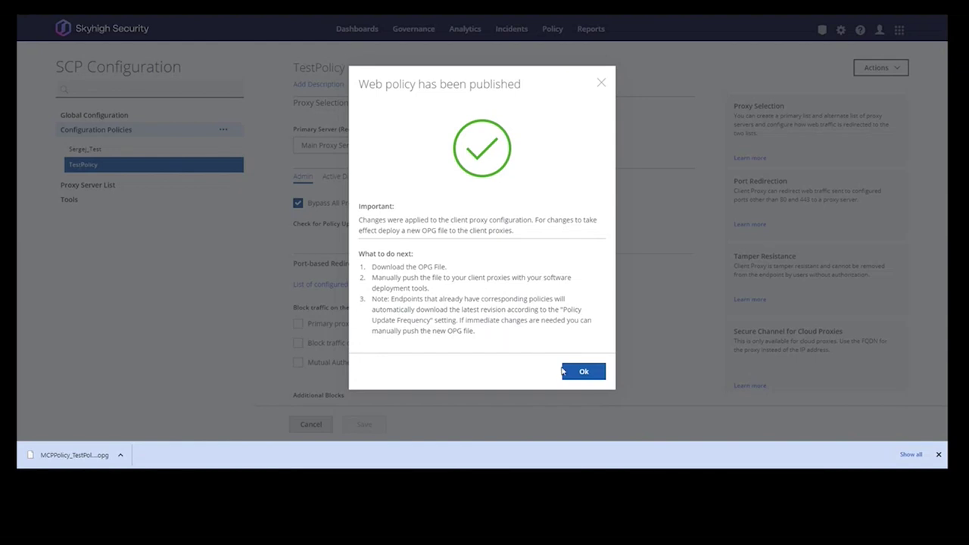
left_click(583, 373)
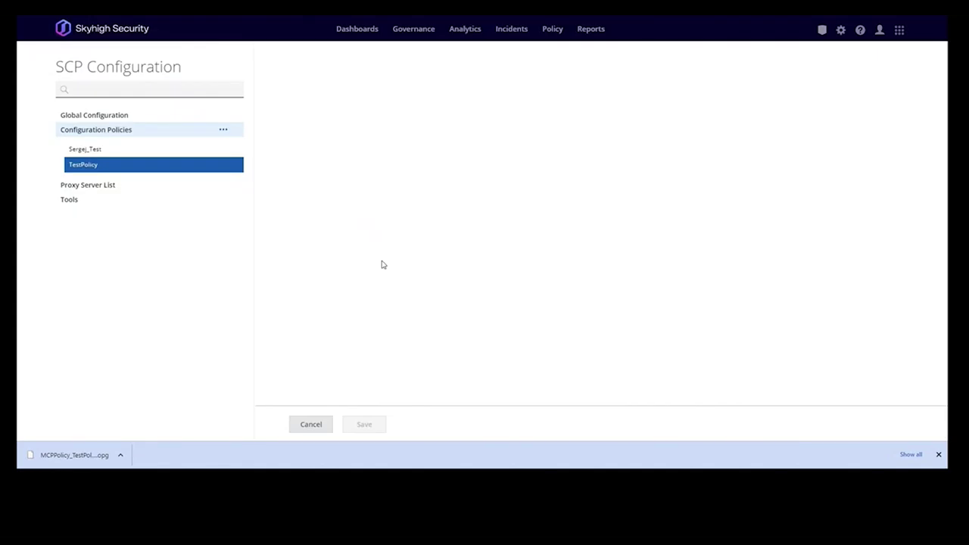
- Open the Tenant Authentication settings under Global Configuration and show their available actions
left_click(118, 120)
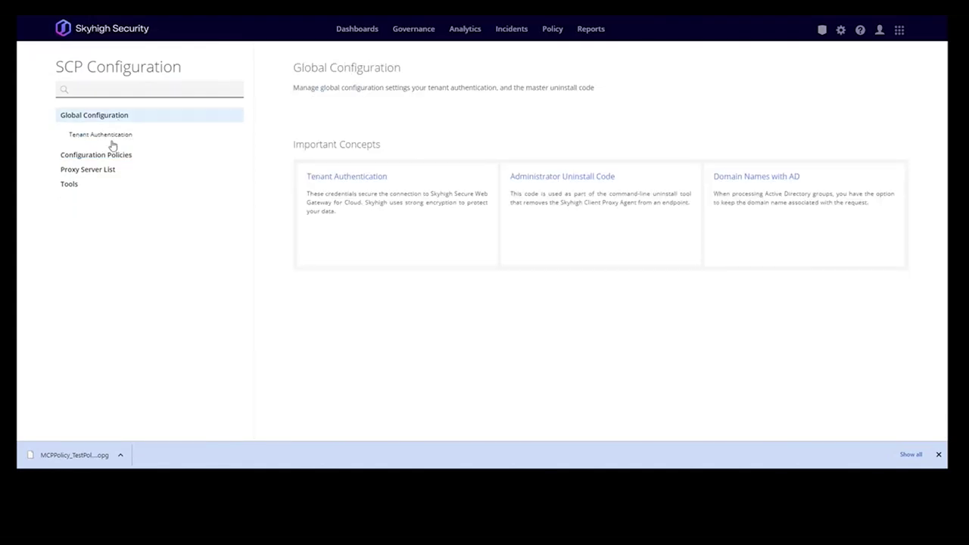
left_click(107, 138)
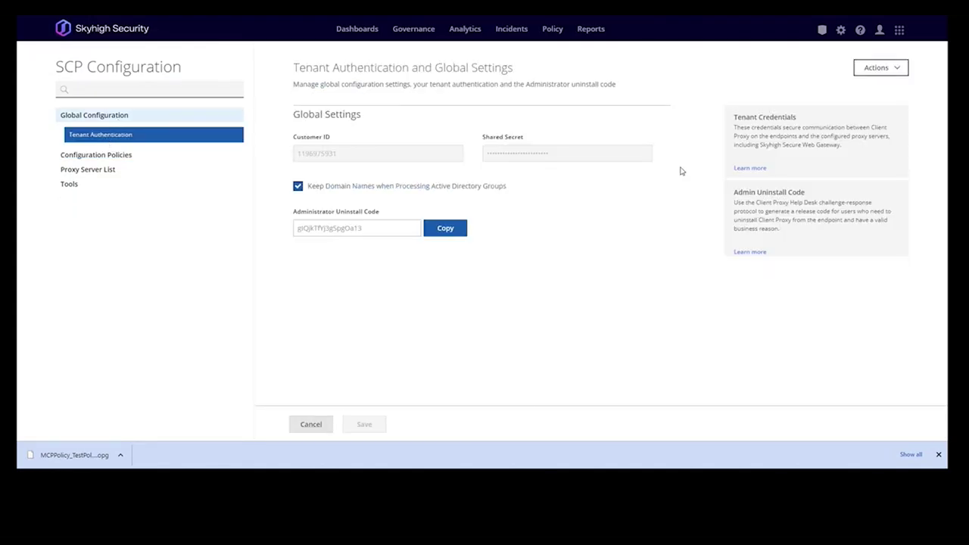
left_click(899, 69)
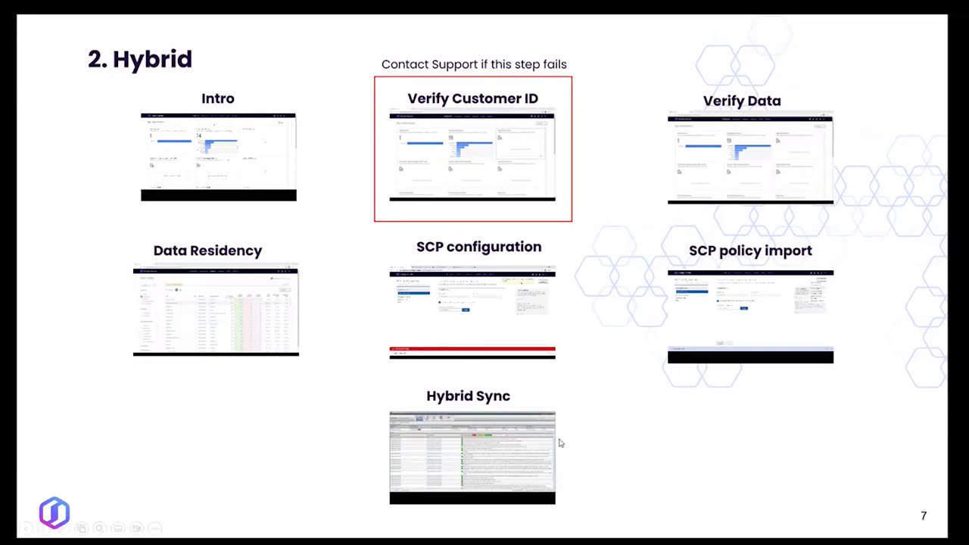
- Play the Hybrid slide's Hybrid Sync demo and copy the Hybrid Policy Sync DNS name from the WGCS service domains table
mouse_move(512, 453)
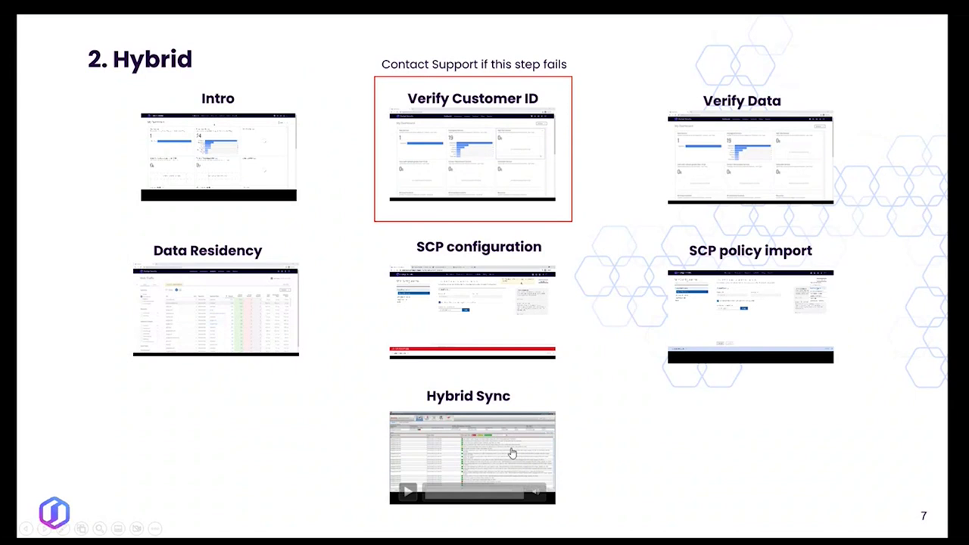
left_click(407, 493)
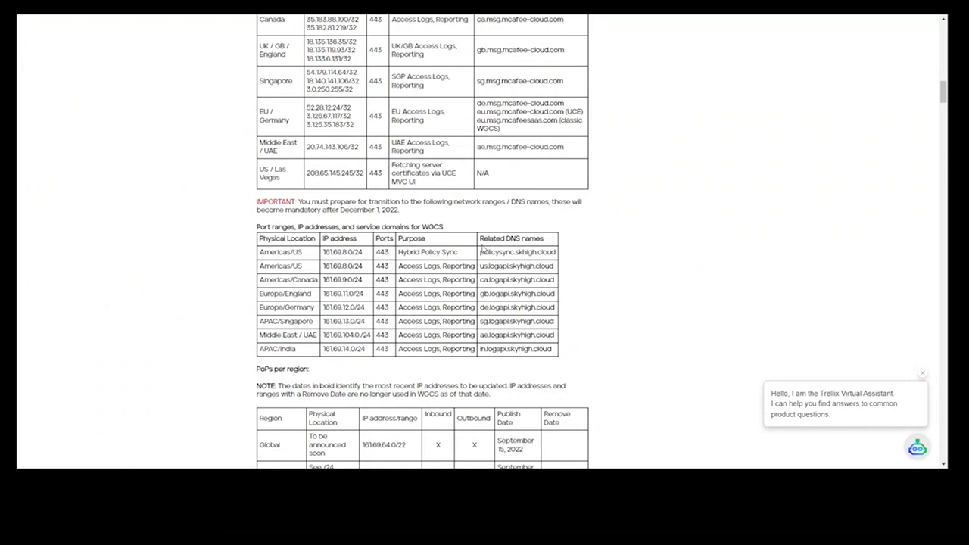
left_click_drag(480, 252, 556, 252)
key("ctrl+c")
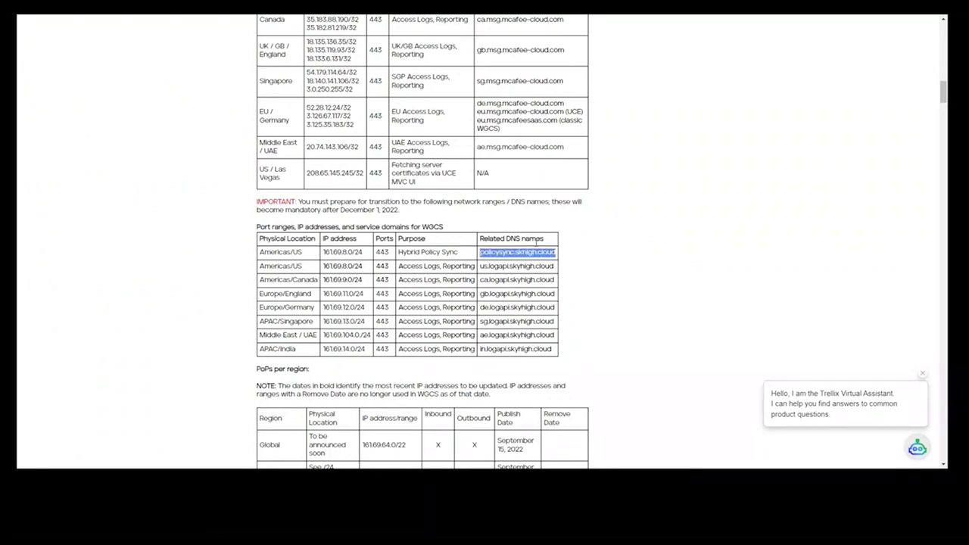
key("alt+Tab")
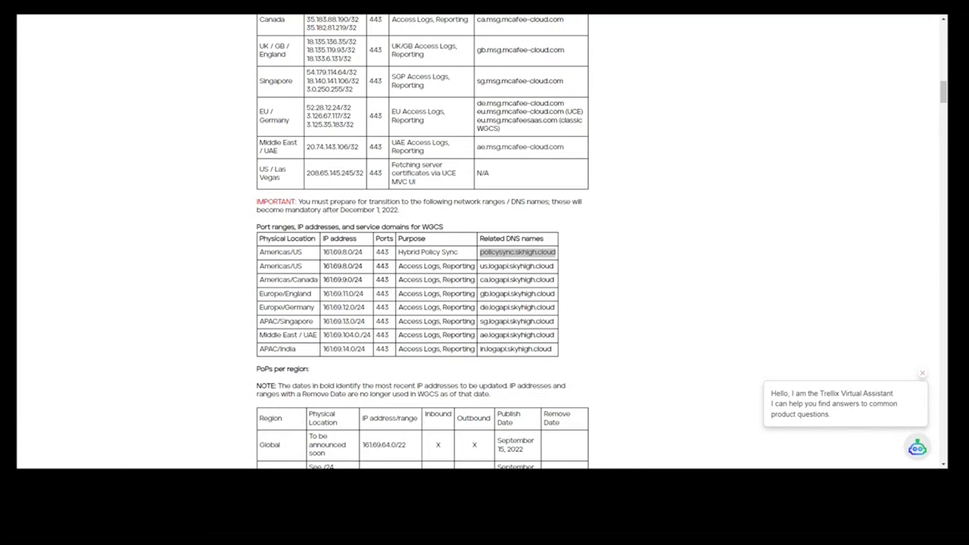
key("alt+Tab")
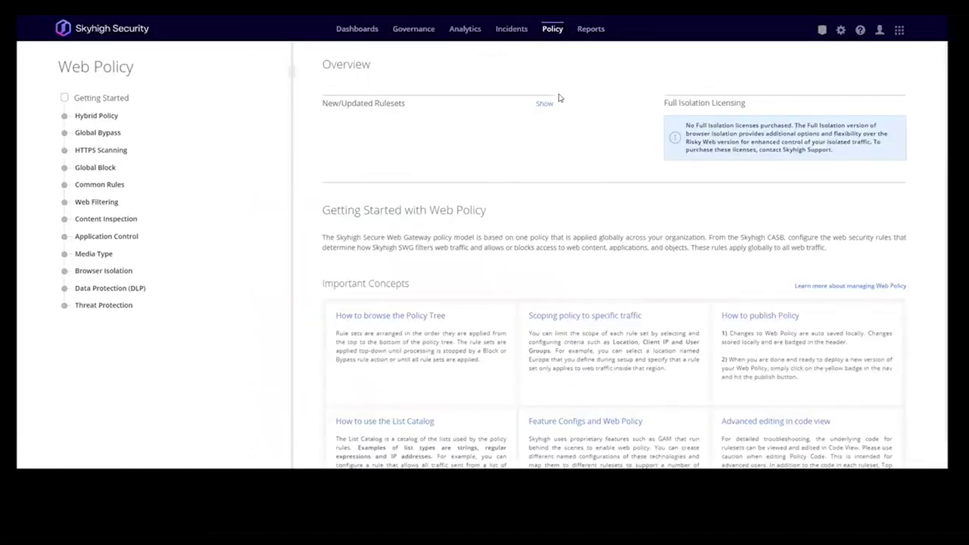
key("alt+Tab")
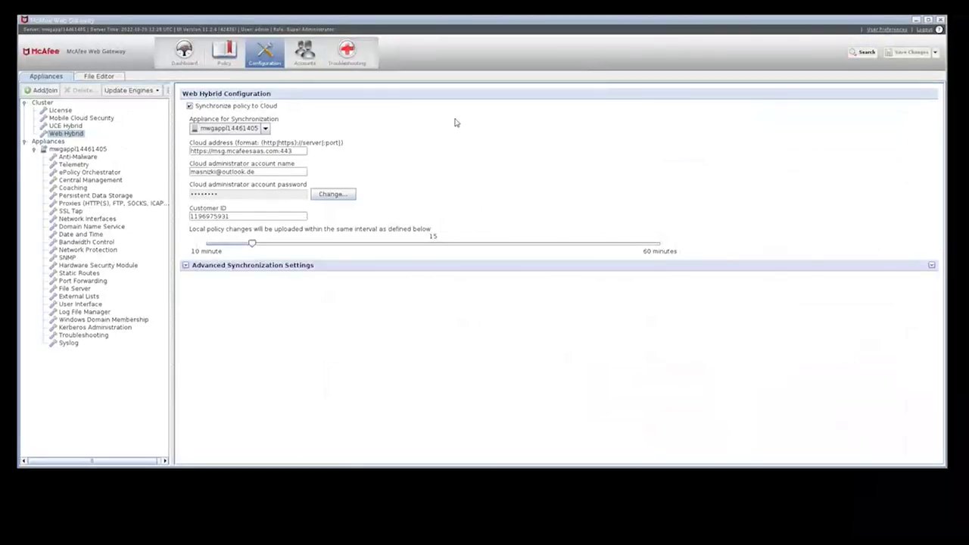
left_click_drag(212, 150, 278, 152)
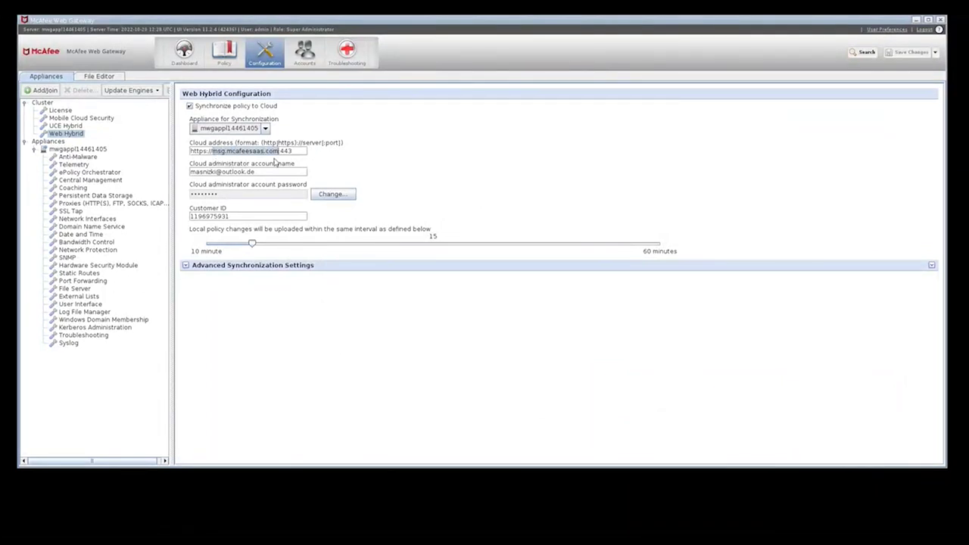
key("ctrl+v")
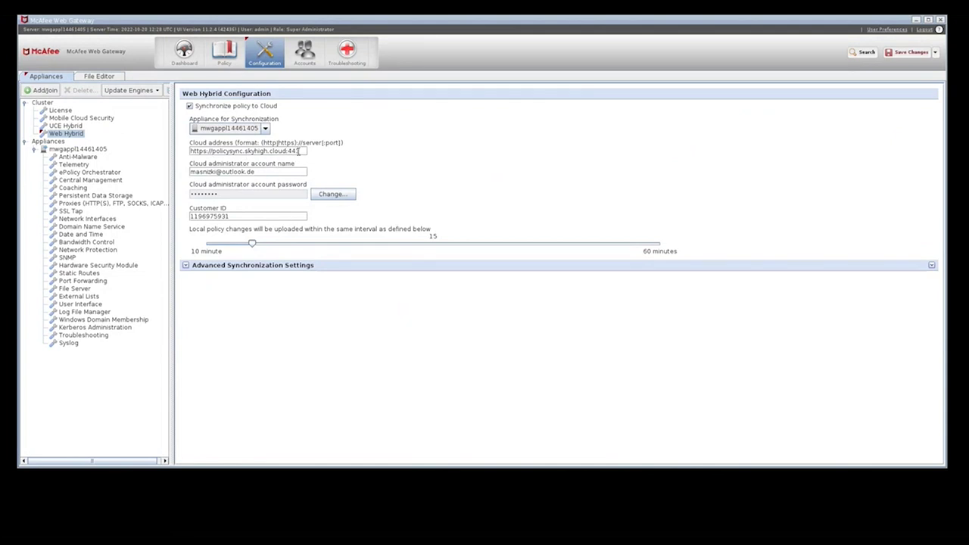
left_click(906, 52)
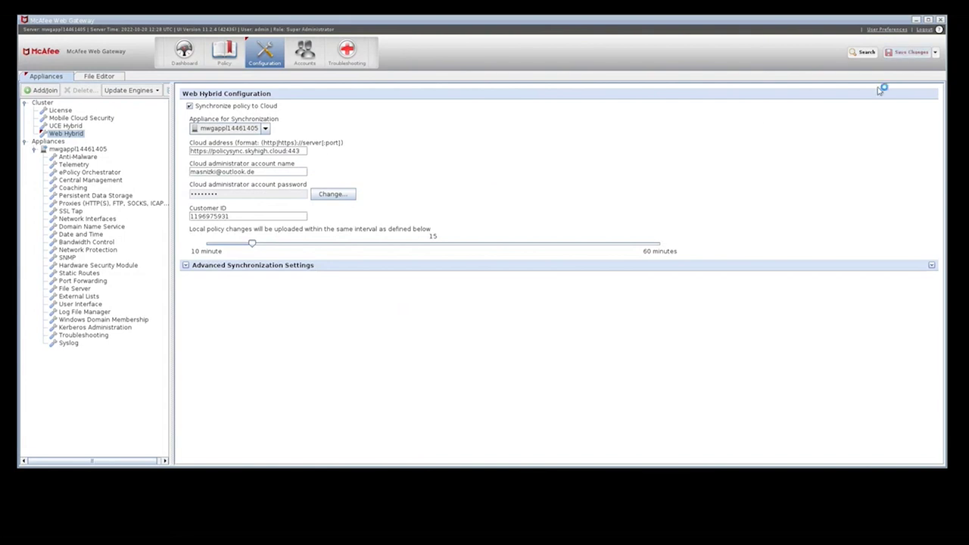
- Synchronize the gateway policy to the cloud and check the Web Hybrid policy sync status on Skyhigh's Web Dashboard
left_click(346, 60)
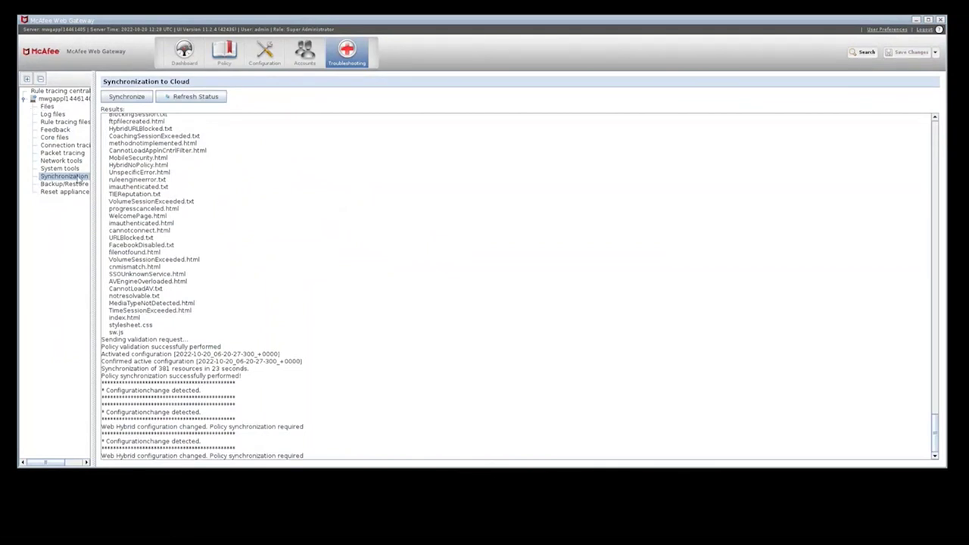
left_click(128, 99)
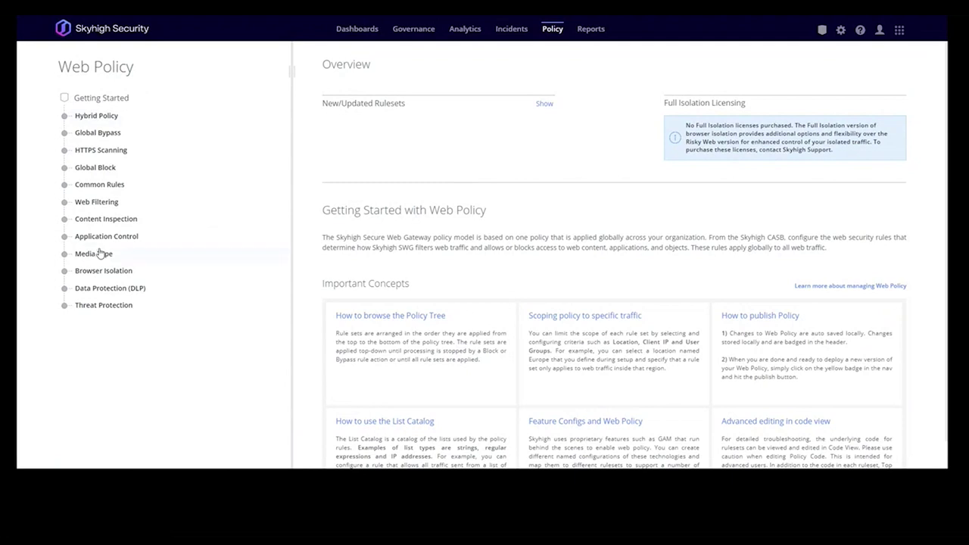
mouse_move(363, 35)
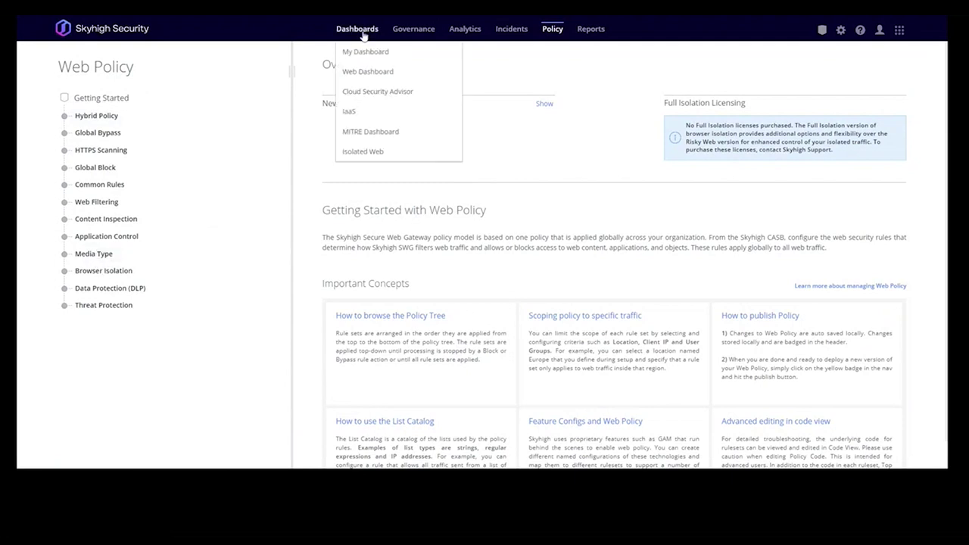
left_click(368, 71)
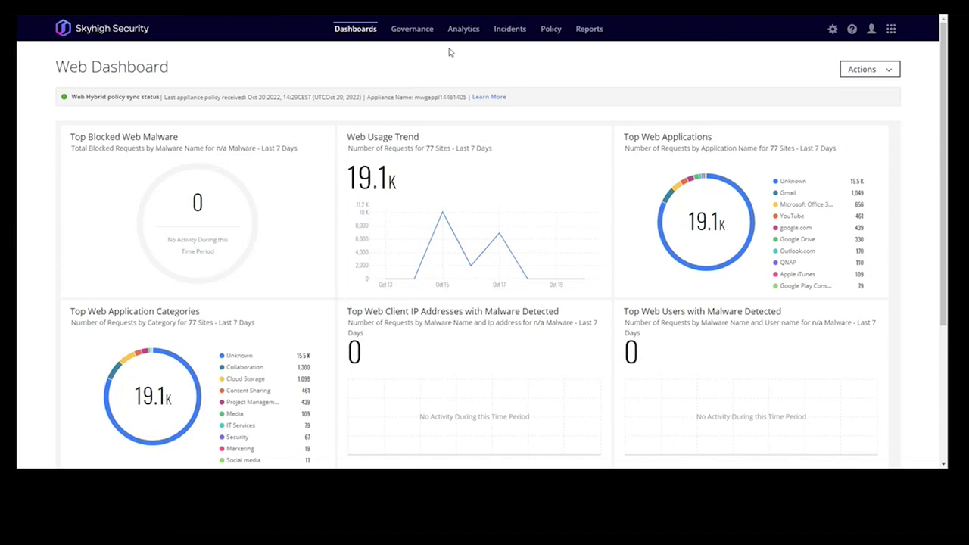
- In Skyhigh's Web Policy, show the new and updated rulesets and open Hybrid Policy Routing under Hybrid Policy
left_click(539, 31)
mouse_move(546, 70)
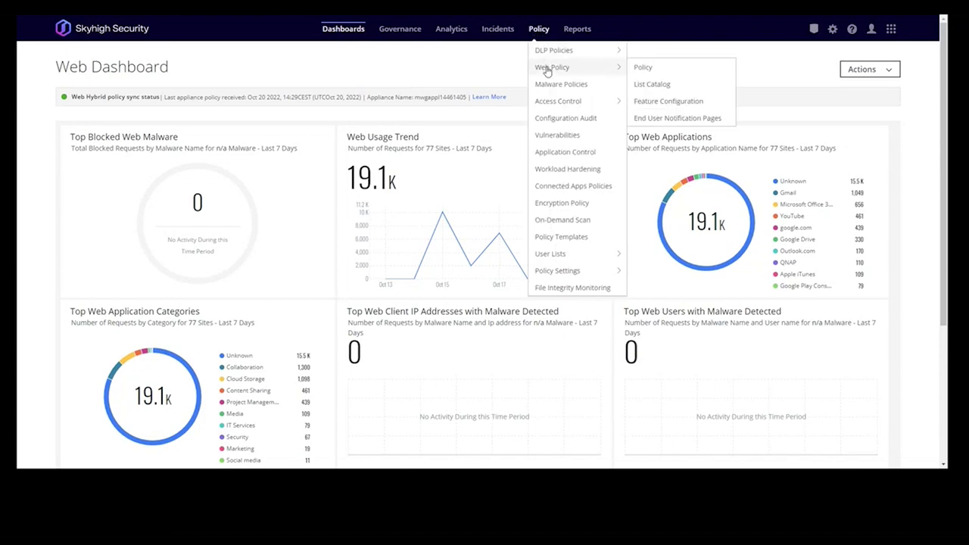
left_click(667, 73)
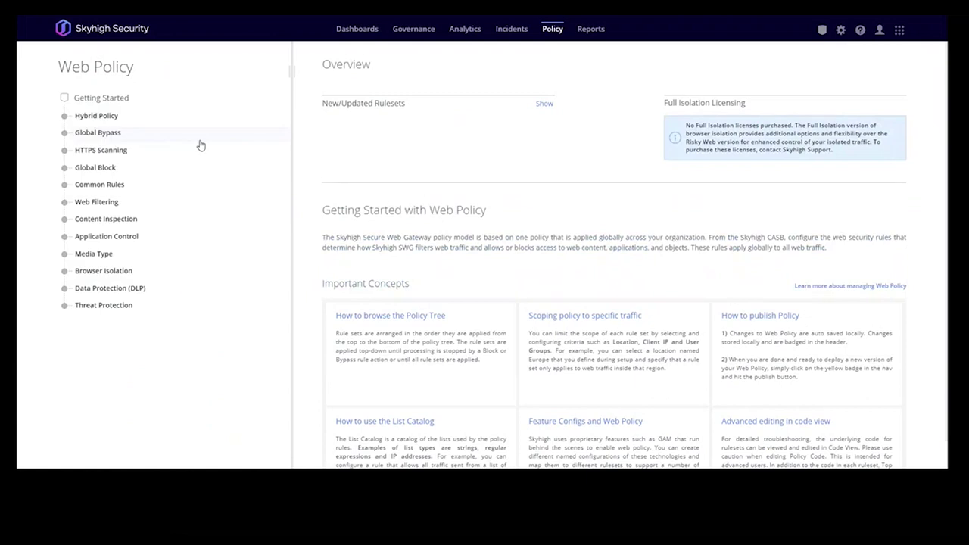
left_click(545, 106)
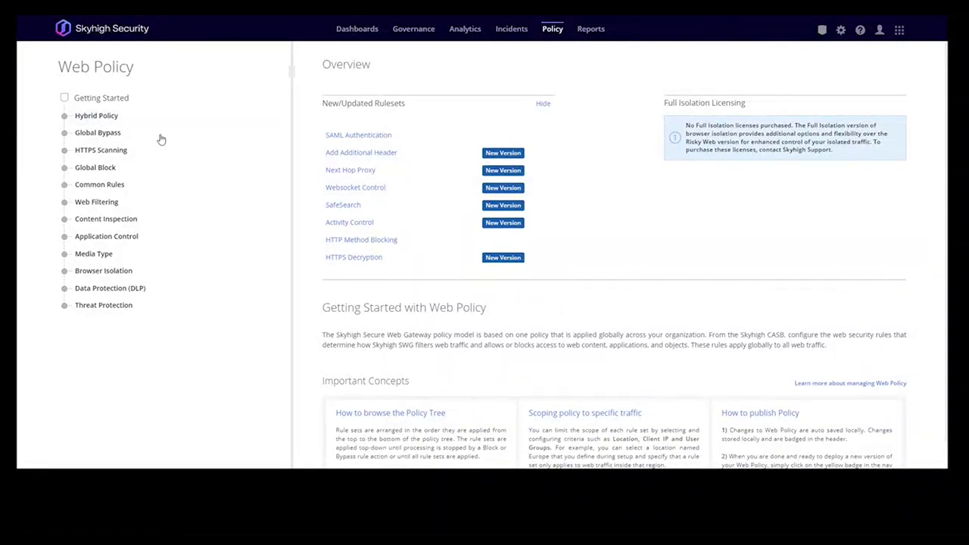
left_click(97, 116)
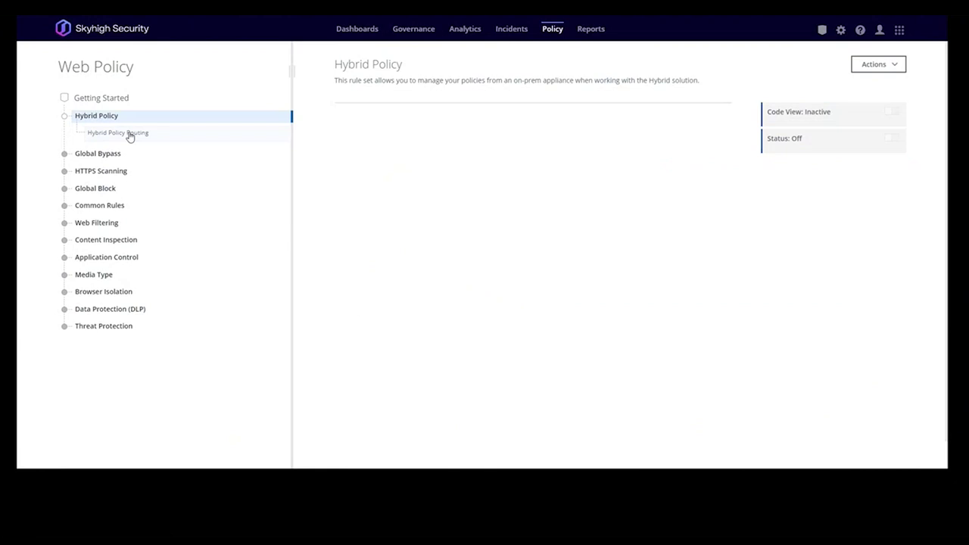
left_click(130, 135)
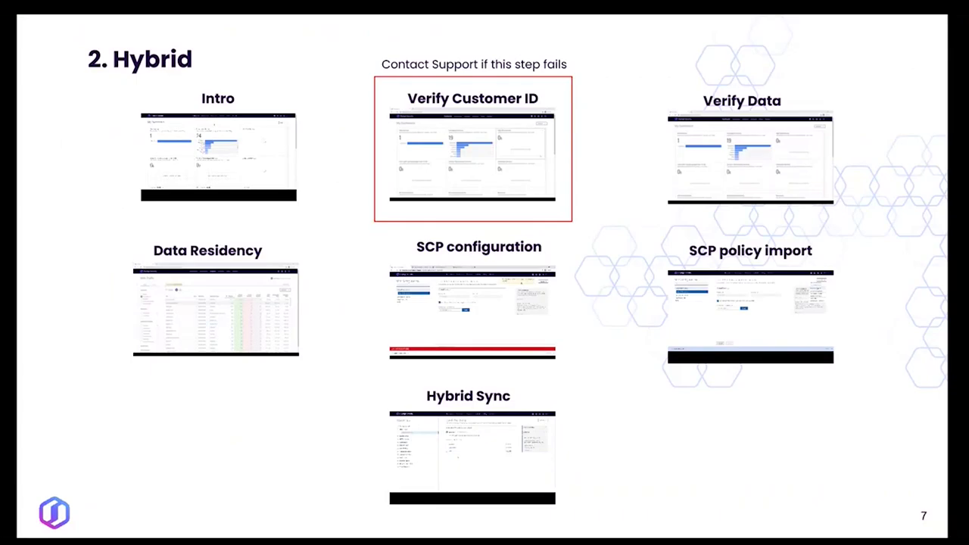
- Advance the presentation from the Hybrid slide to the Q & A slide
left_click(827, 449)
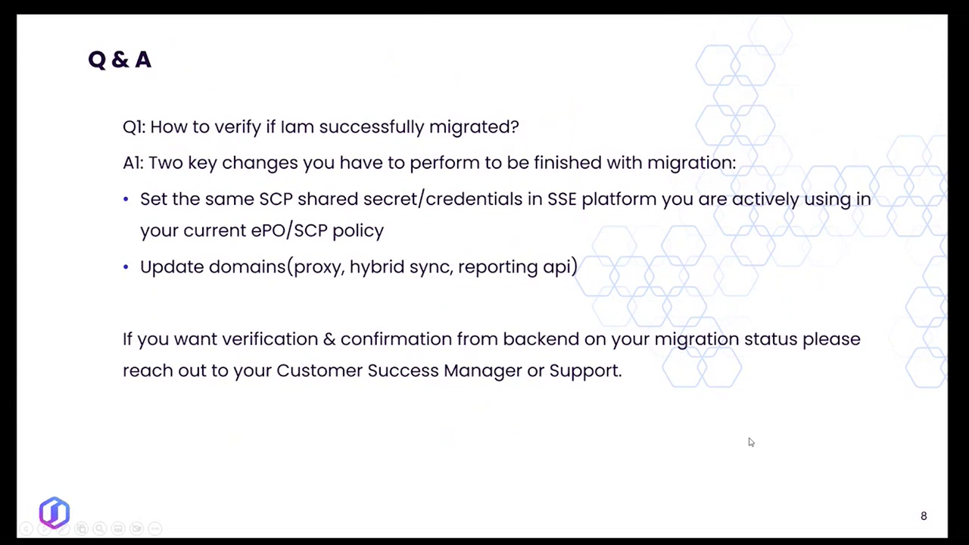